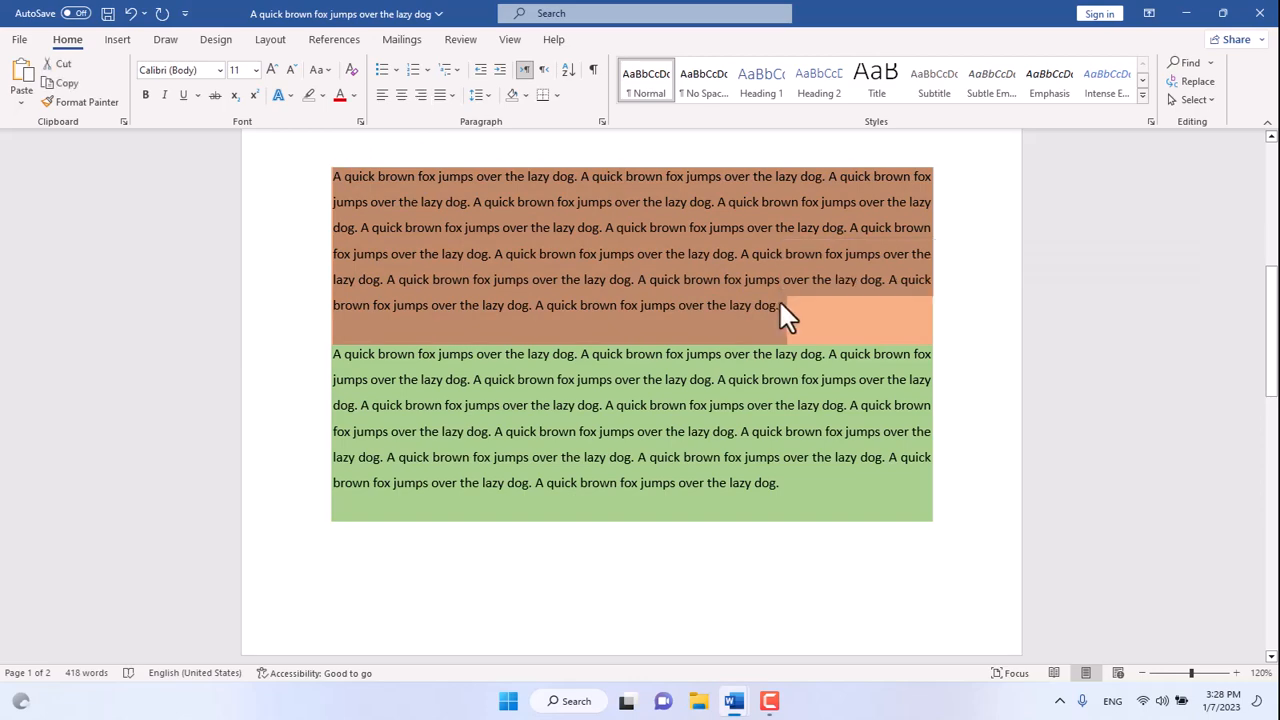
# - Paste a copy of the selected orange-shaded paragraph on the empty line below the olive-green paragraph
pyautogui.scroll(-8, 640, 330)
pyautogui.click(645, 345)
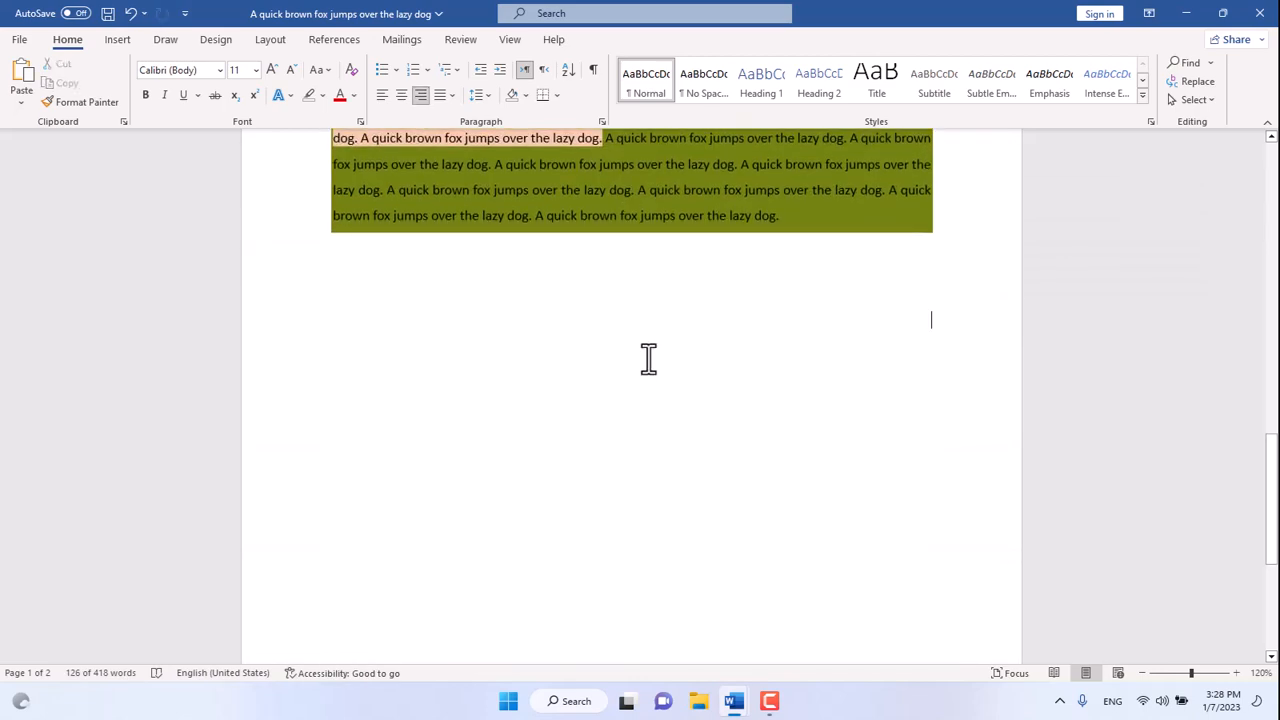
pyautogui.write('A quick brown fox jumps over the lazy dog. A quick brown fox jumps over the lazy dog. A quick brown fox jumps over the lazy dog. A quick brown fox jumps over the lazy dog. A quick brown fox jumps over the lazy dog. A quick brown fox jumps over the lazy dog. A quick brown fox jumps over the lazy dog. A quick brown fox jumps over the lazy dog. A quick brown fox jumps over the lazy dog. A quick brown fox jumps over the lazy dog. A quick brown fox jumps over the lazy dog. A quick brown fox jumps over the lazy dog. A quick brown fox jumps over the lazy dog. A quick brown fox jumps over the lazy dog.')
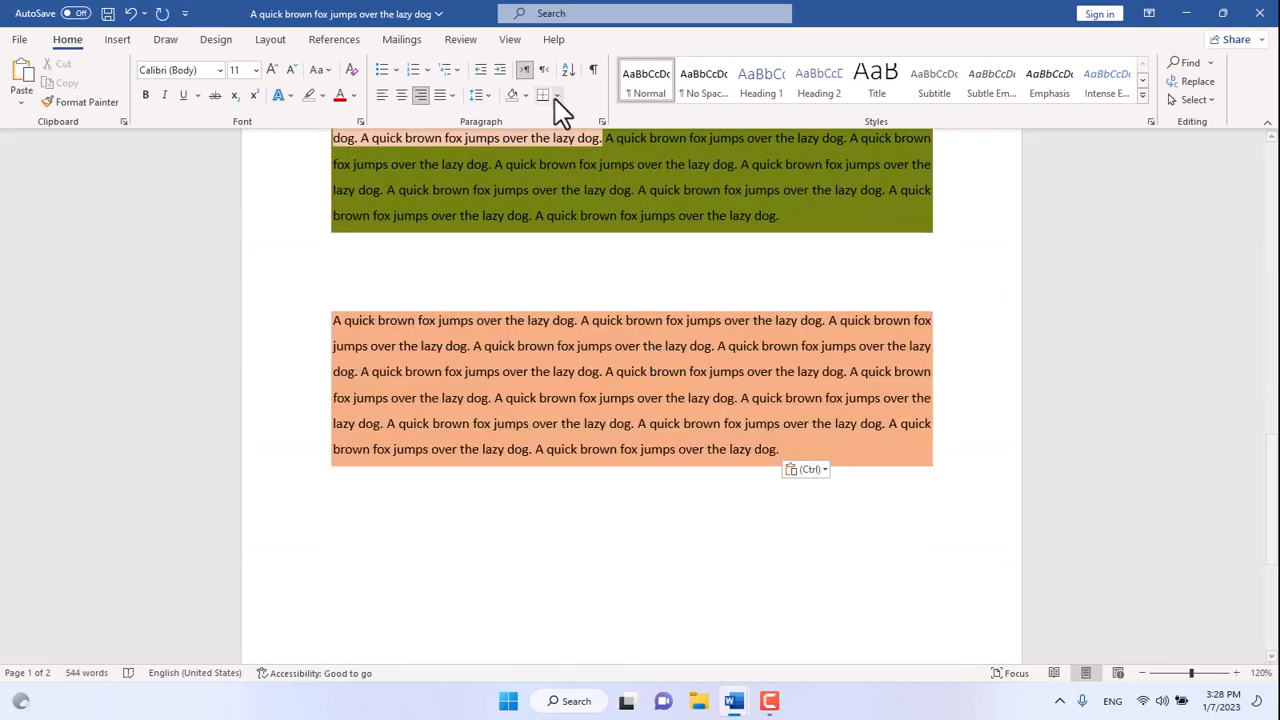
# - Remove the shading from the pasted paragraph and set its line spacing to 1.0
pyautogui.click(550, 371)
pyautogui.click(525, 95)
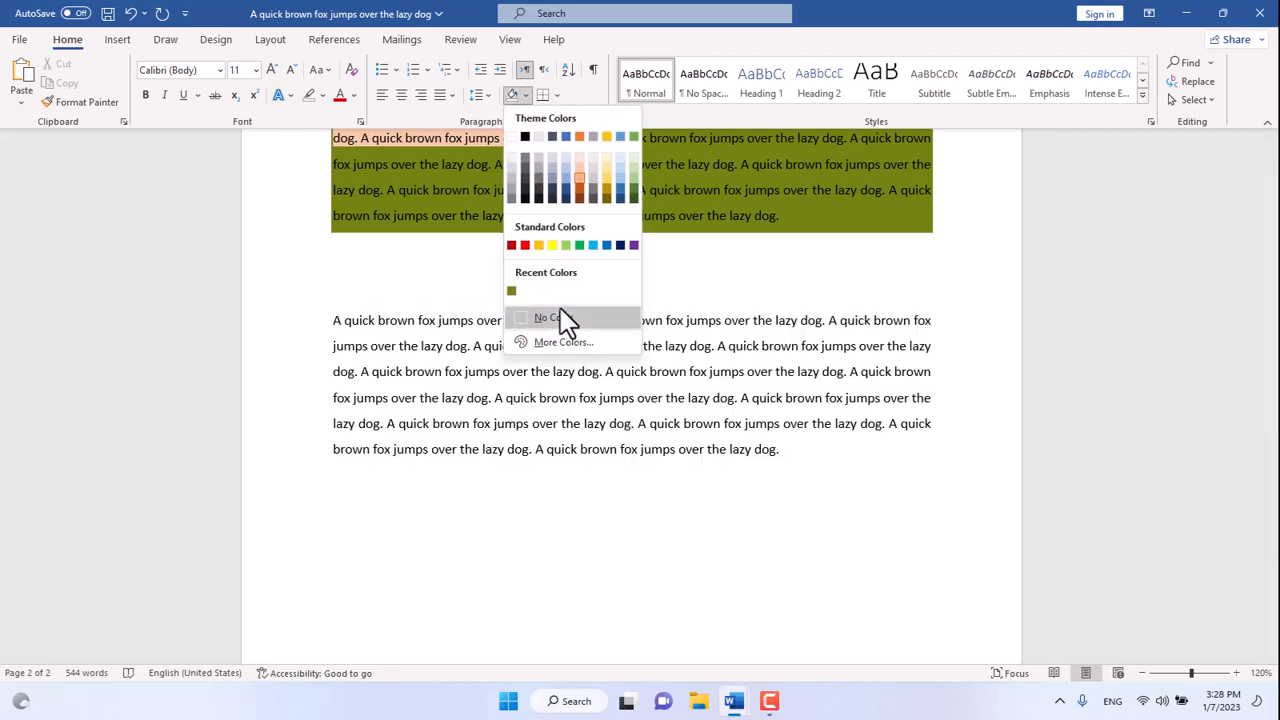
pyautogui.click(566, 318)
pyautogui.click(482, 95)
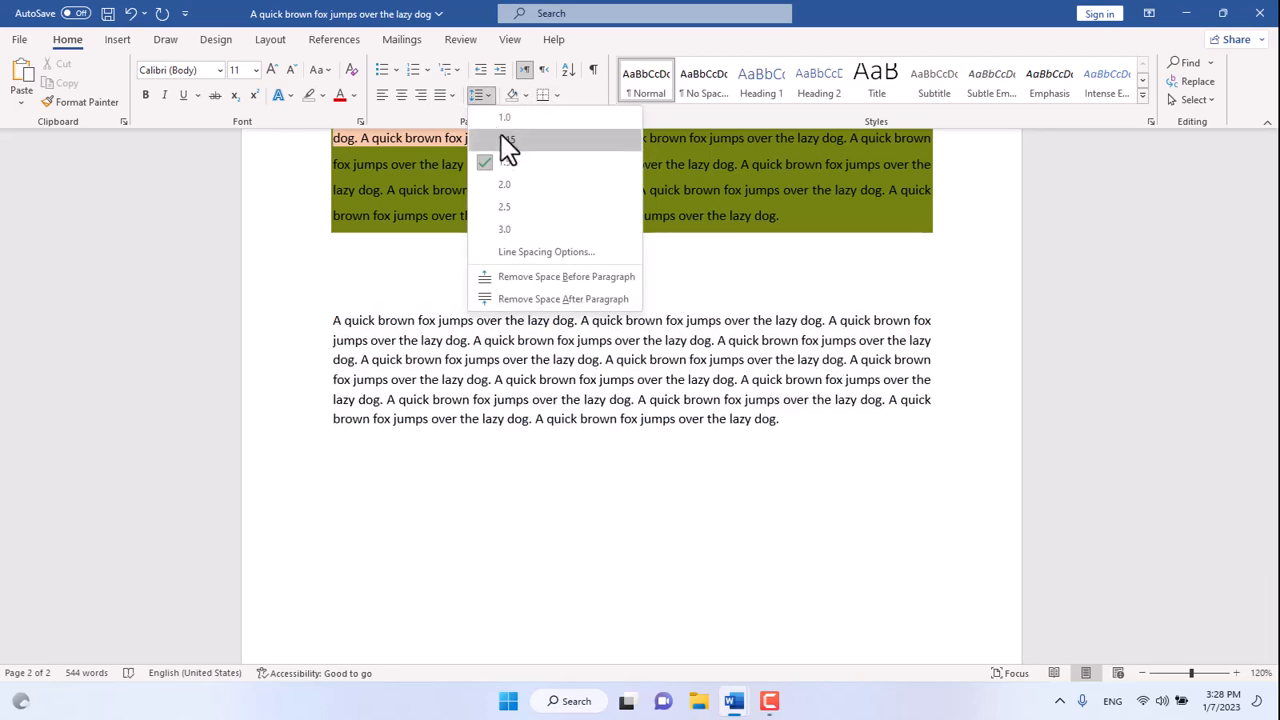
pyautogui.click(500, 121)
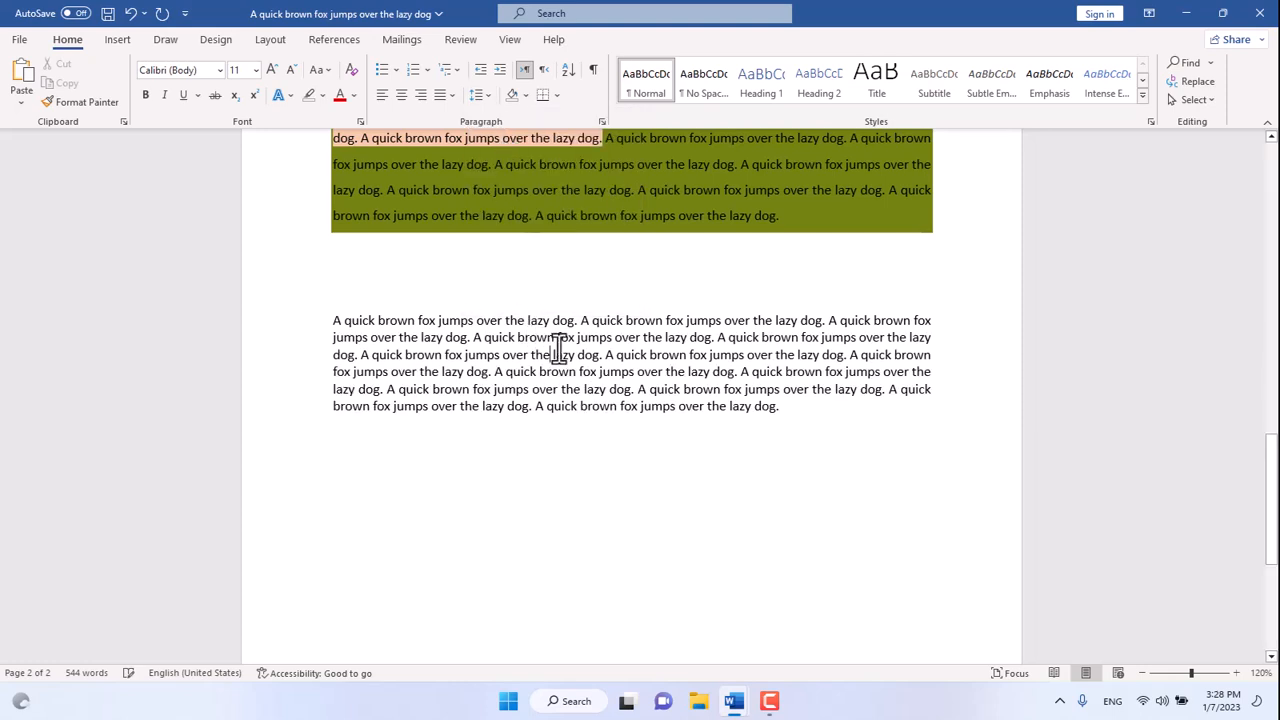
# - Copy the whole unshaded paragraph with its empty line and paste it twice directly below
pyautogui.hotkey('shift', 'Up')
pyautogui.hotkey('shift', 'Up')
pyautogui.hotkey('shift', 'Up')
pyautogui.hotkey('shift', 'Up')
pyautogui.hotkey('shift', 'Up')
pyautogui.tripleClick(798, 410)
pyautogui.hotkey('ctrl', 'c')
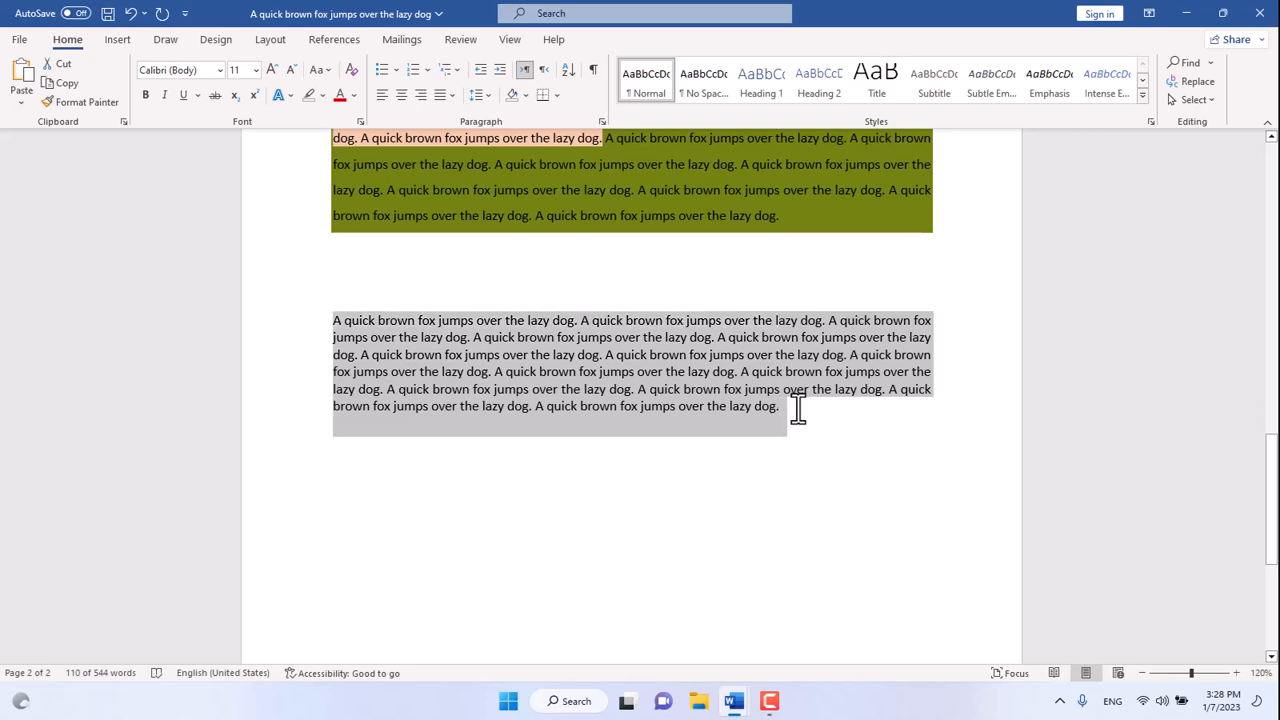
pyautogui.press('Right')
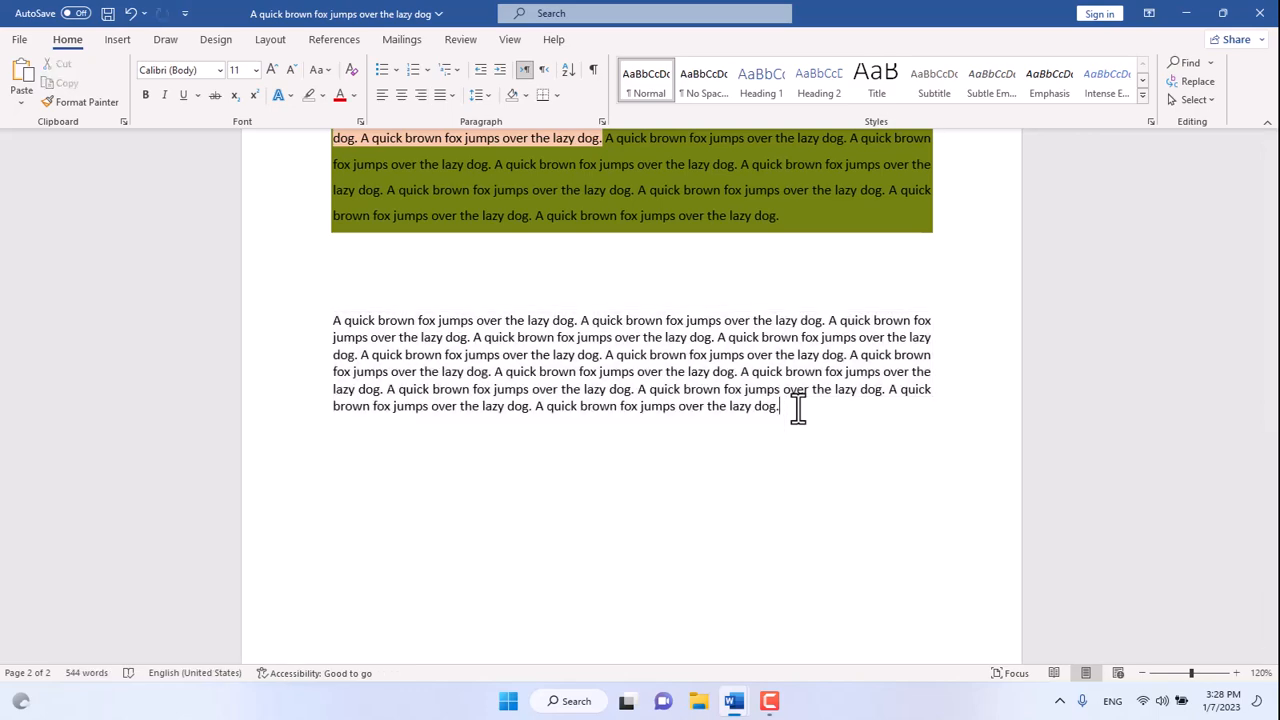
pyautogui.hotkey('ctrl', 'v')
pyautogui.hotkey('ctrl', 'v')
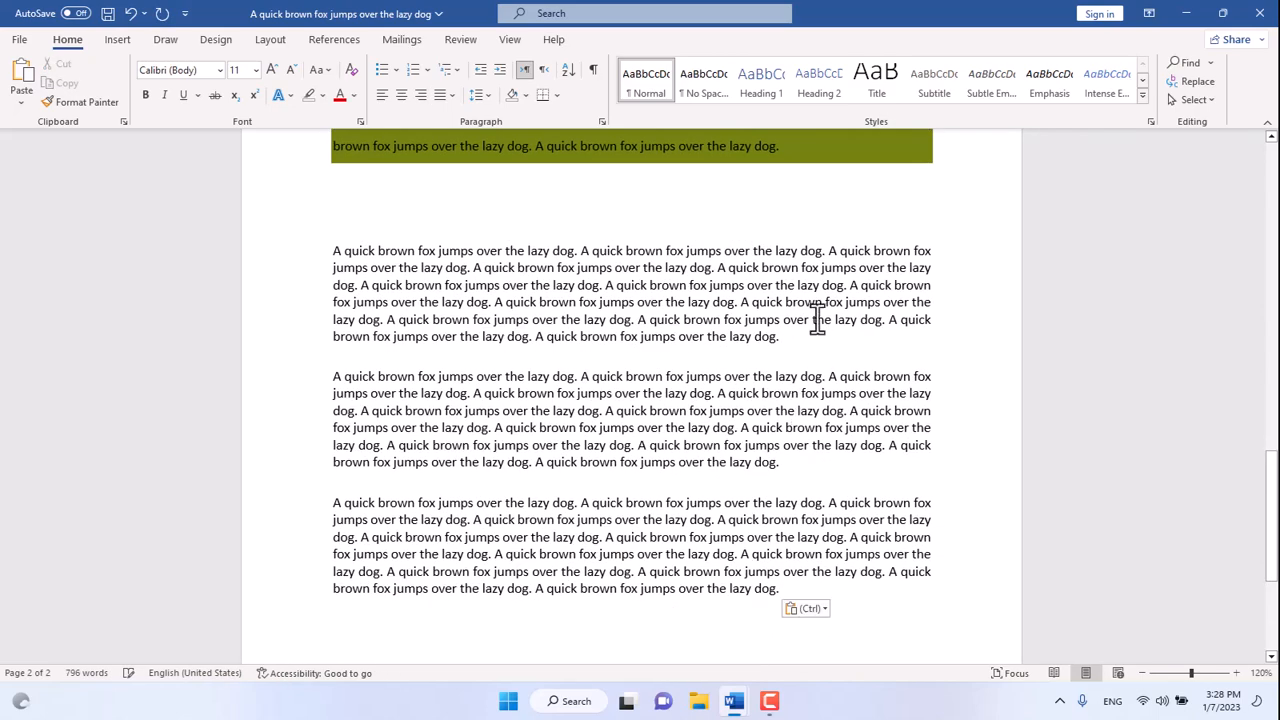
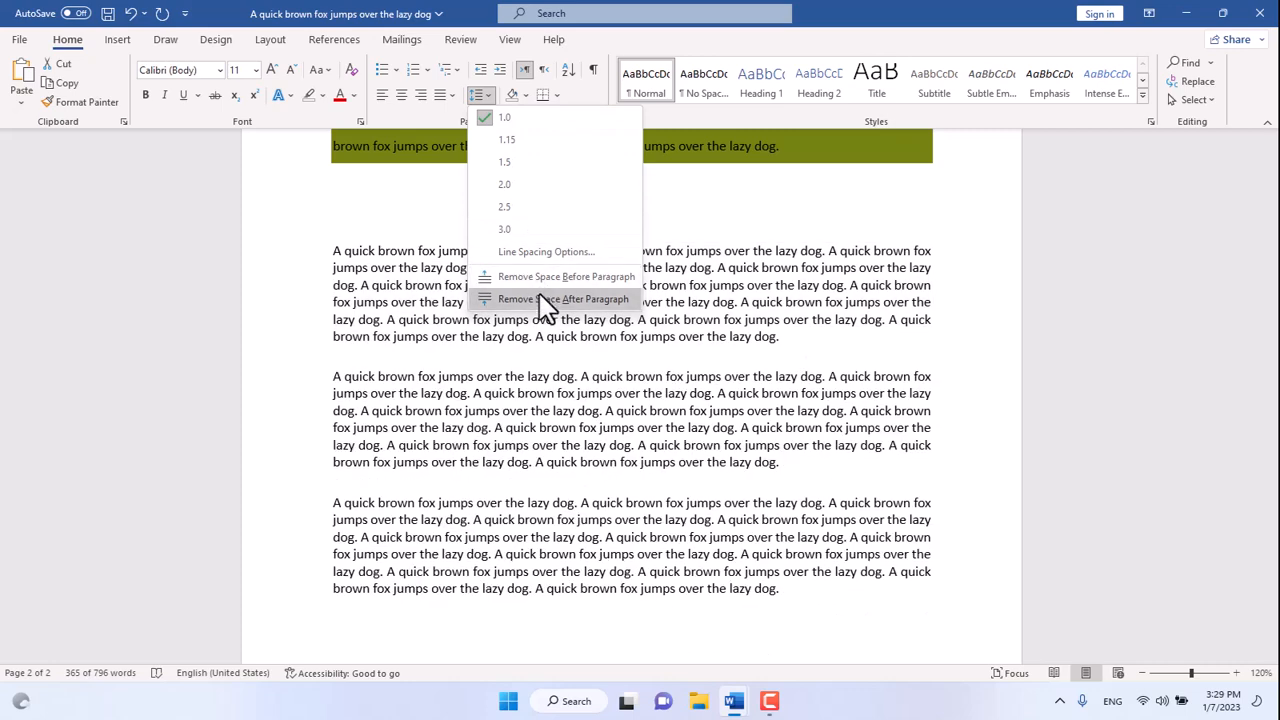
# - Split the first unshaded paragraph in two after the sentence that ends on its fourth line
pyautogui.press('Escape')
pyautogui.click(512, 305)
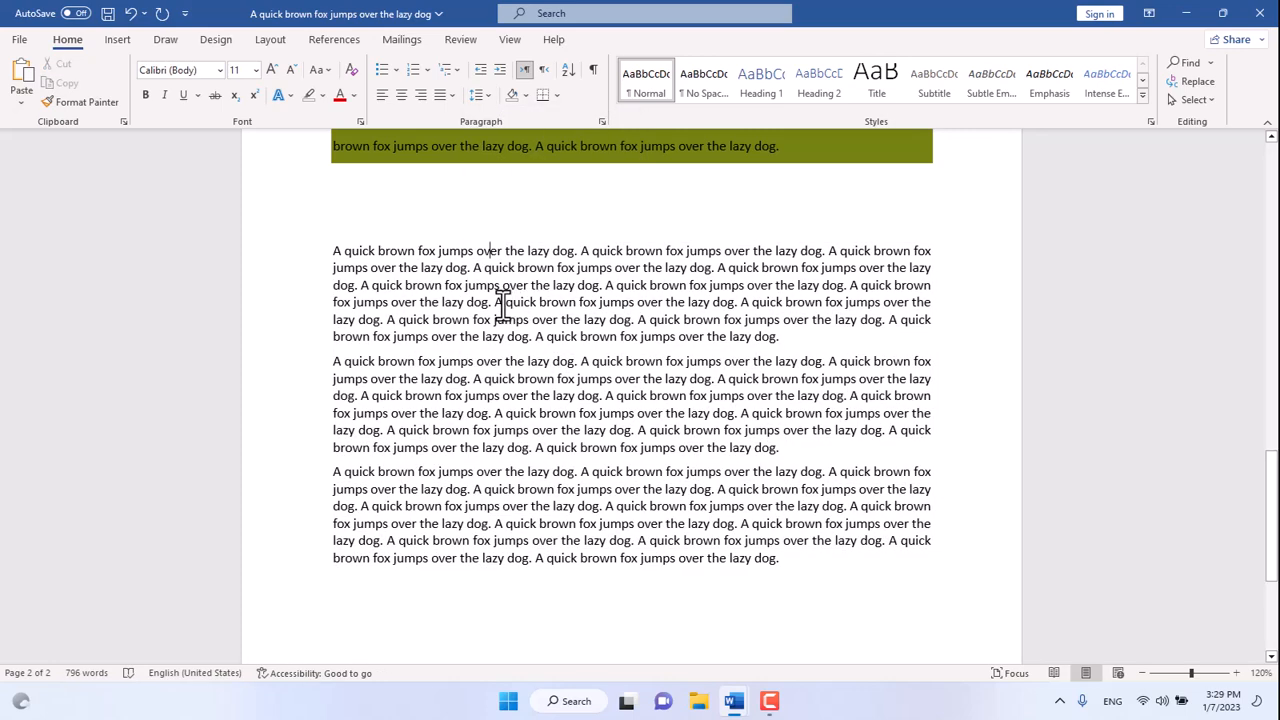
pyautogui.press('Return')
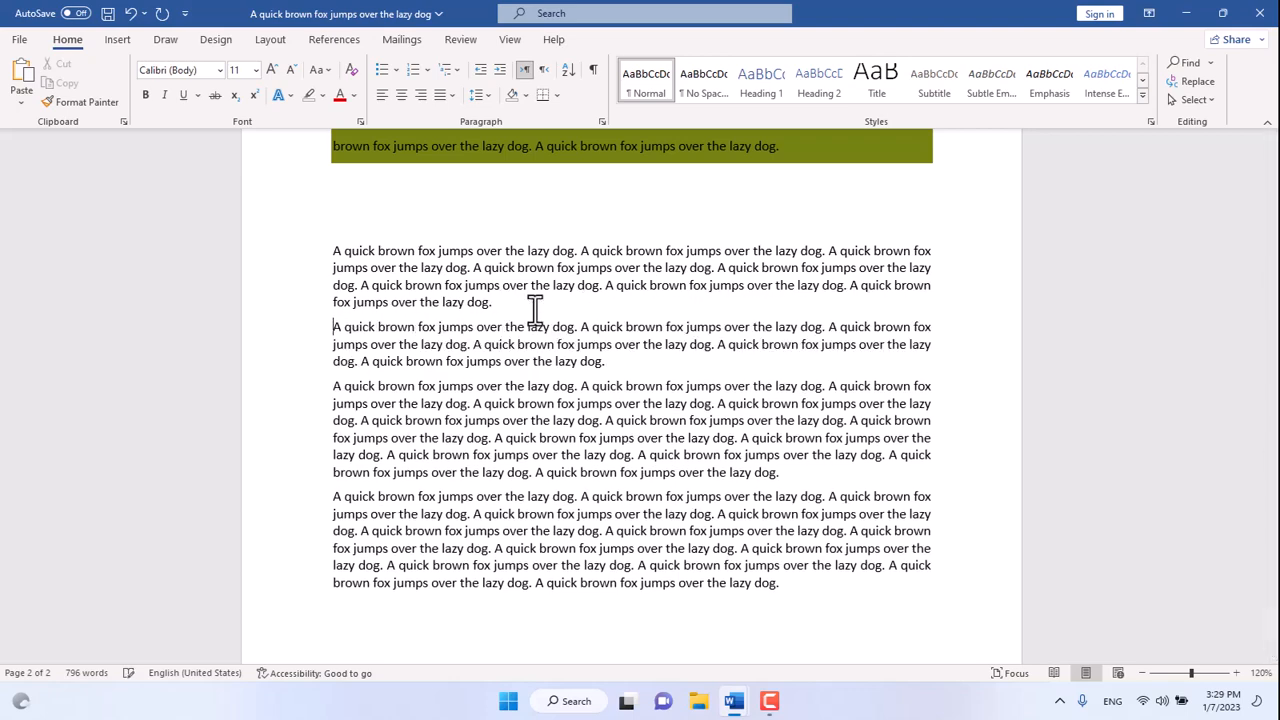
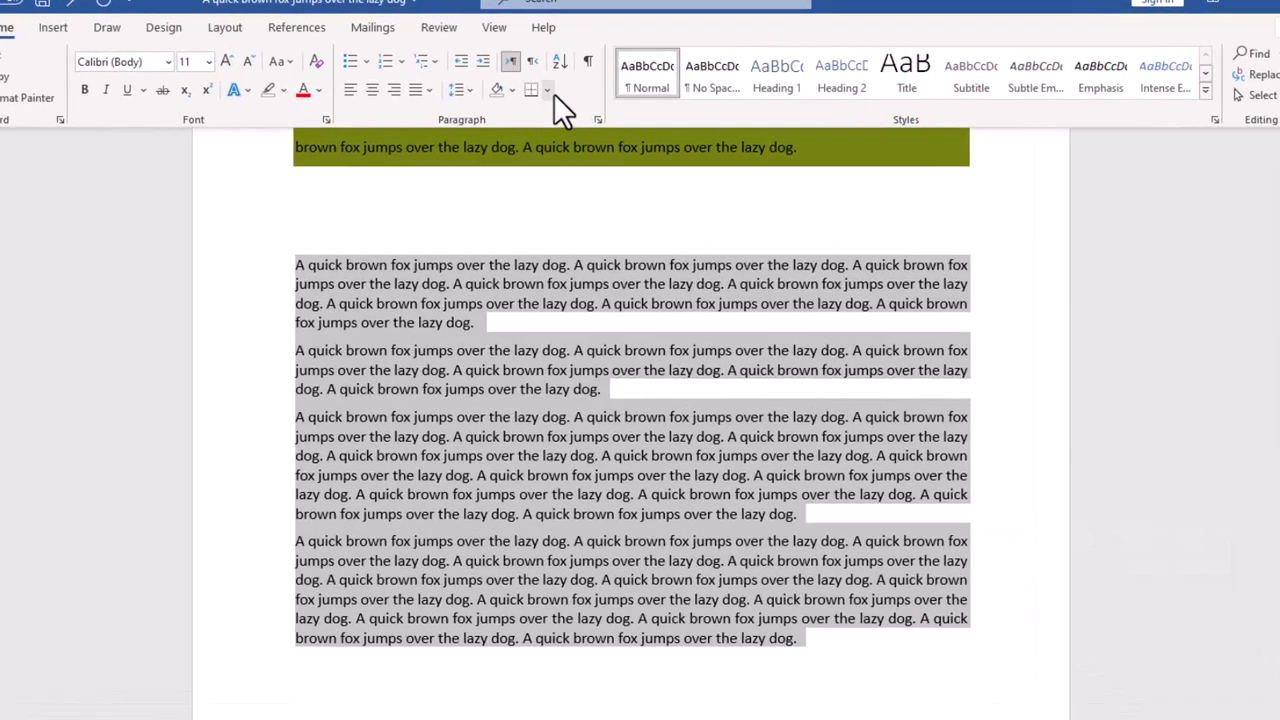
# - Apply All Borders to the four selected unshaded paragraphs and show the formatting marks
pyautogui.click(557, 94)
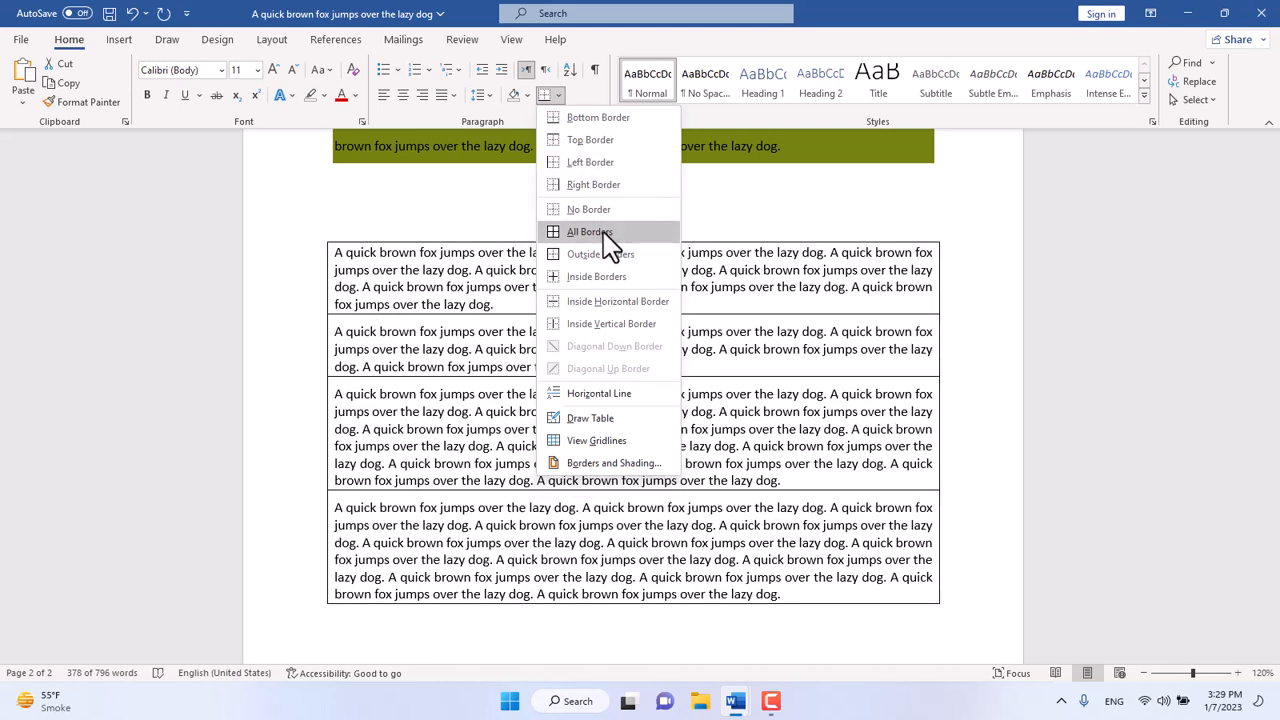
pyautogui.click(603, 234)
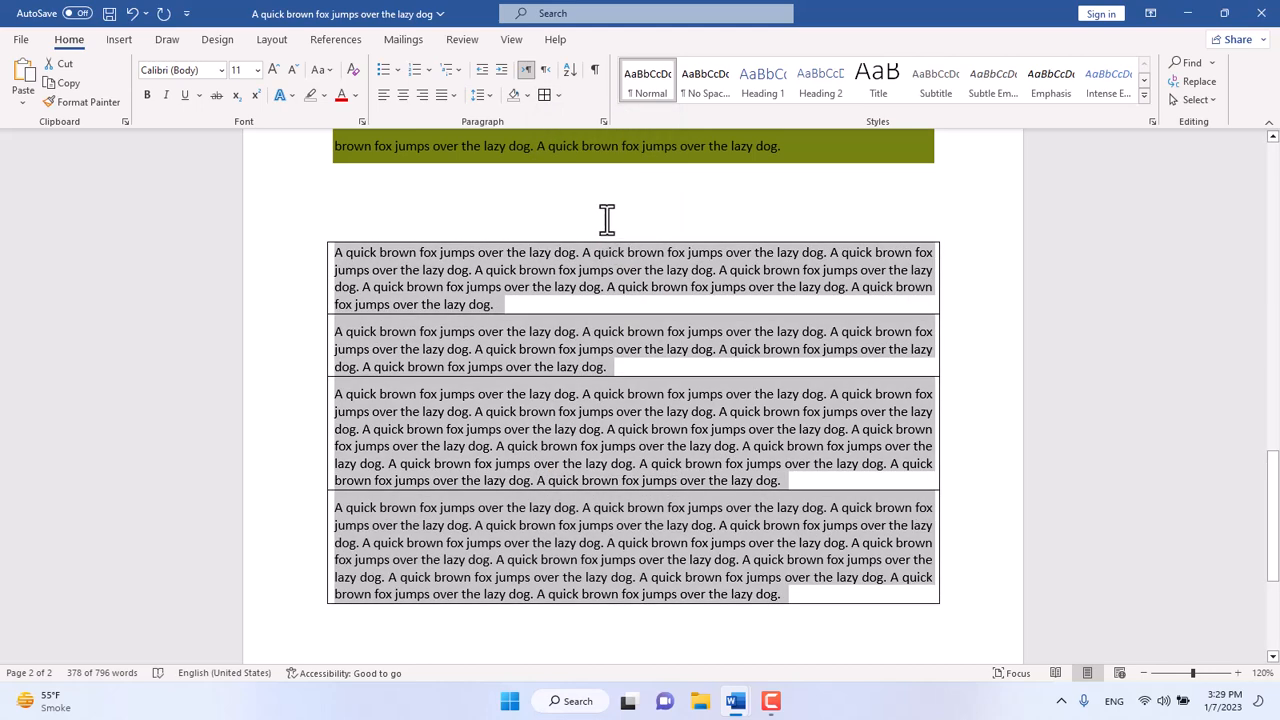
pyautogui.click(594, 69)
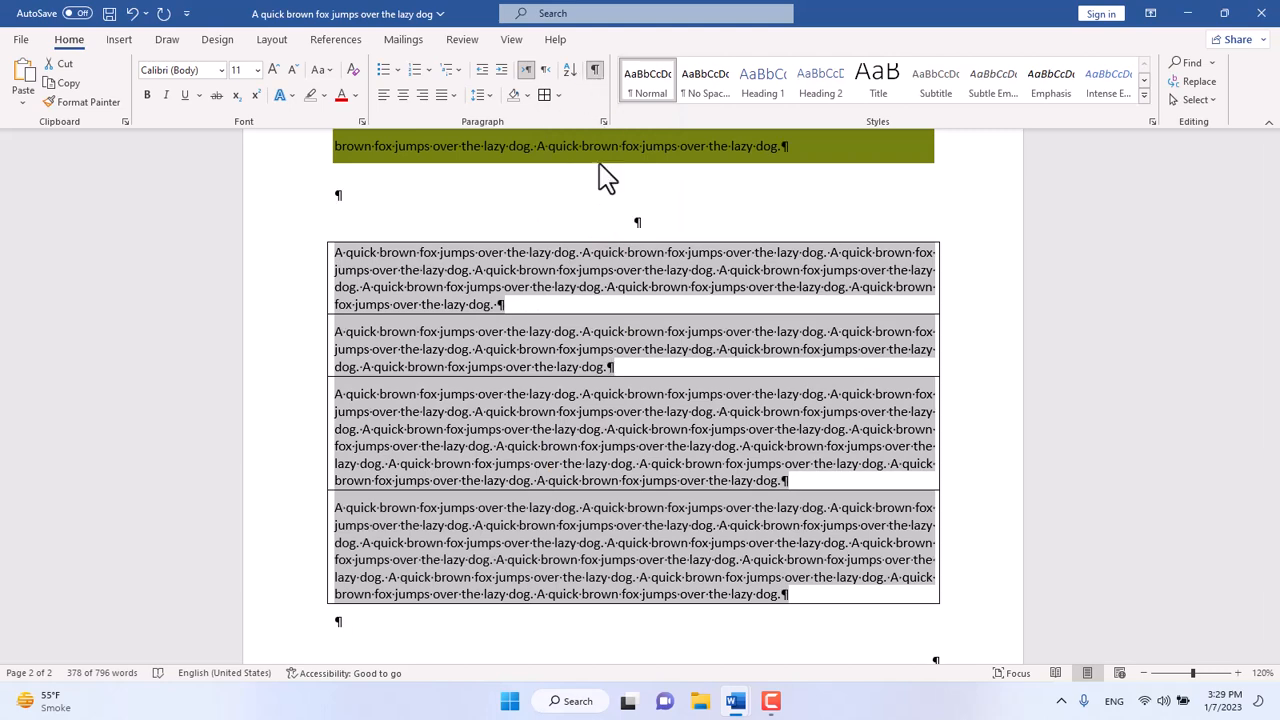
# - Split the third bordered paragraph after its third-line sentence and again after the following sentence, and save the document
pyautogui.click(511, 303)
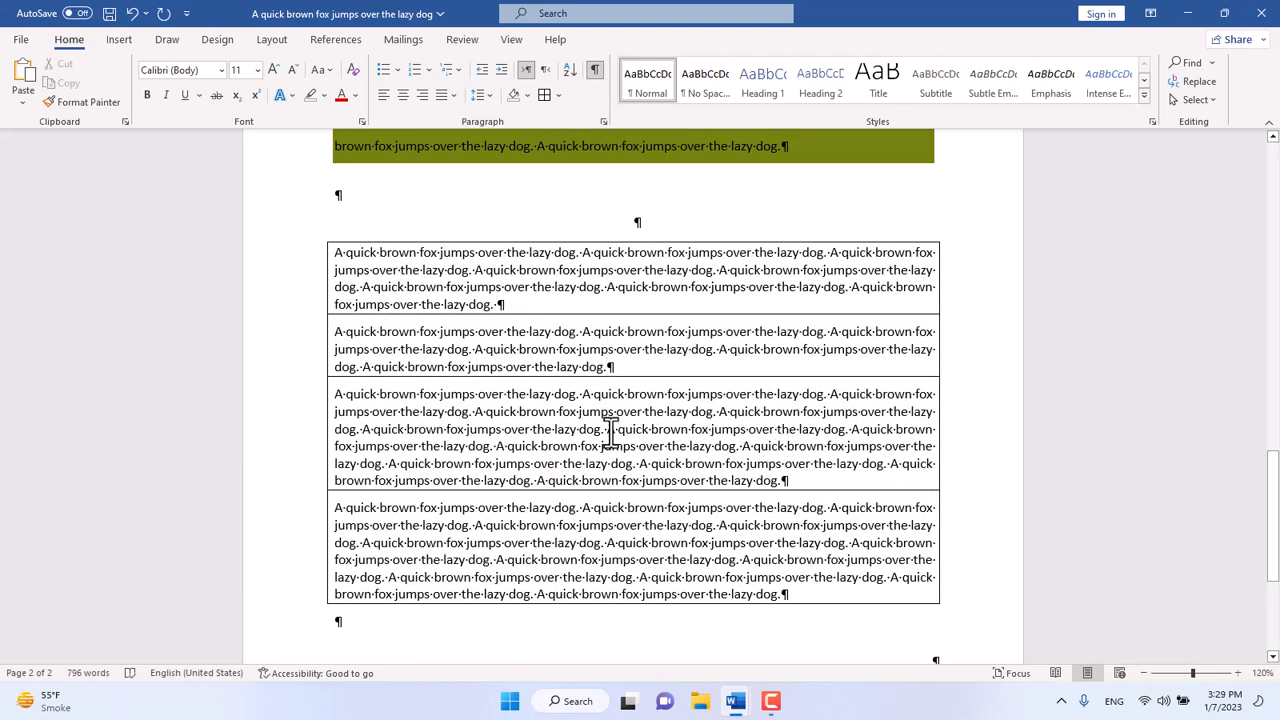
pyautogui.press('Return')
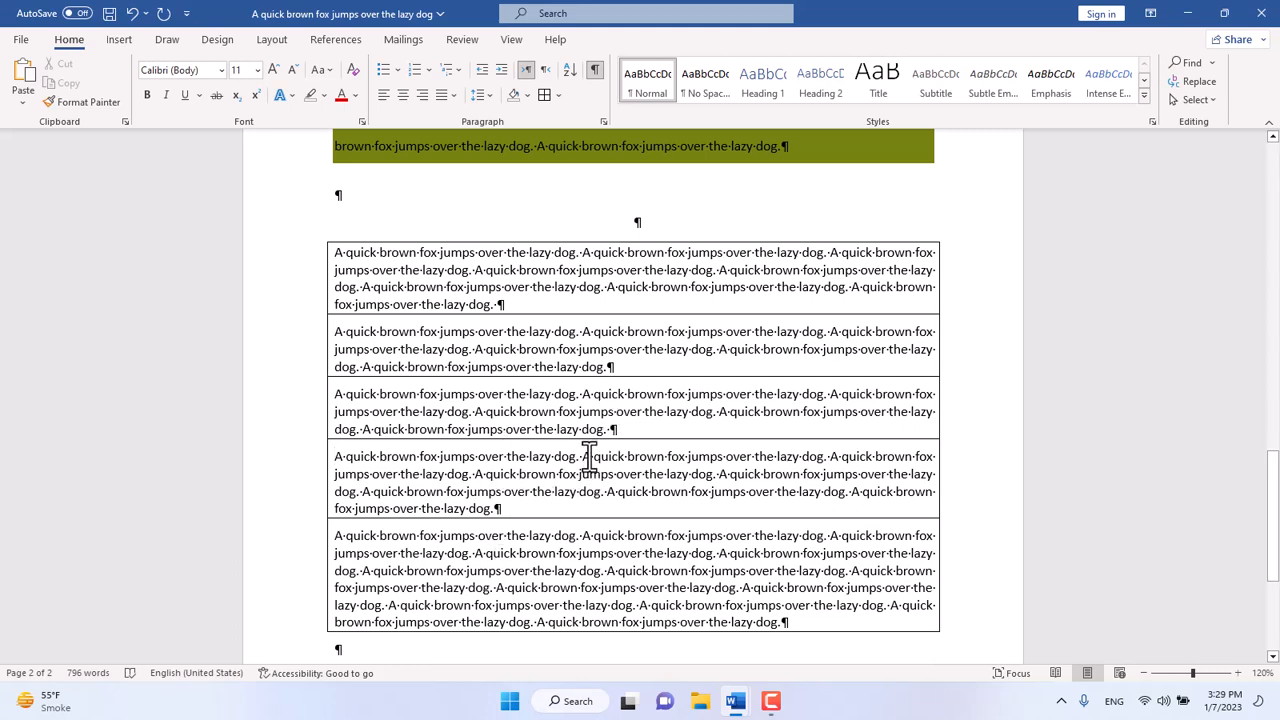
pyautogui.press('Return')
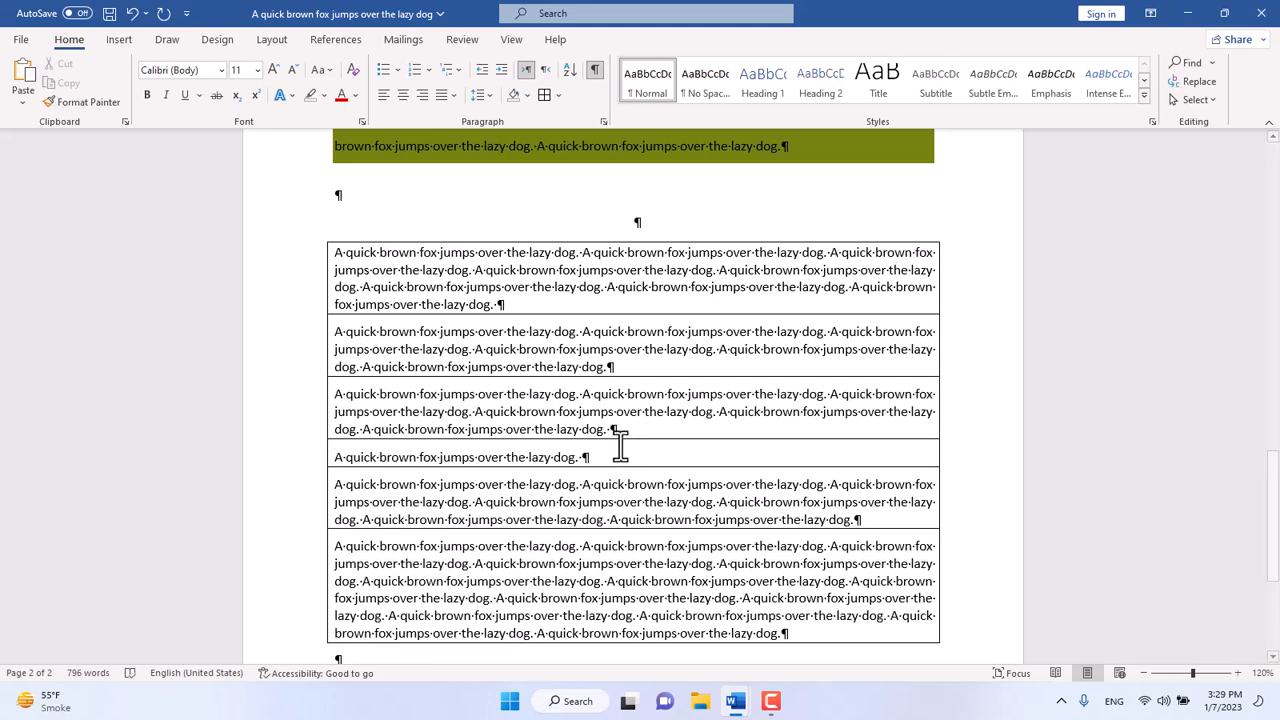
pyautogui.scroll(-2, 560, 395)
pyautogui.hotkey('ctrl', 's')
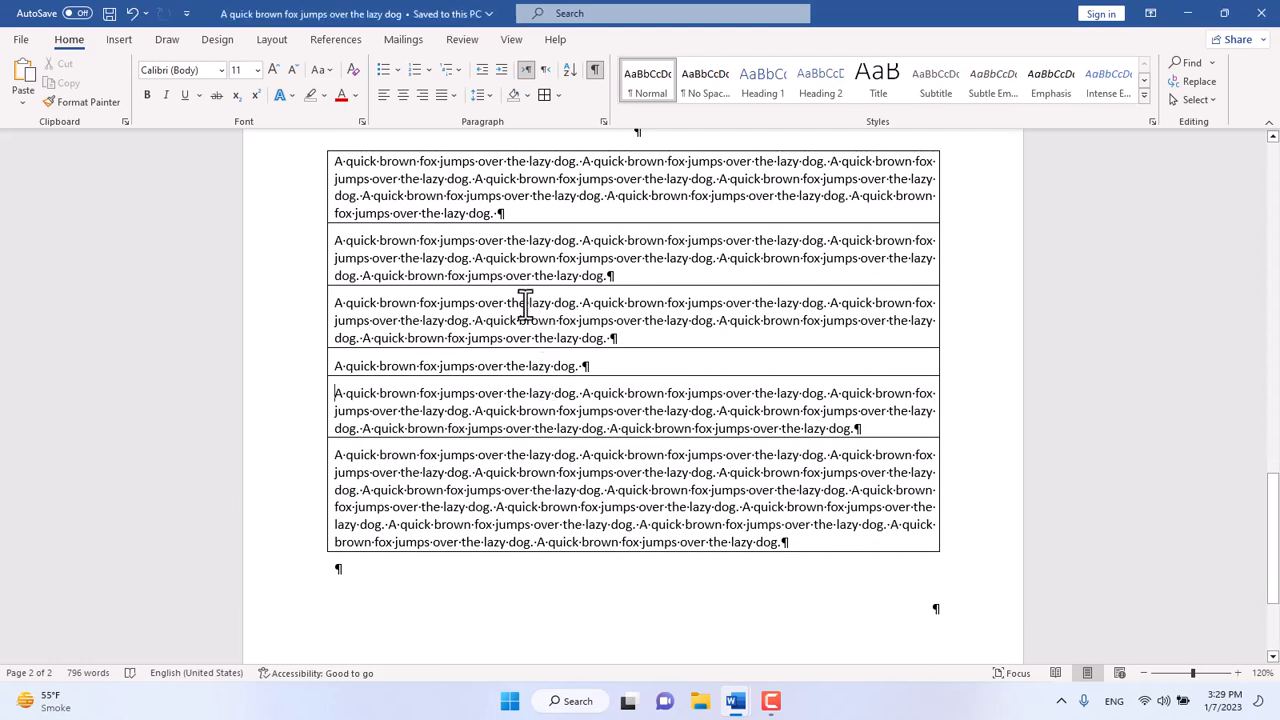
# - Select the six bordered paragraphs and apply No Border to them
pyautogui.scroll(3, 551, 290)
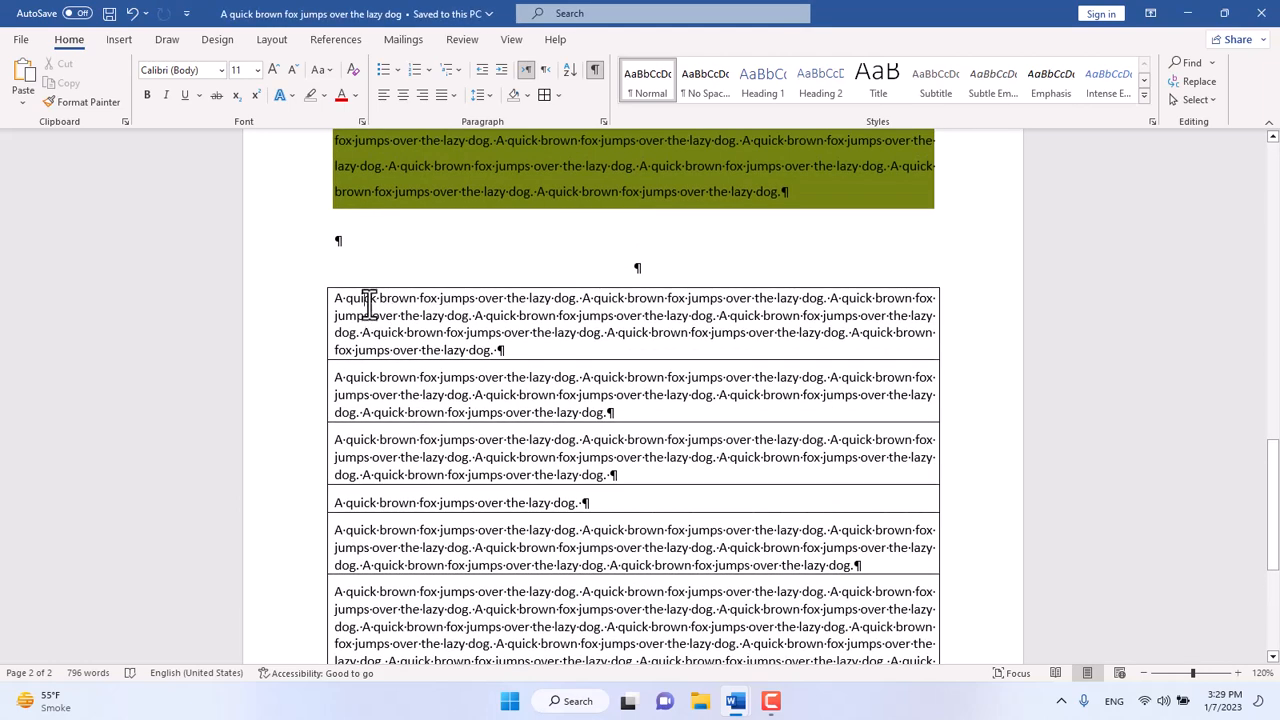
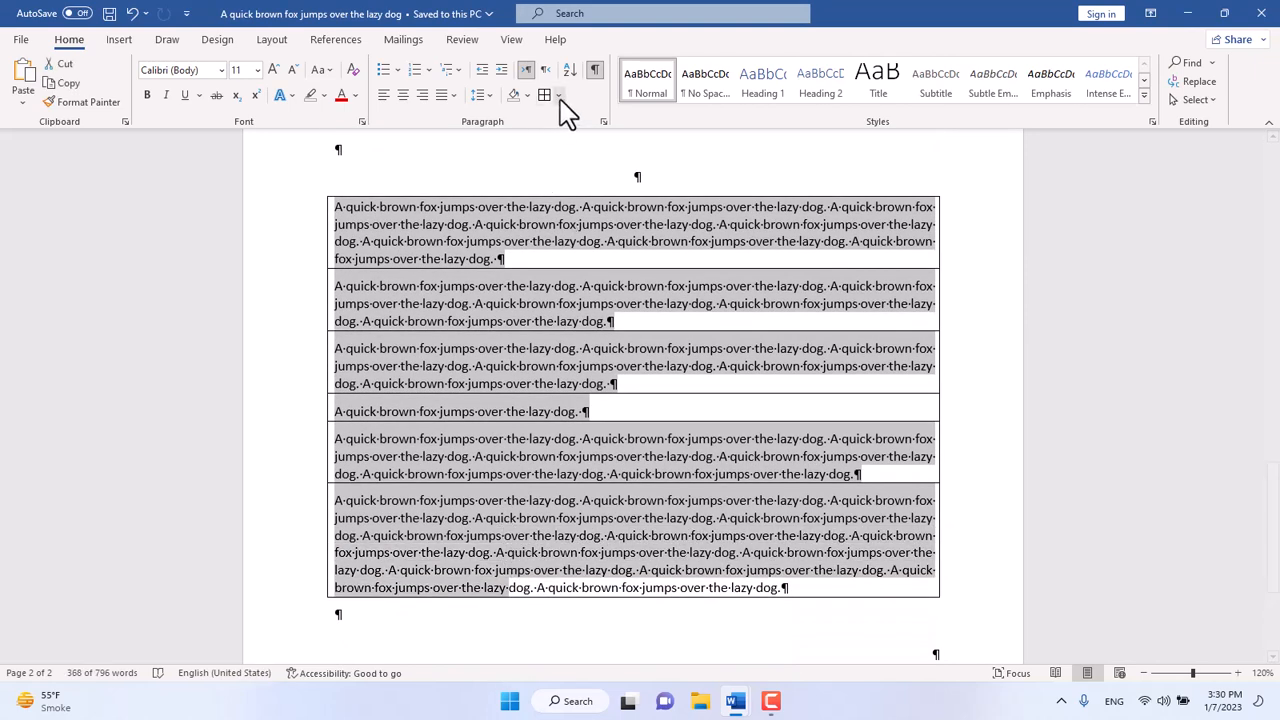
pyautogui.click(559, 96)
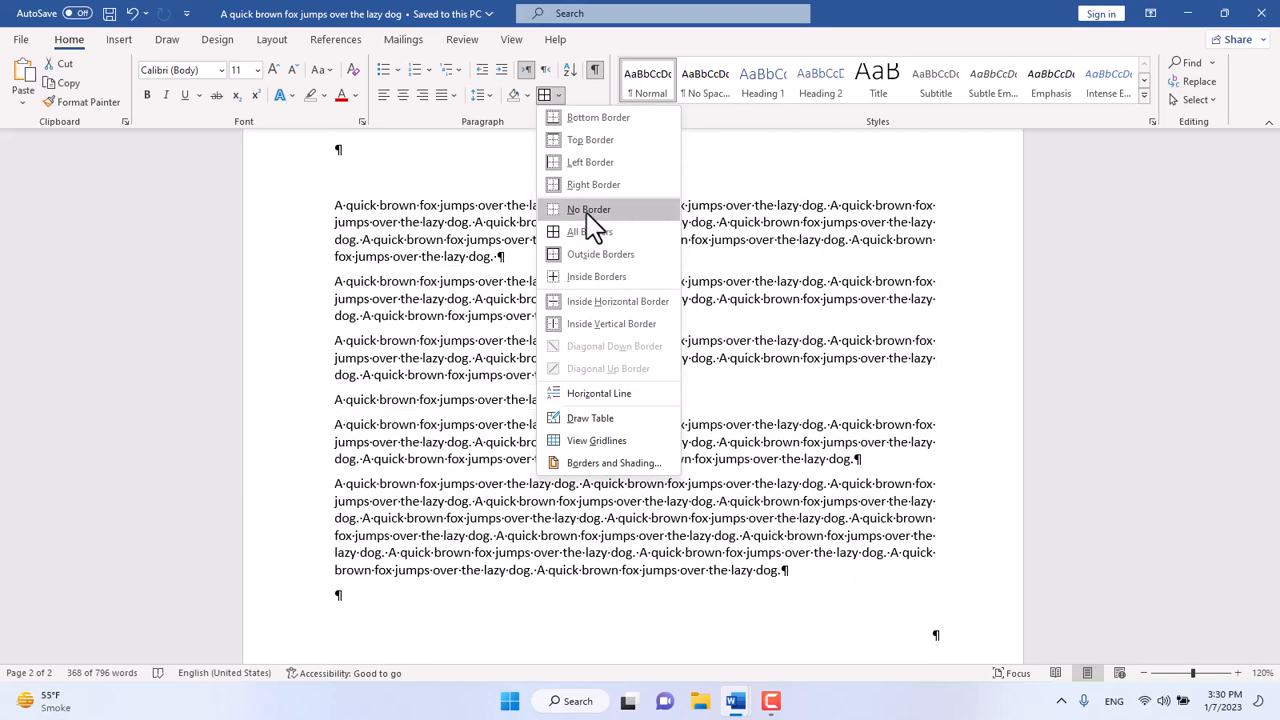
pyautogui.click(590, 210)
# - Try Inside Borders on the selected paragraphs and clear the borders again with No Border
pyautogui.click(528, 55)
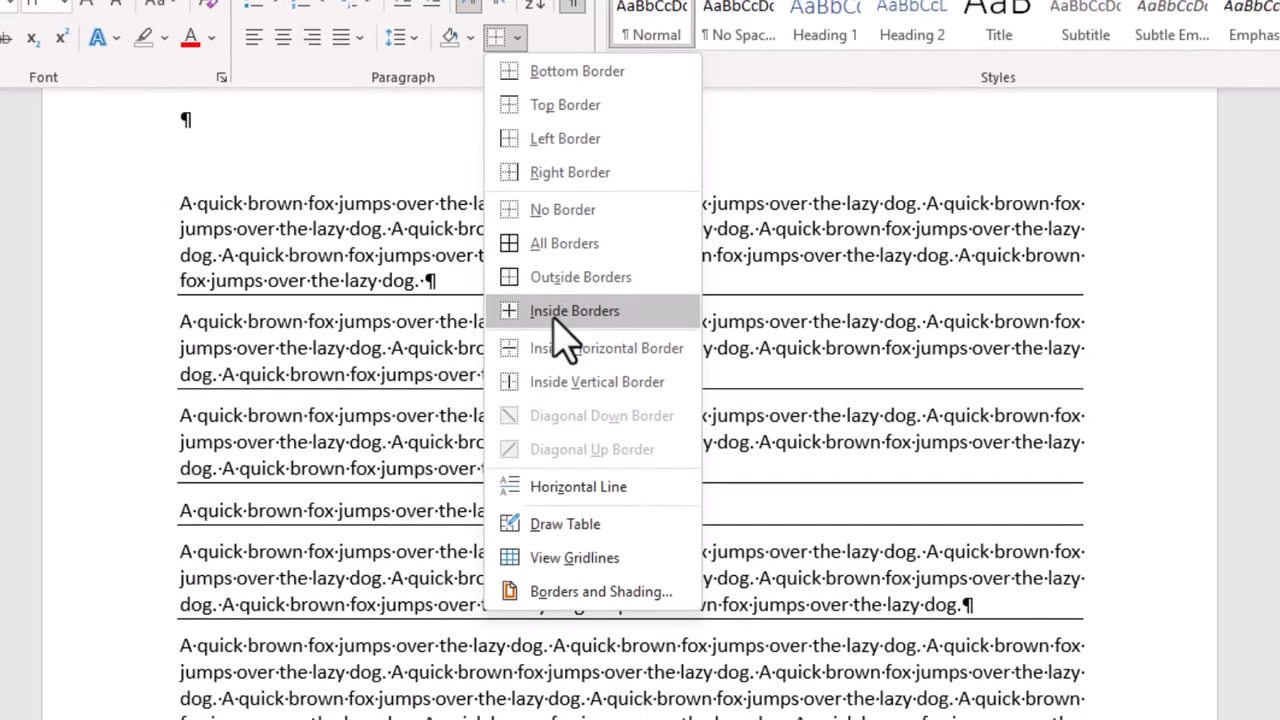
pyautogui.click(557, 322)
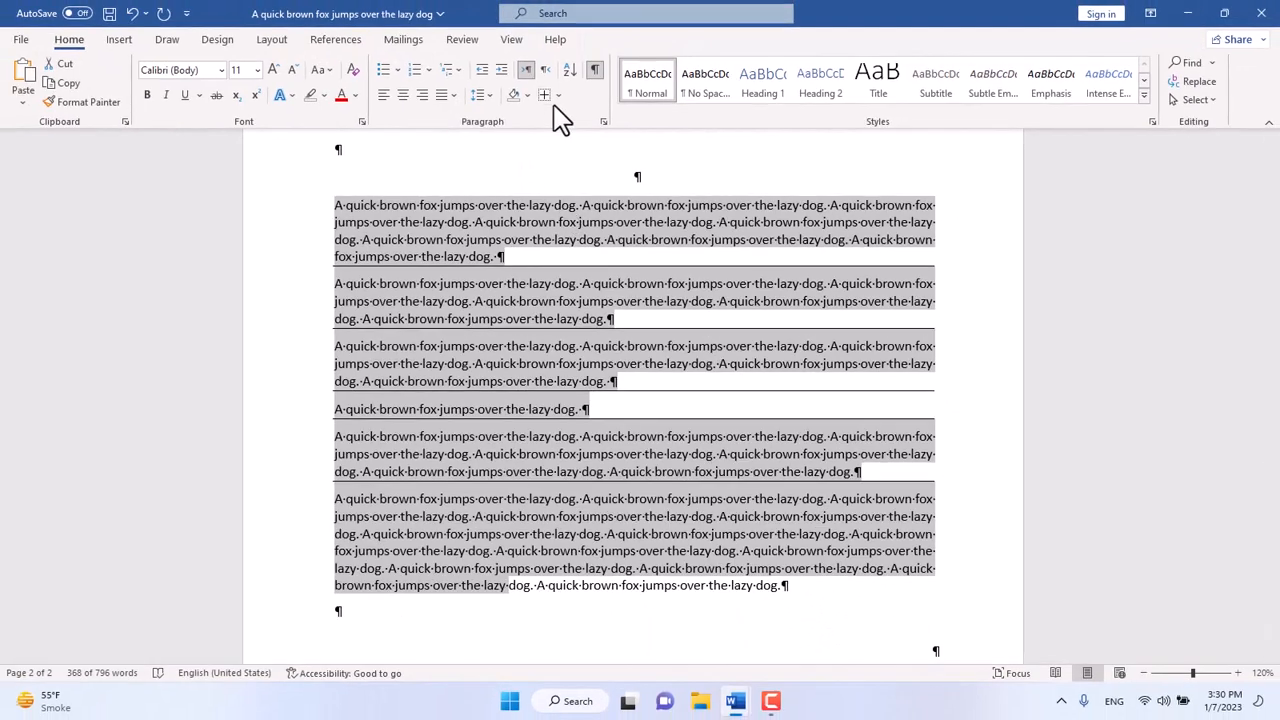
pyautogui.click(557, 97)
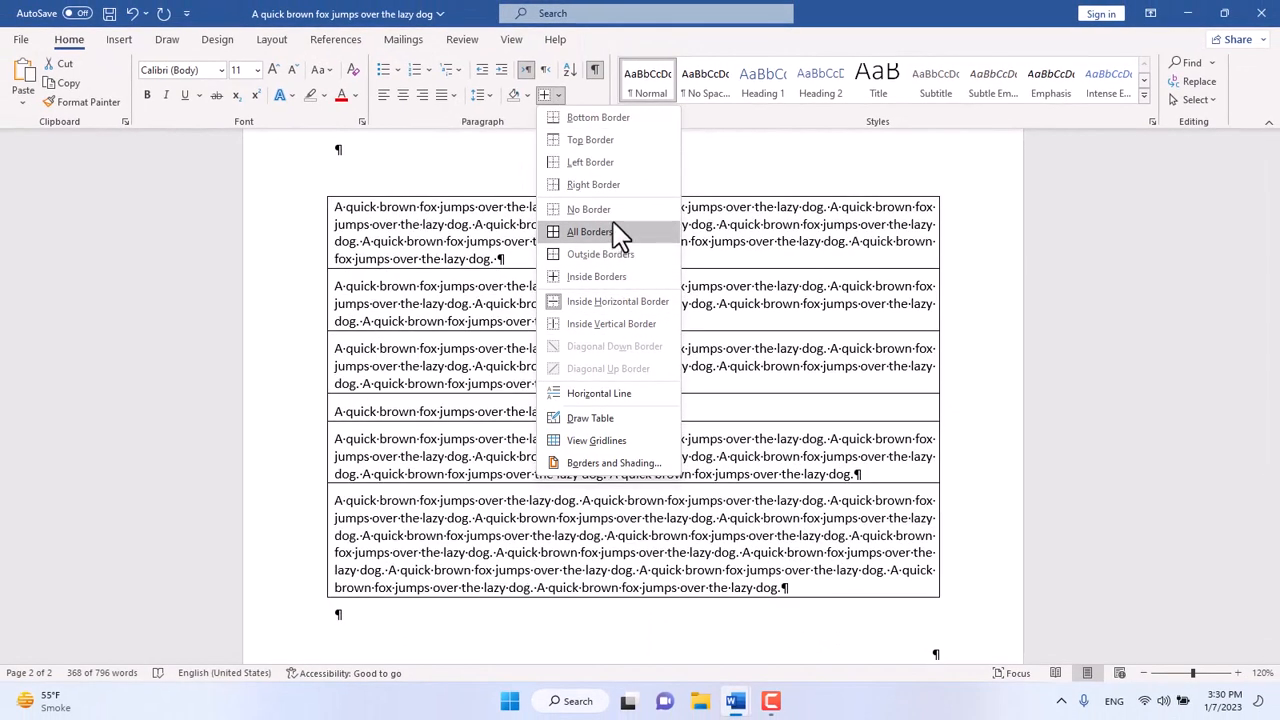
pyautogui.click(612, 212)
# - Try a red double-line box border with a 2 ¼ pt width around the selected paragraphs and undo it
pyautogui.click(558, 96)
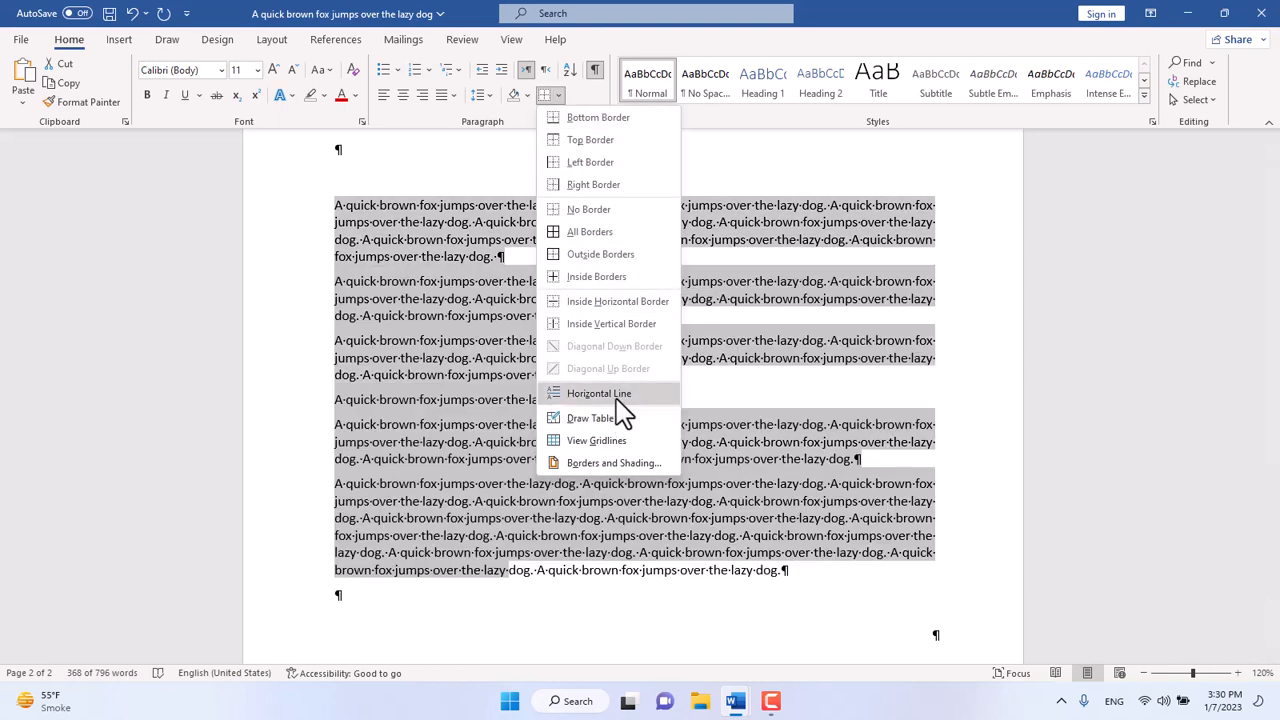
pyautogui.click(636, 462)
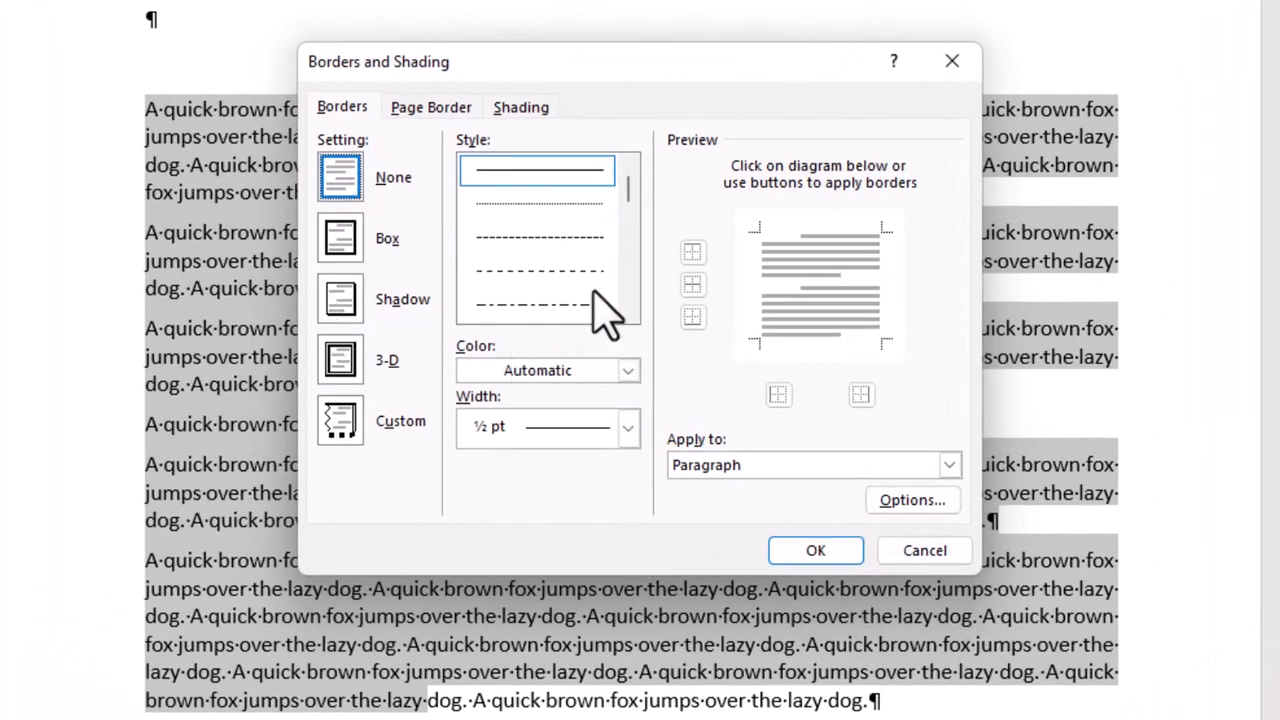
pyautogui.click(628, 314)
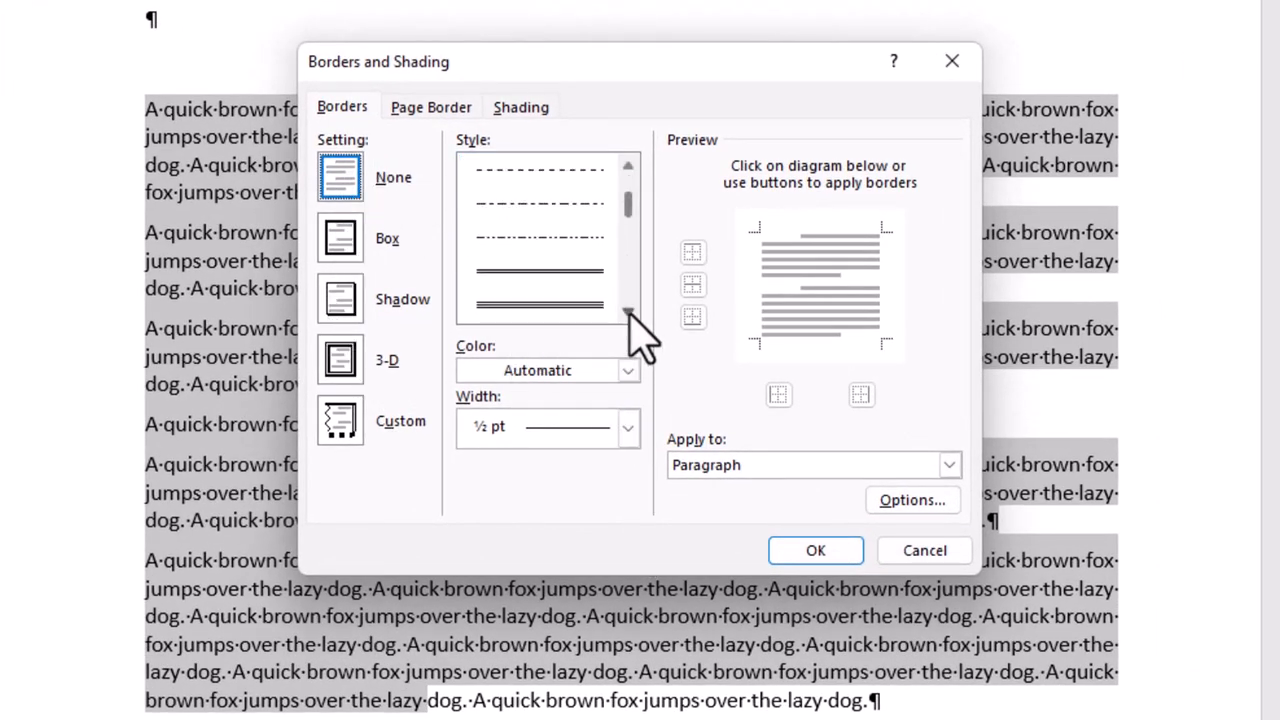
pyautogui.scroll(1, 570, 292)
pyautogui.click(550, 302)
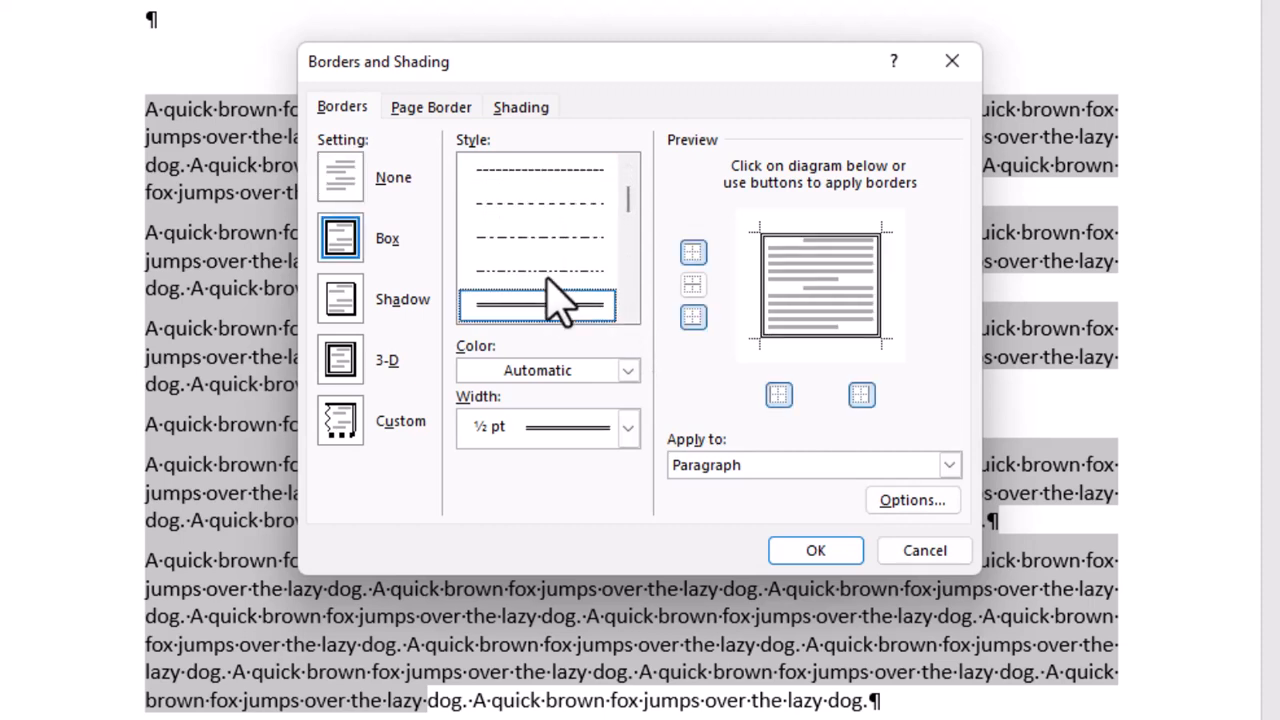
pyautogui.click(628, 372)
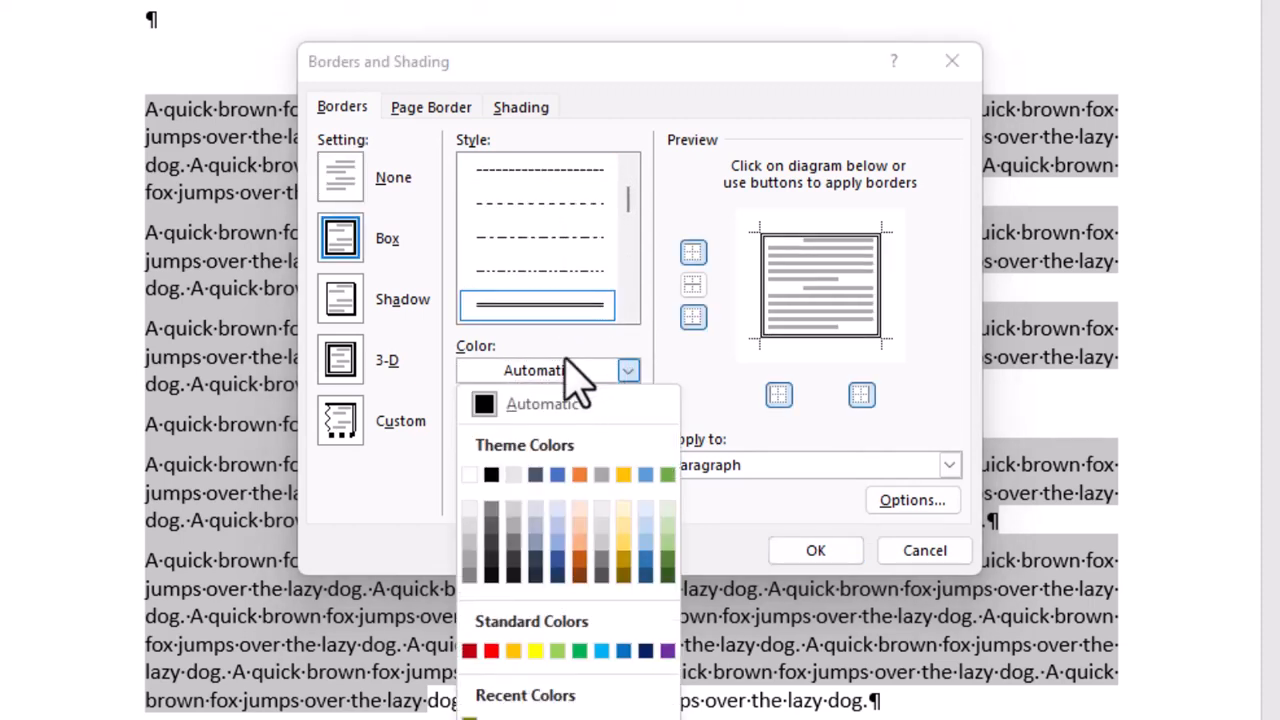
pyautogui.click(491, 651)
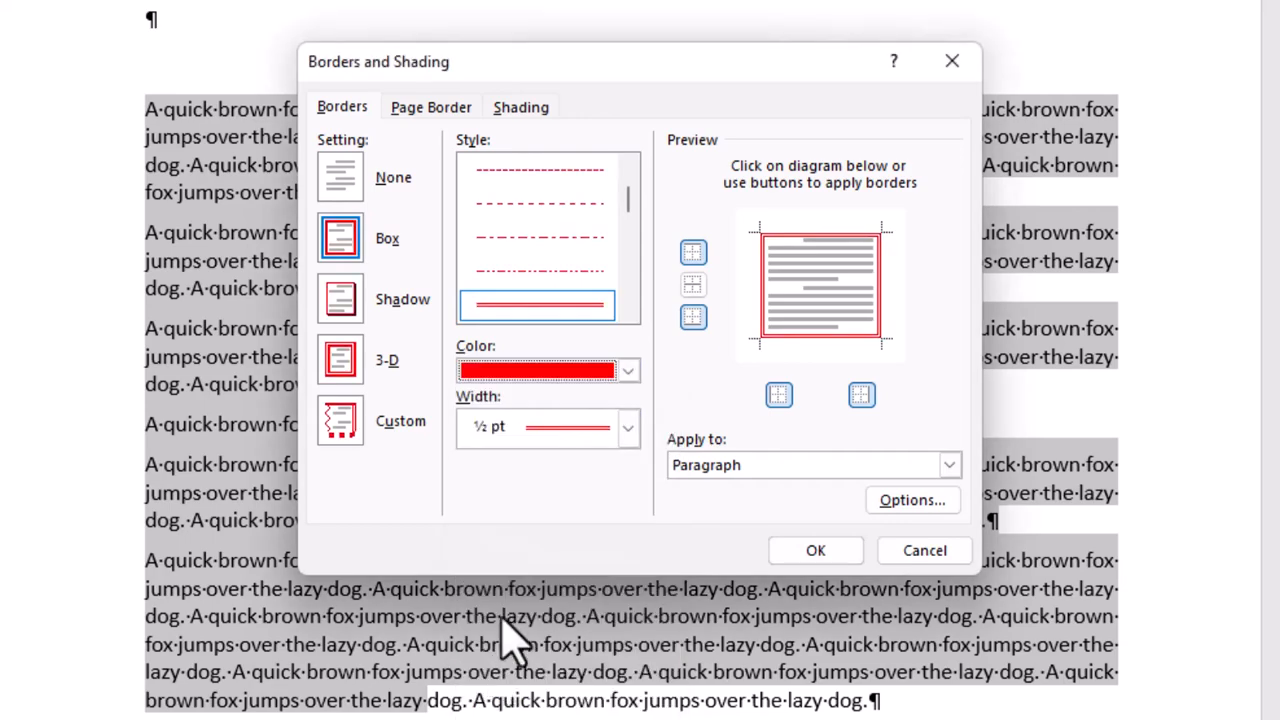
pyautogui.click(628, 428)
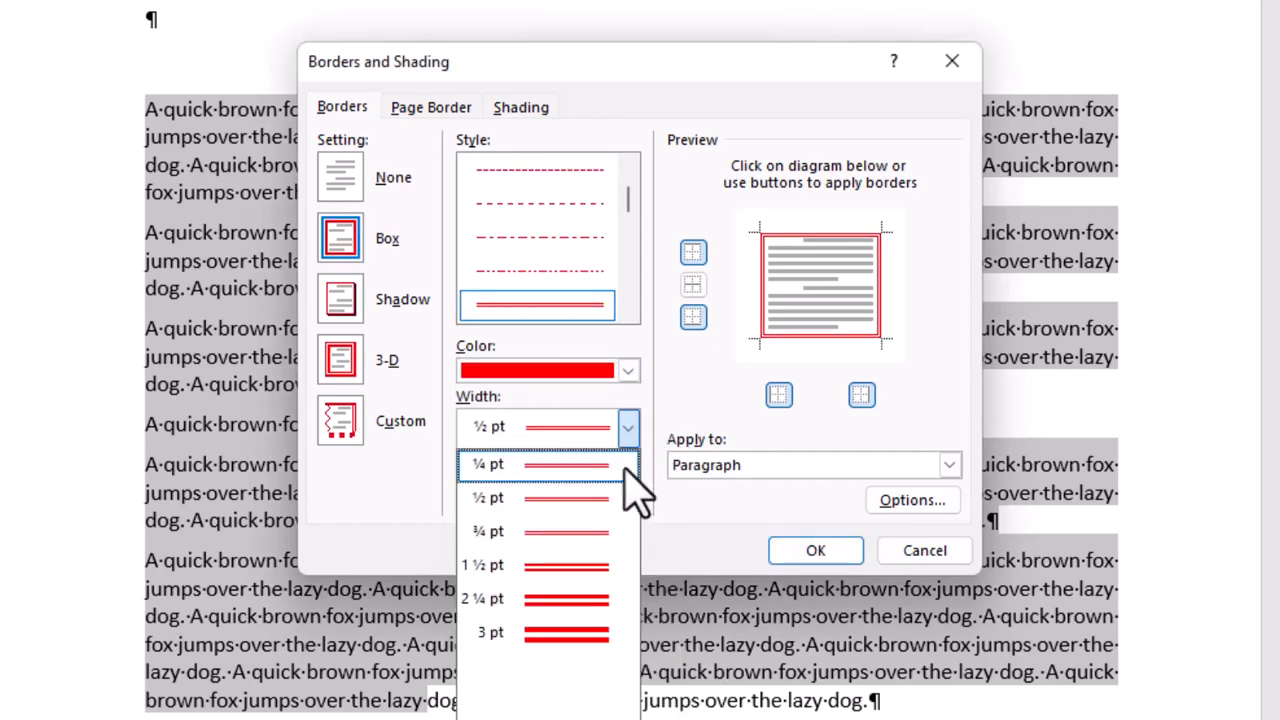
pyautogui.click(603, 600)
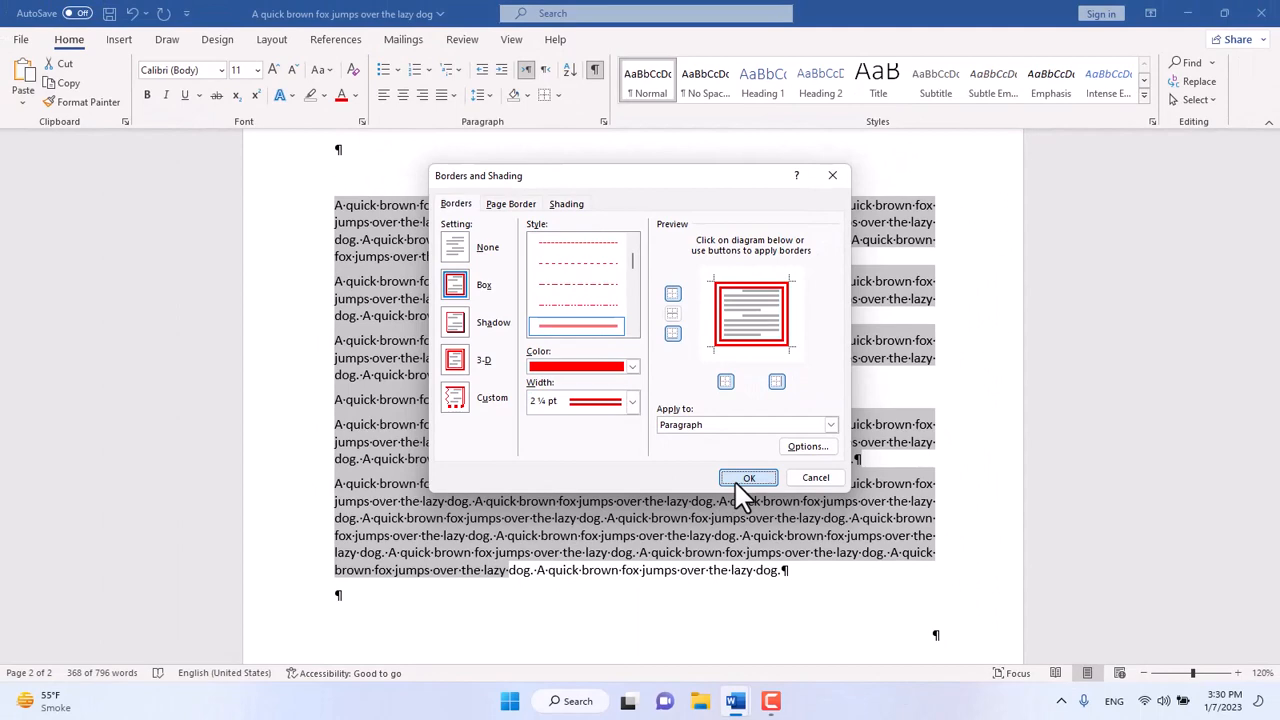
pyautogui.click(777, 509)
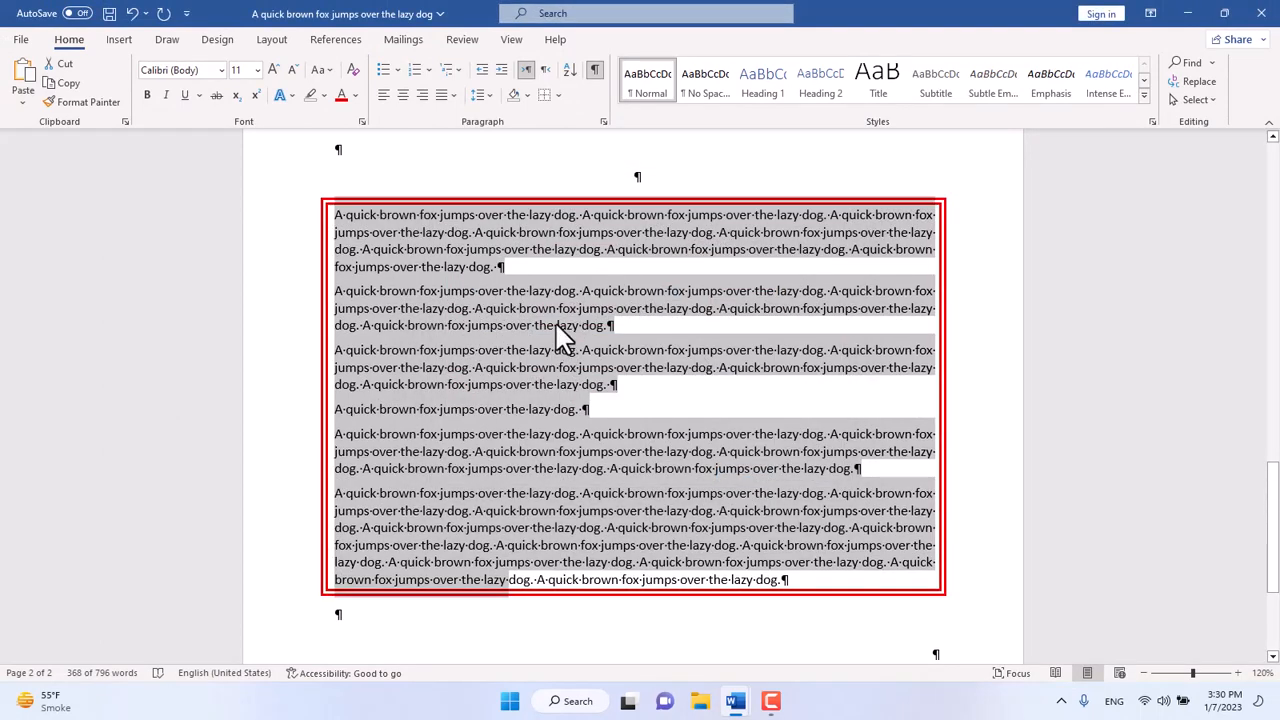
pyautogui.hotkey('ctrl', 'z')
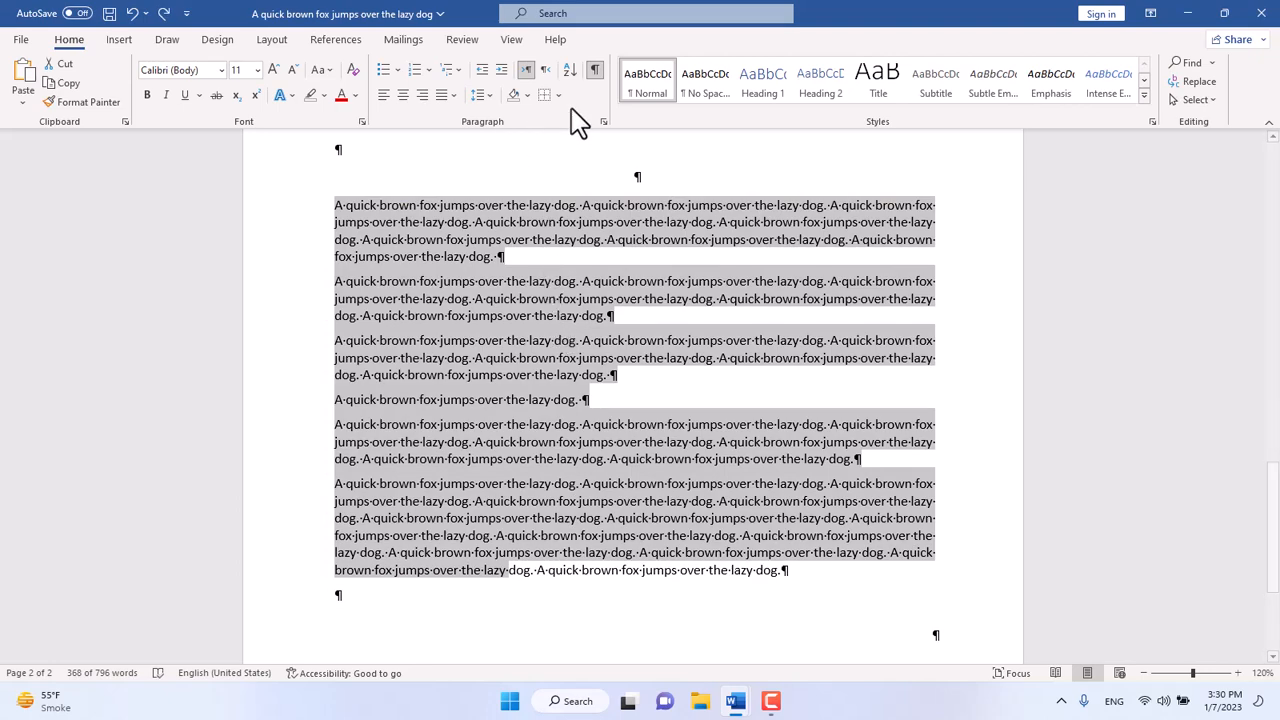
# - Select the first of the six paragraphs and set a blue 3 pt double-line box border for it
pyautogui.click(634, 176)
pyautogui.moveTo(345, 210); pyautogui.dragTo(506, 260)
pyautogui.click(559, 95)
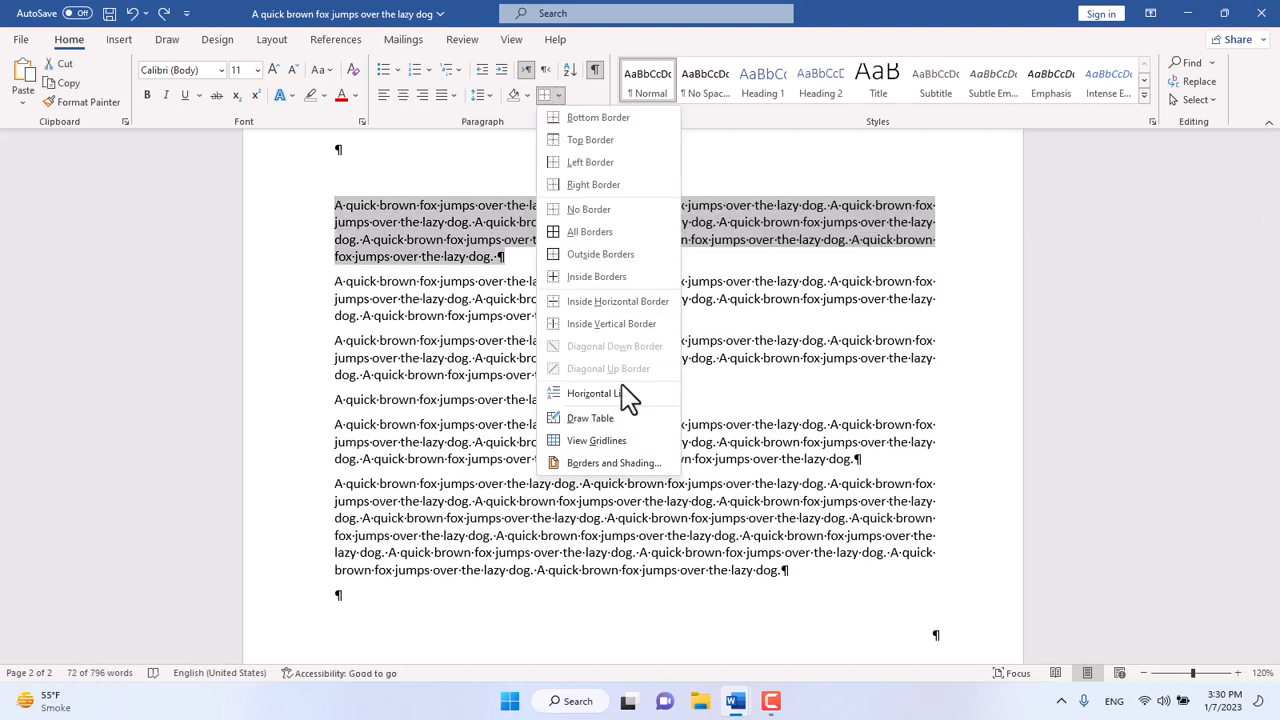
pyautogui.click(620, 465)
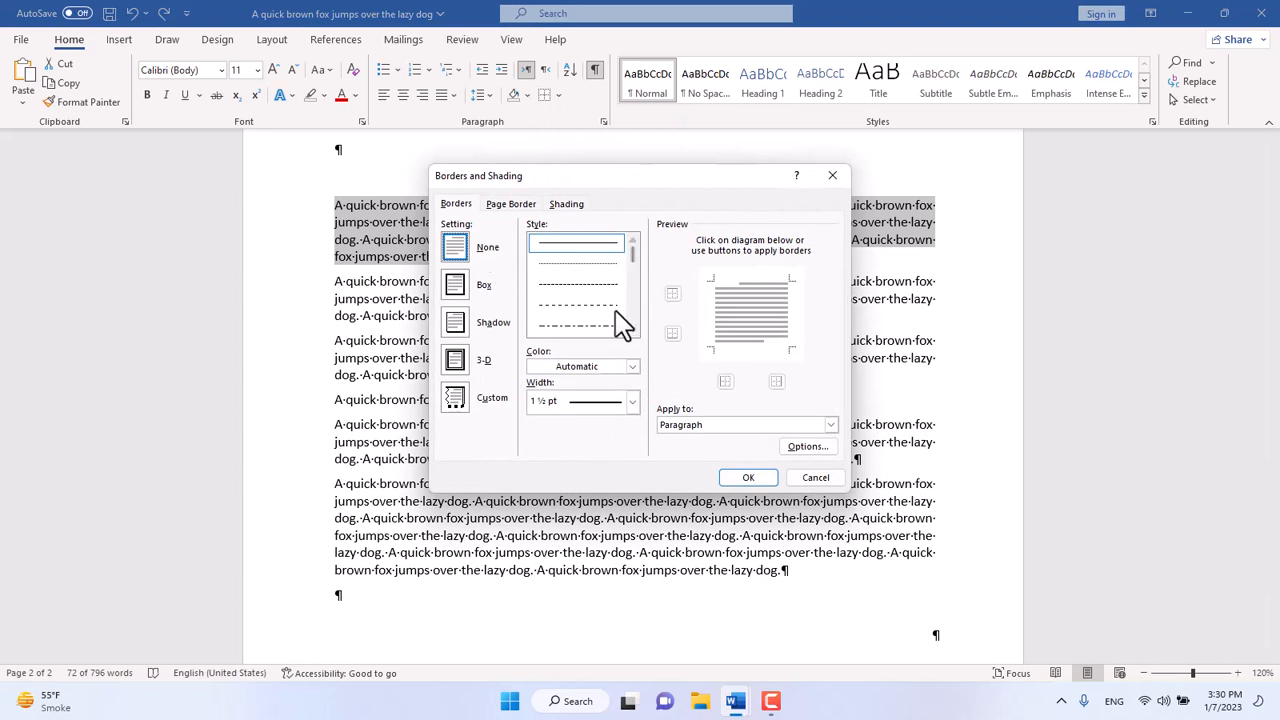
pyautogui.scroll(-1, 617, 315)
pyautogui.scroll(-2, 605, 310)
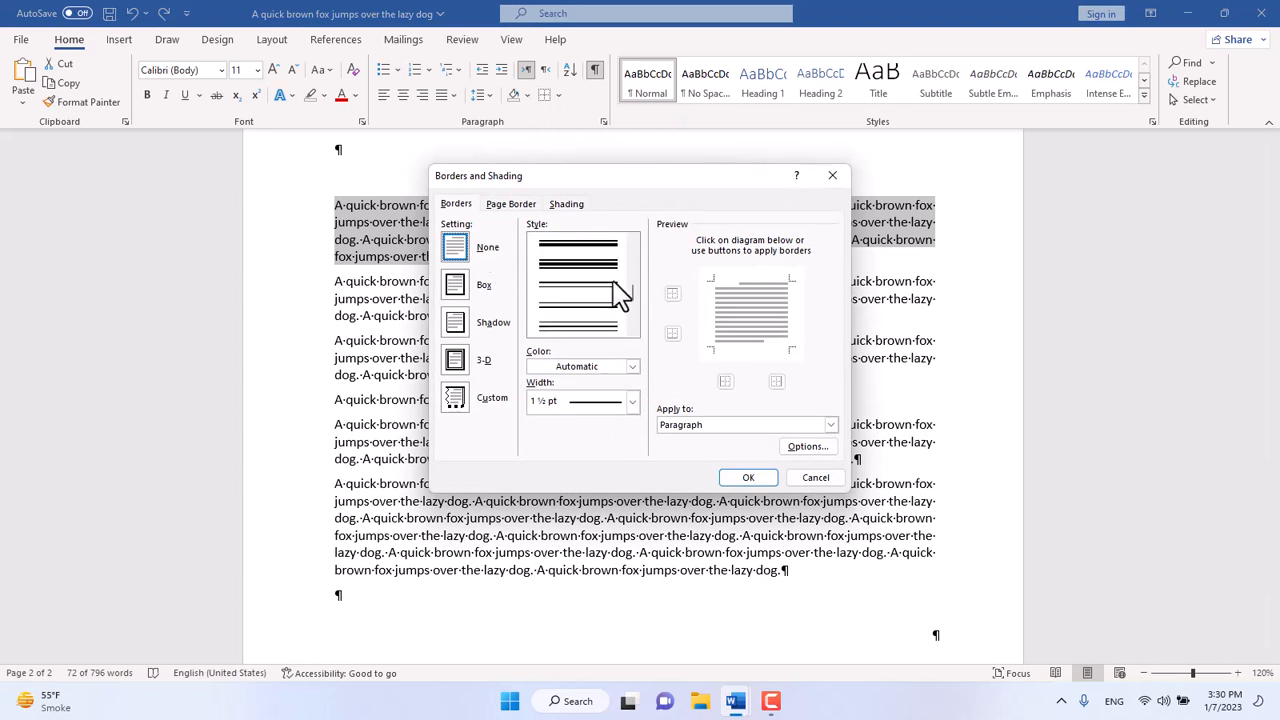
pyautogui.click(600, 297)
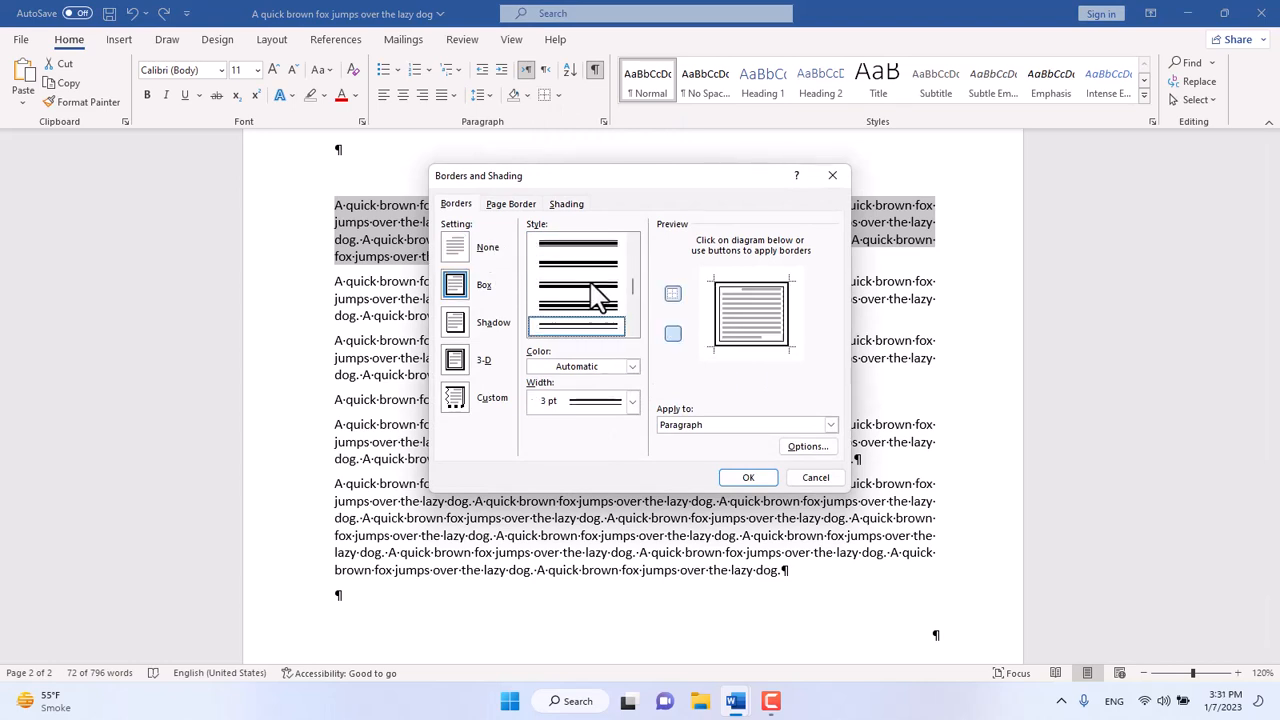
pyautogui.click(632, 366)
pyautogui.click(589, 431)
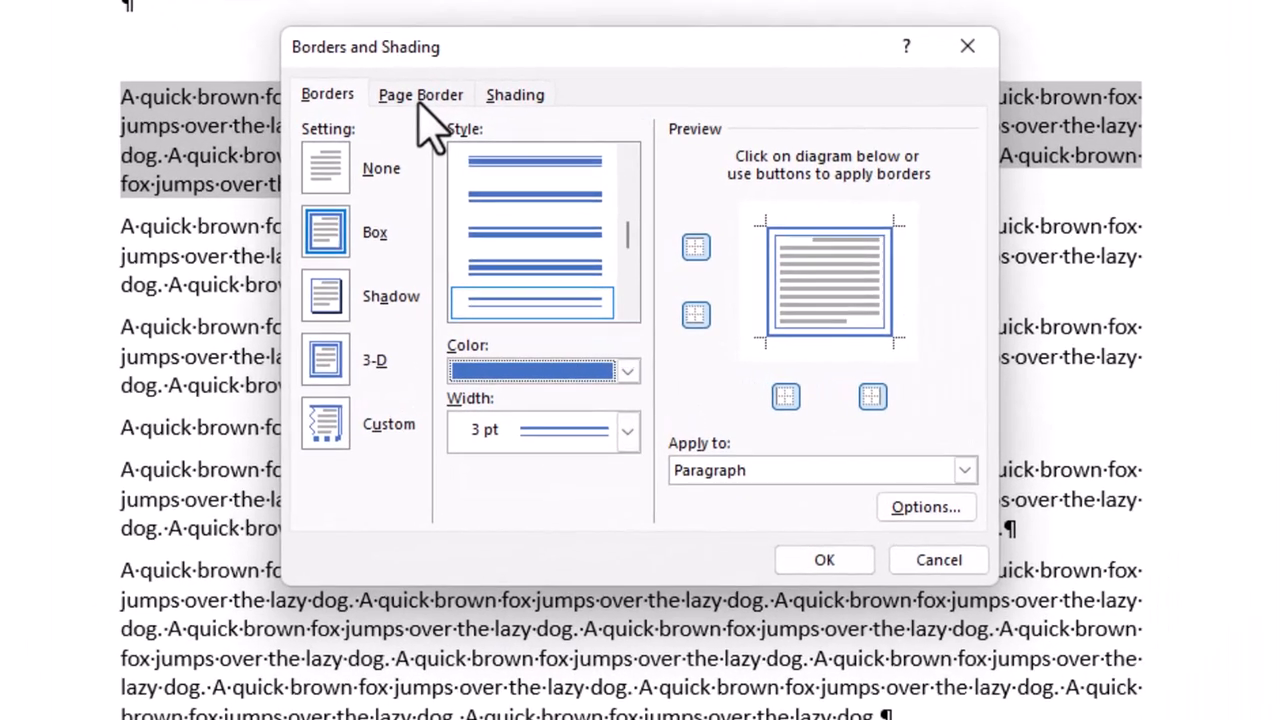
# - Set a red dash-dot-dot page border 1 ½ pt wide for the whole document and apply the border settings
pyautogui.click(511, 207)
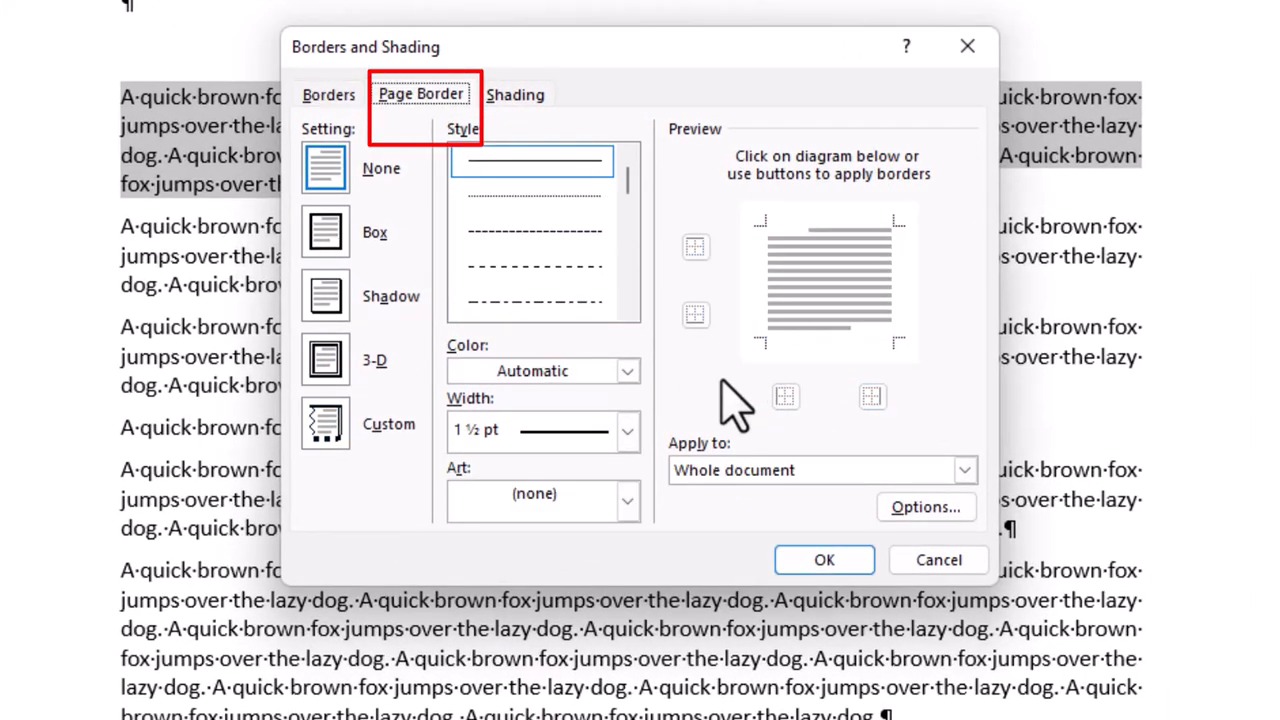
pyautogui.click(628, 309)
pyautogui.click(628, 309)
pyautogui.click(628, 309)
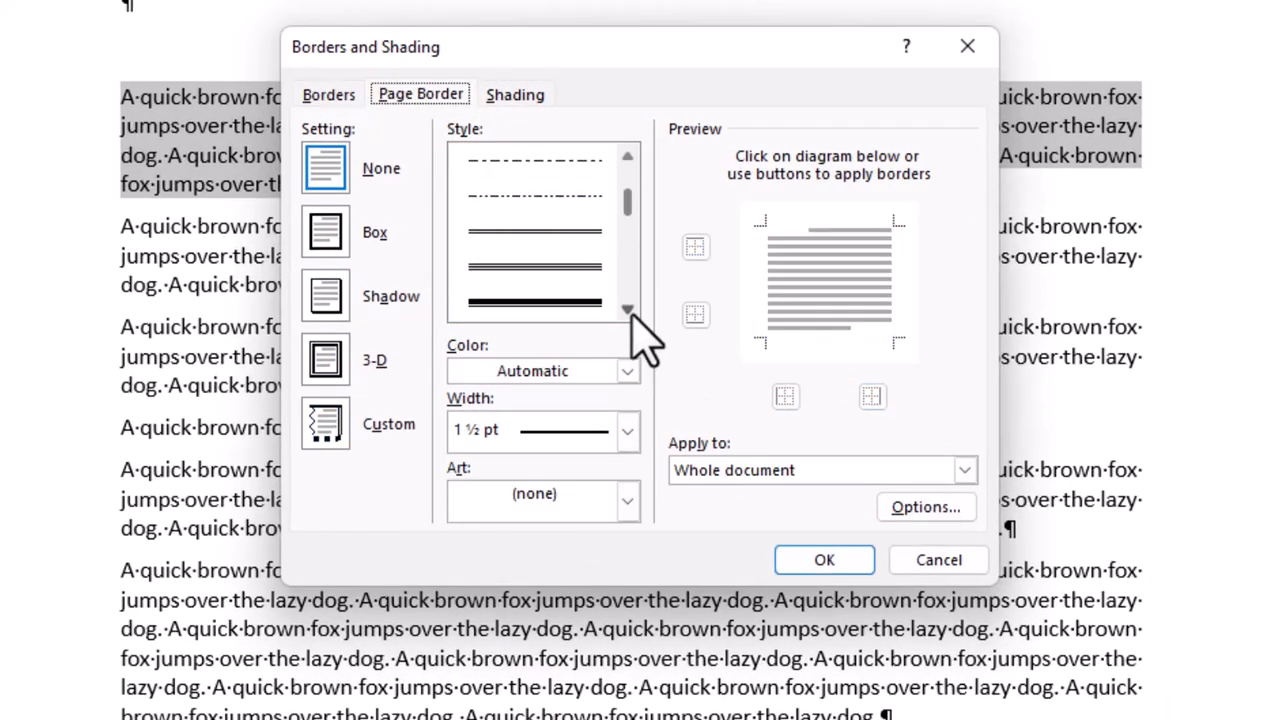
pyautogui.scroll(2, 566, 223)
pyautogui.click(548, 198)
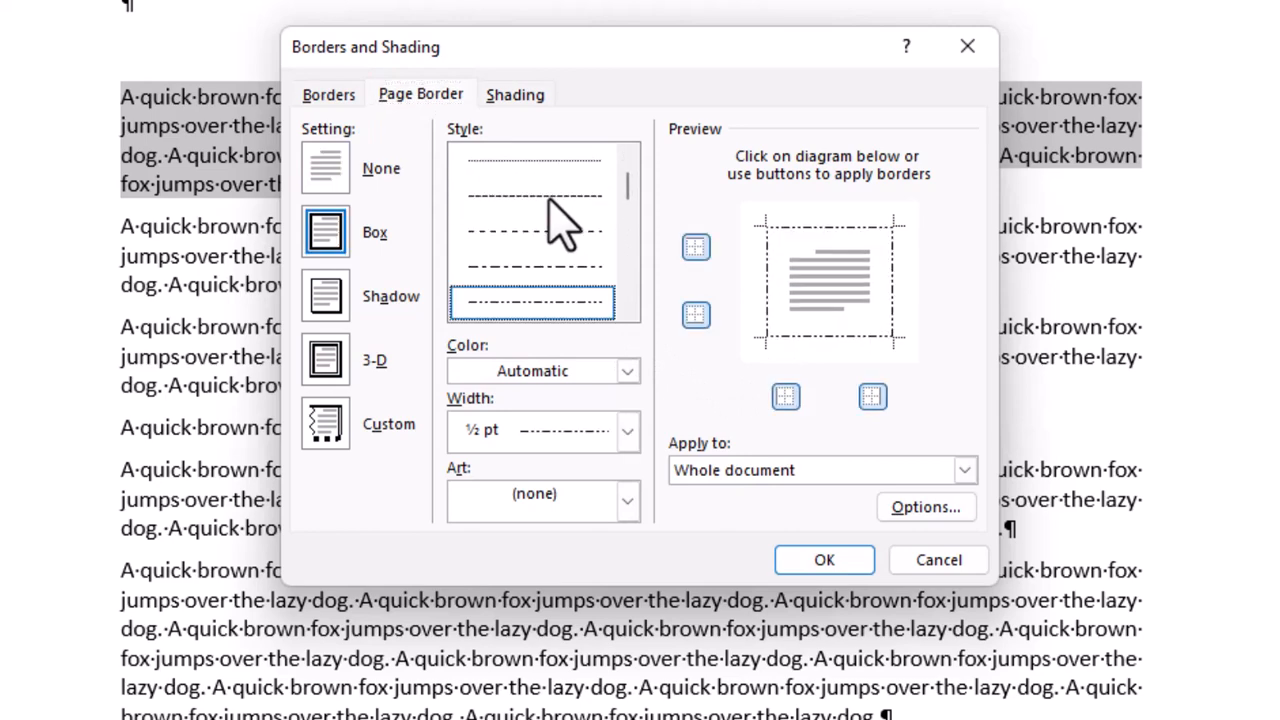
pyautogui.click(627, 371)
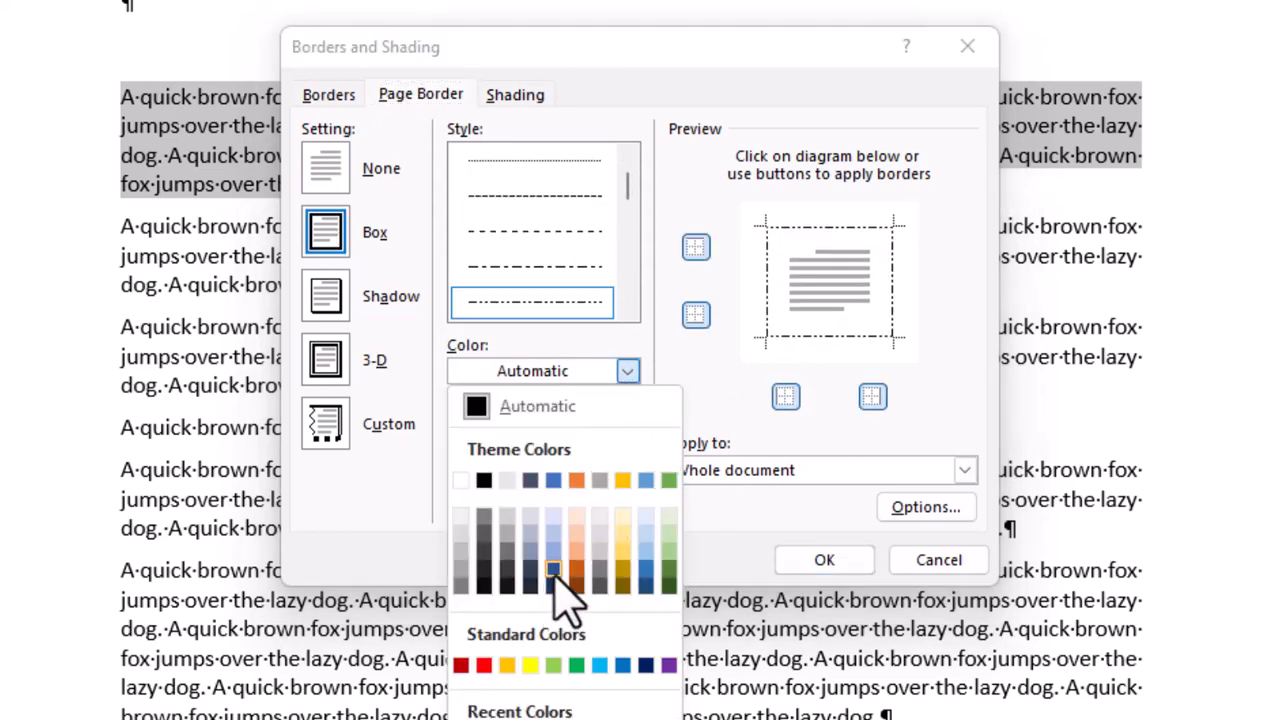
pyautogui.click(484, 665)
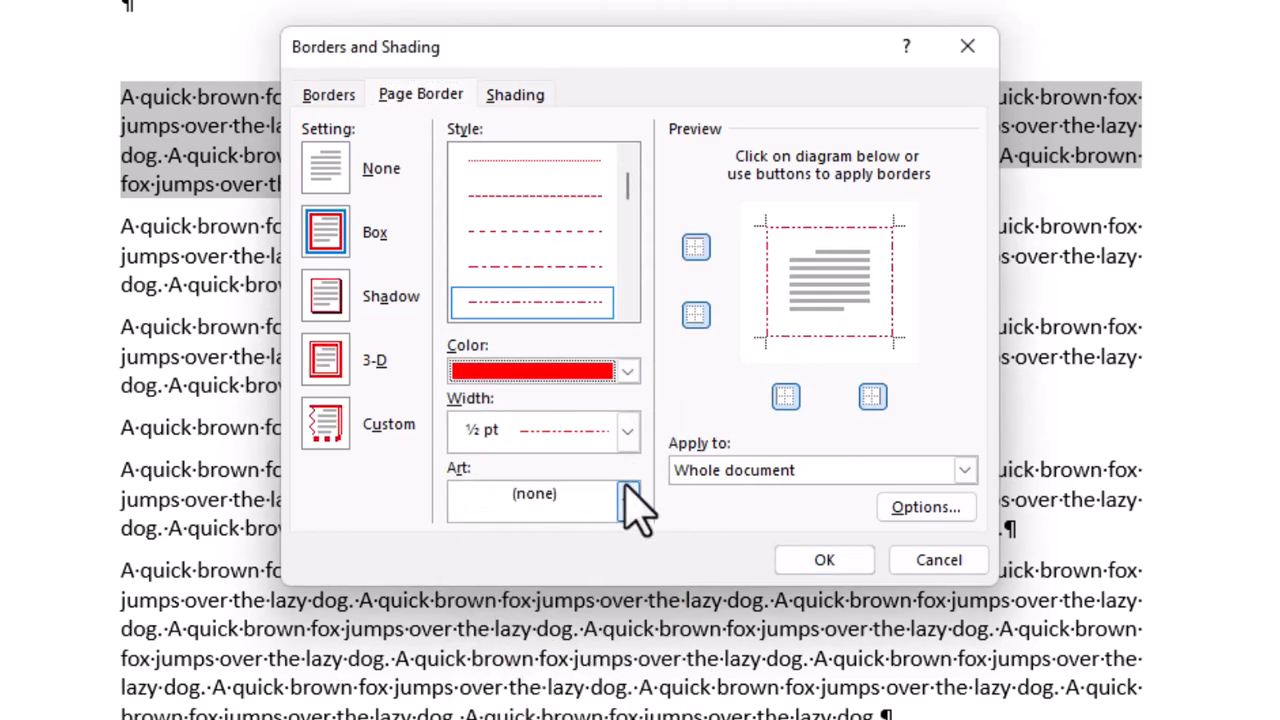
pyautogui.click(627, 430)
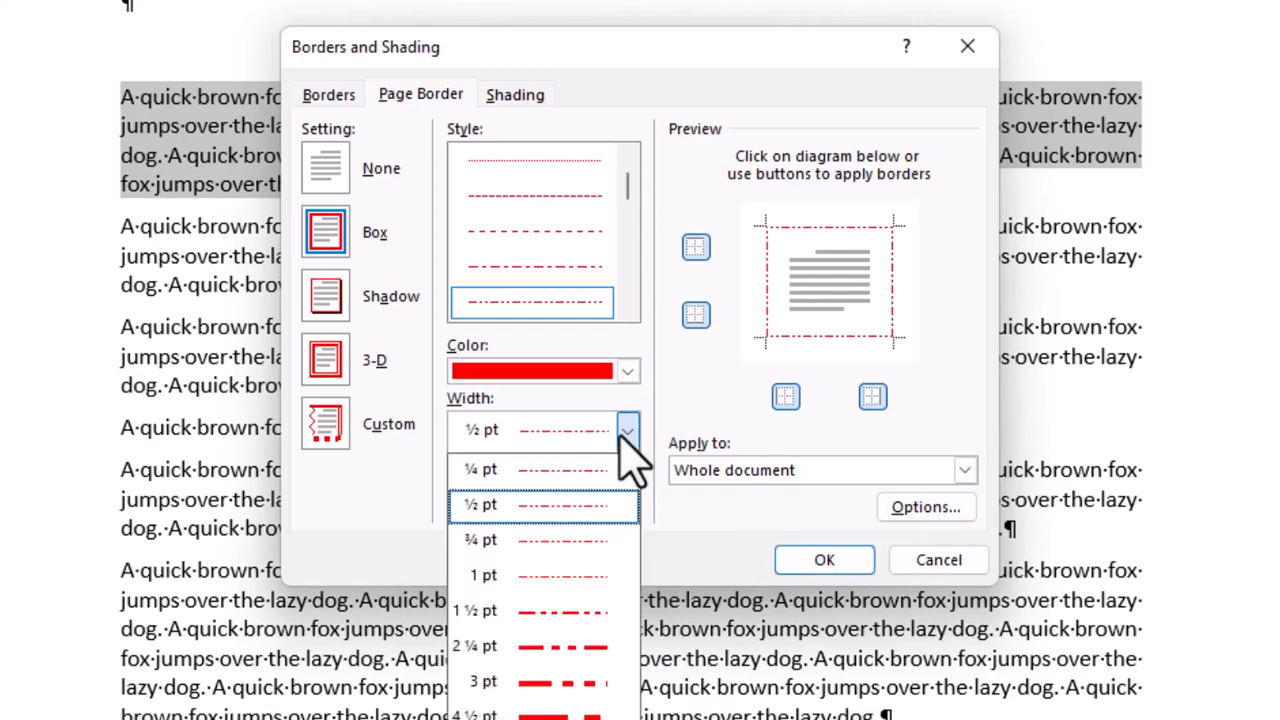
pyautogui.click(582, 612)
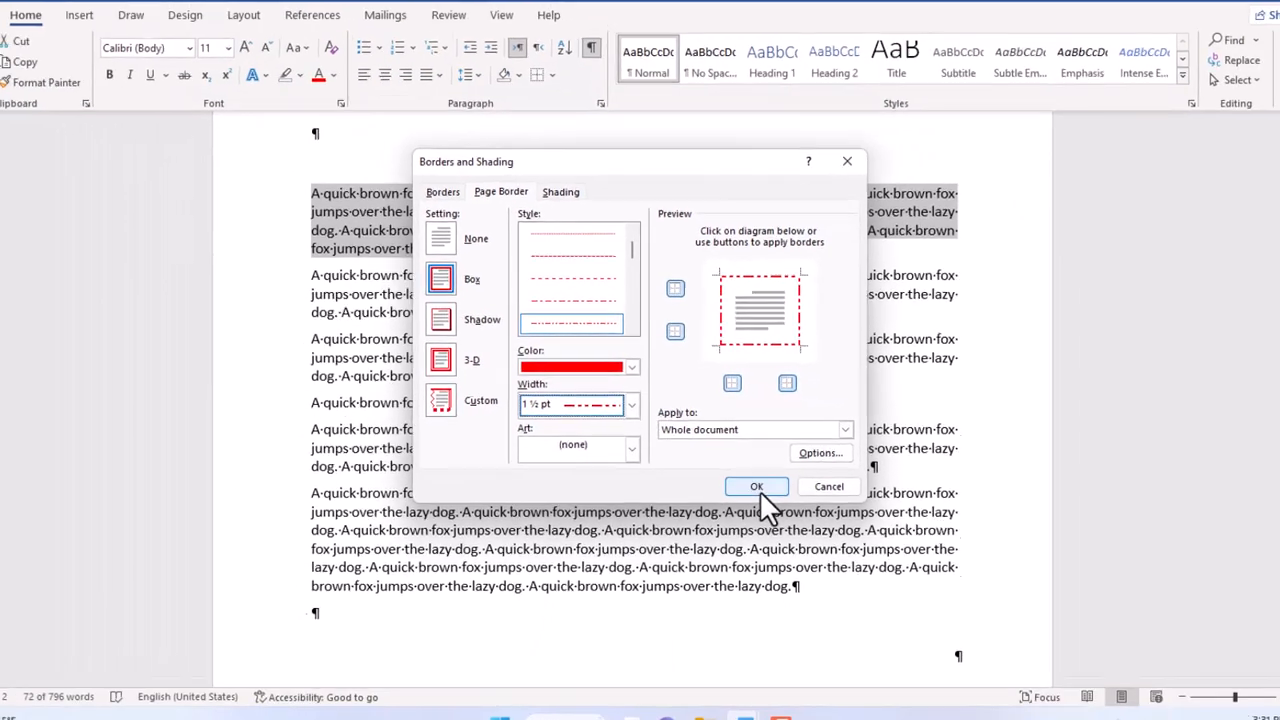
pyautogui.click(826, 562)
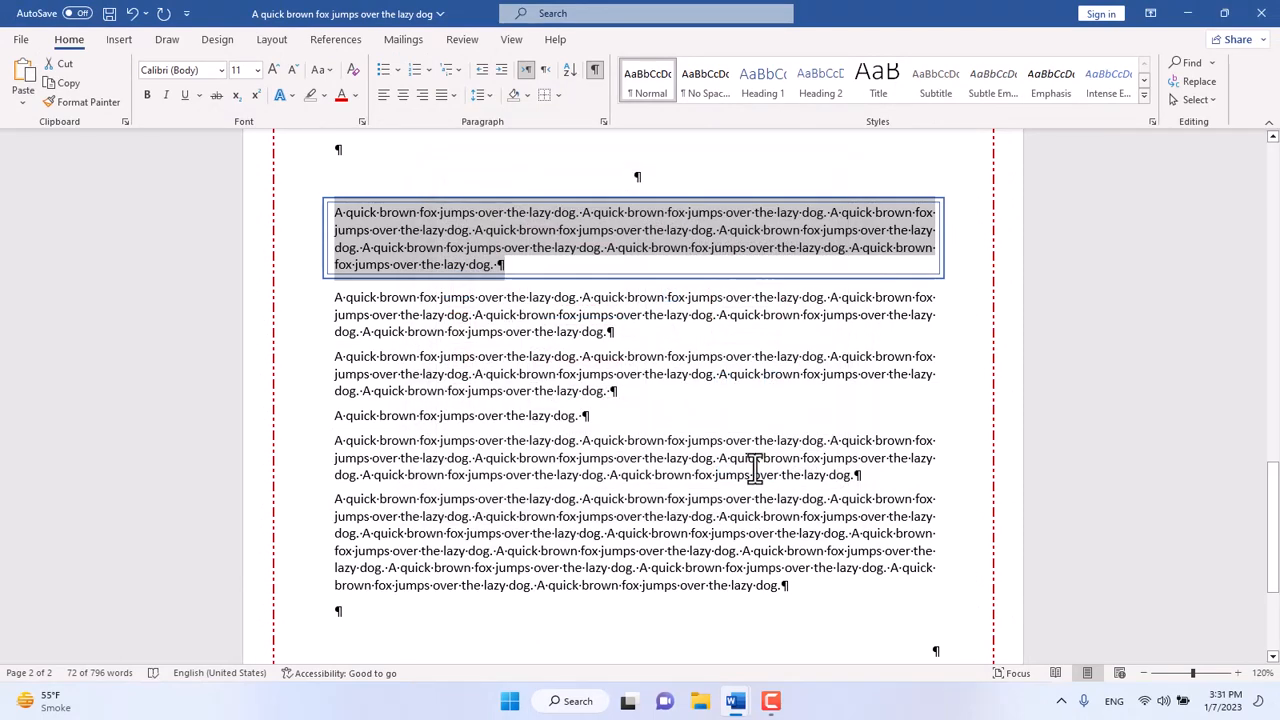
# - Look through both pages from start to end to examine the page border
pyautogui.click(945, 378)
pyautogui.scroll(2, 927, 385)
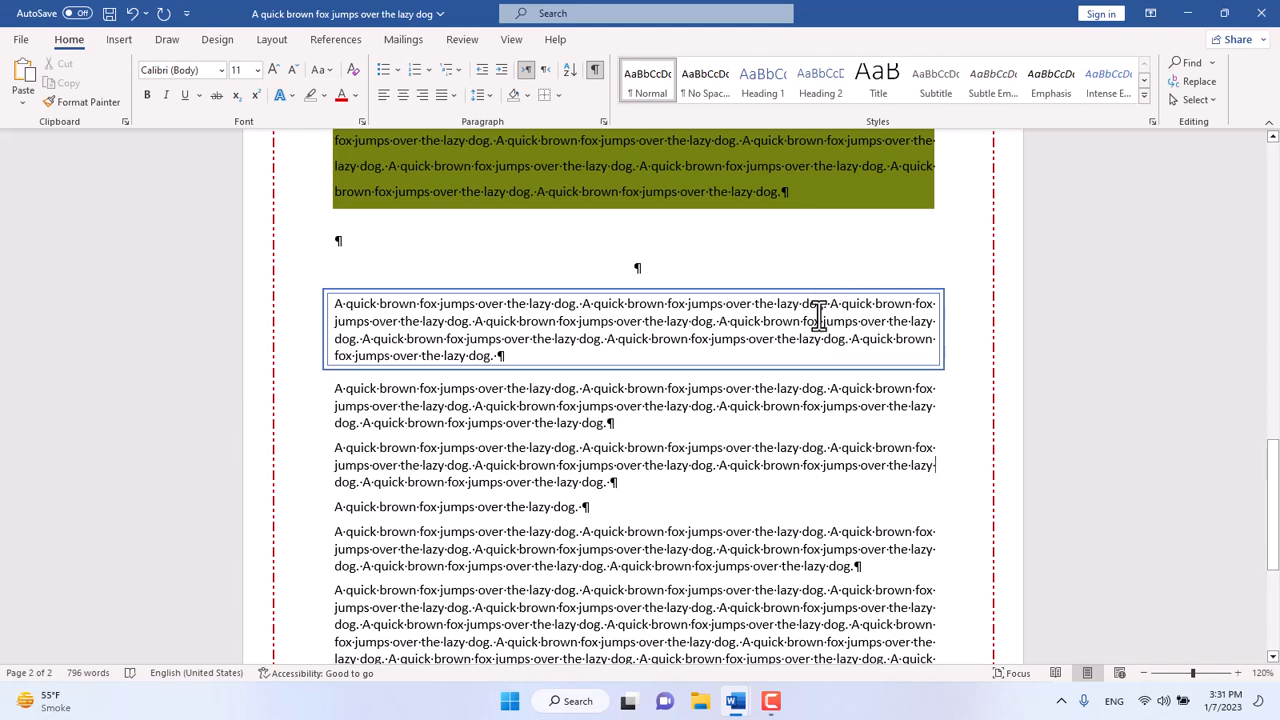
pyautogui.scroll(5, 818, 315)
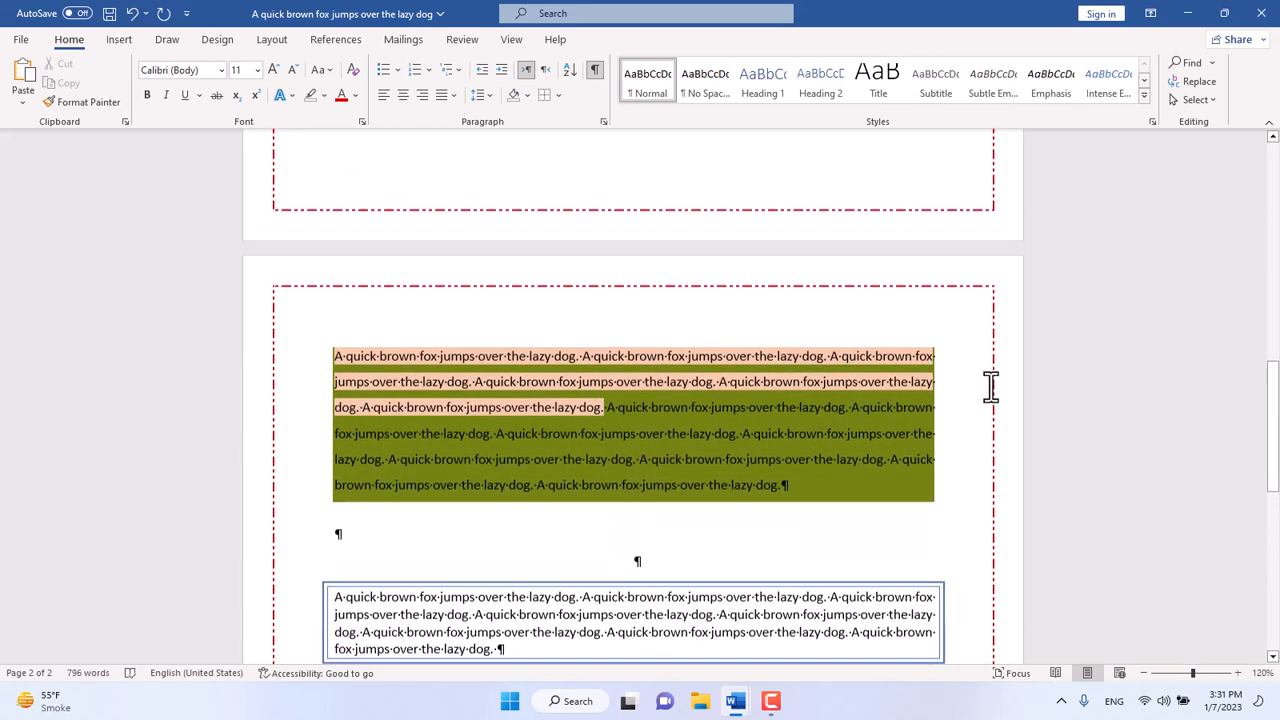
pyautogui.scroll(15, 990, 387)
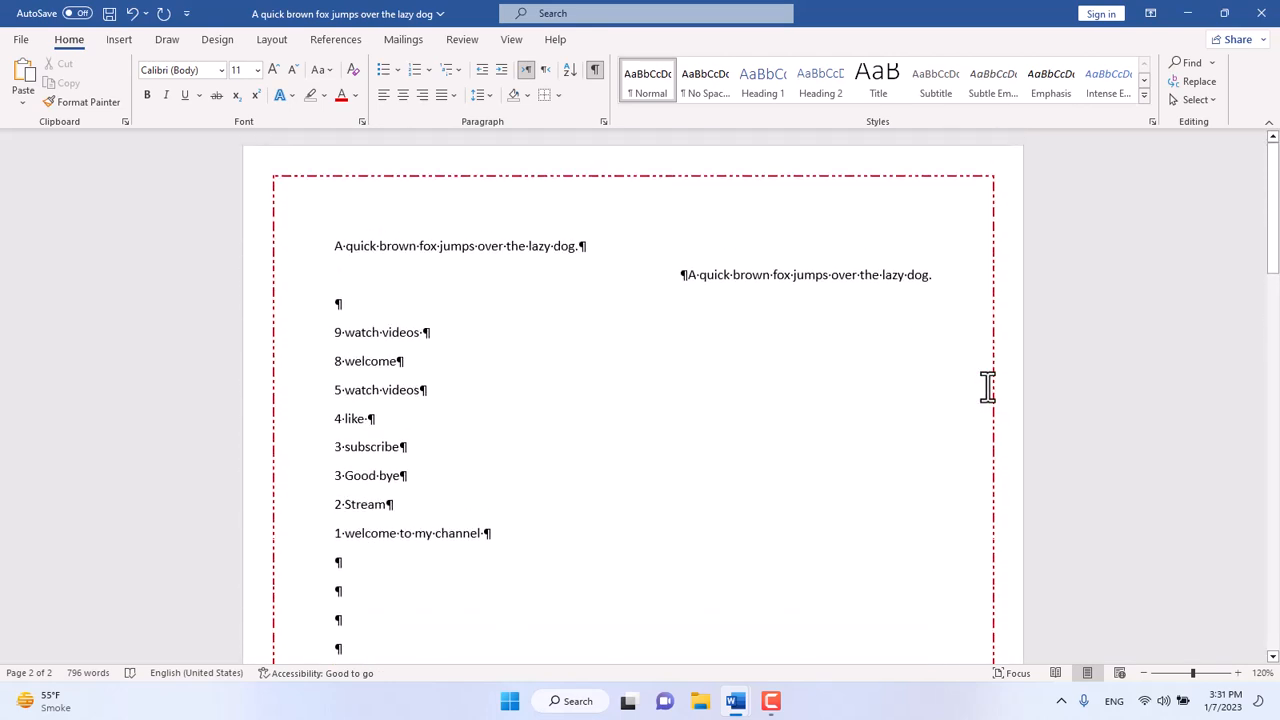
pyautogui.scroll(-15, 983, 391)
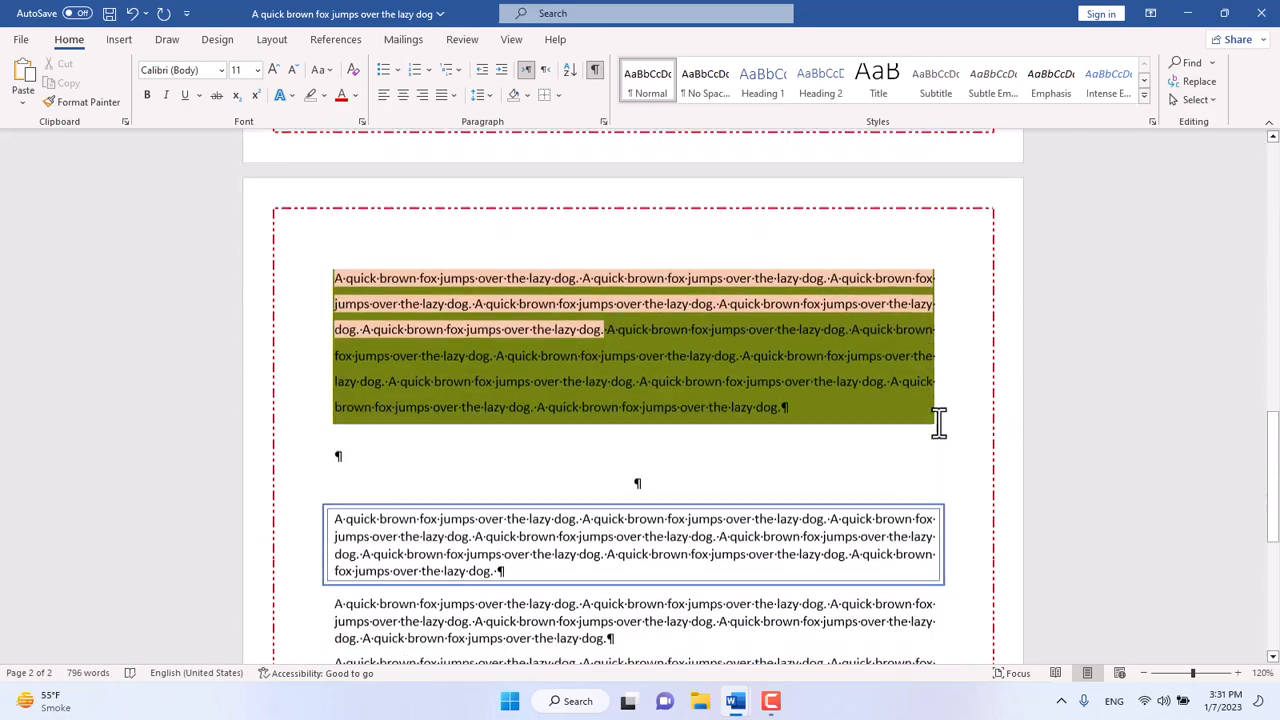
pyautogui.scroll(-12, 938, 422)
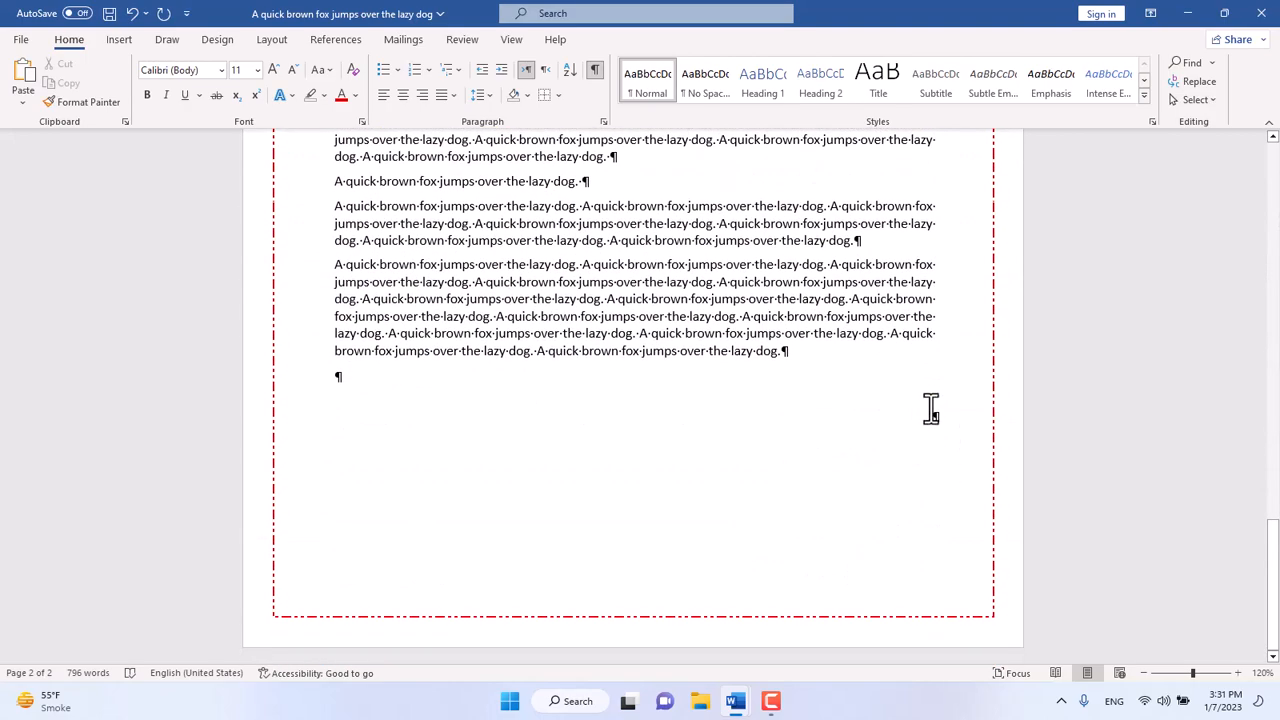
pyautogui.scroll(5, 849, 403)
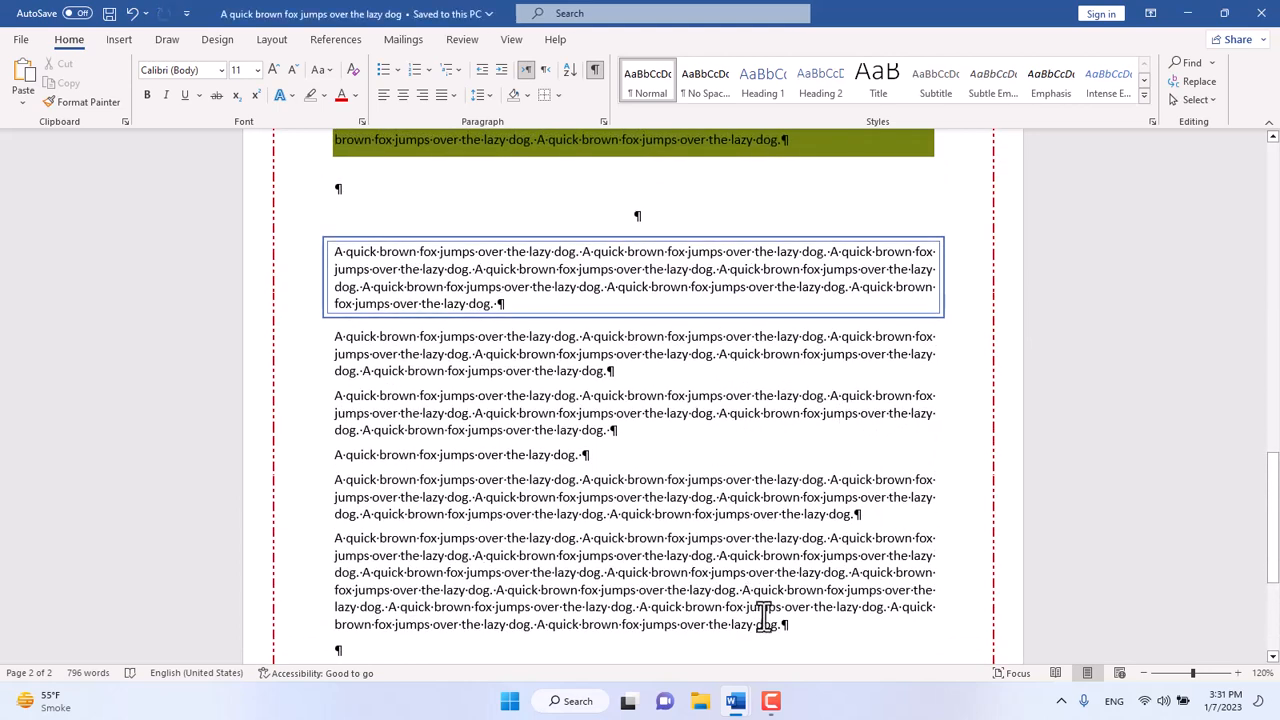
pyautogui.click(775, 702)
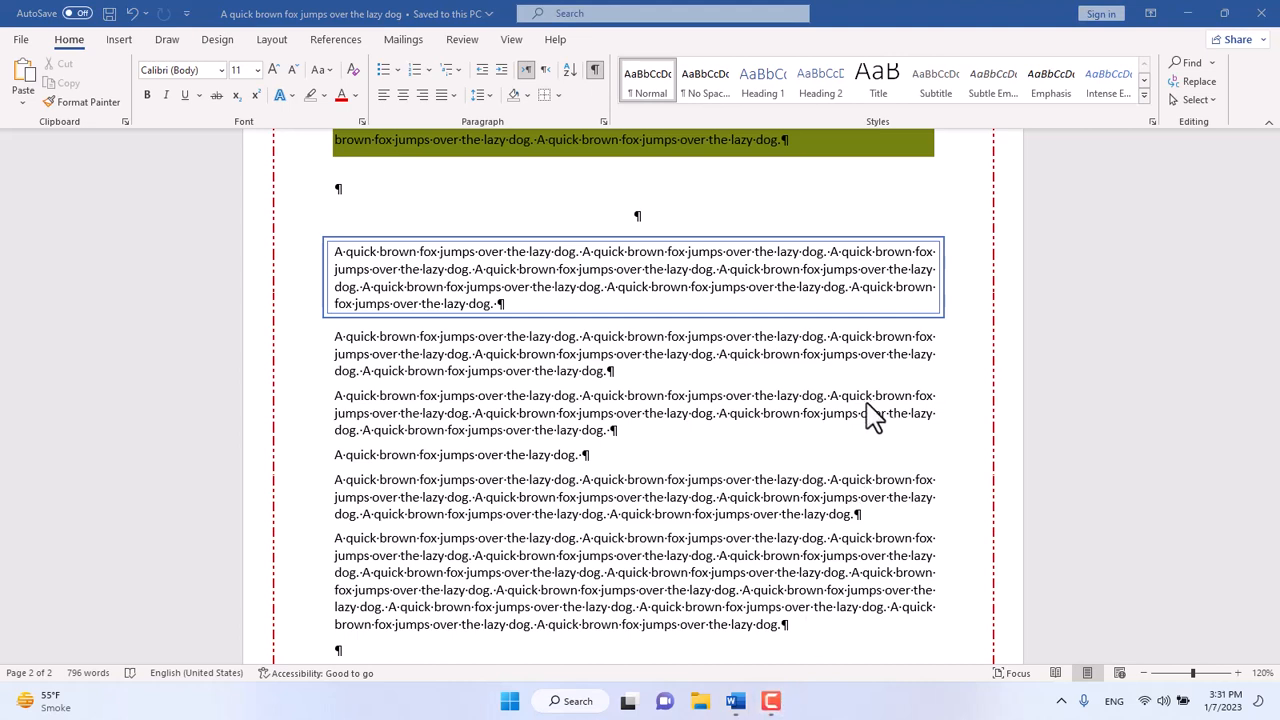
pyautogui.click(556, 396)
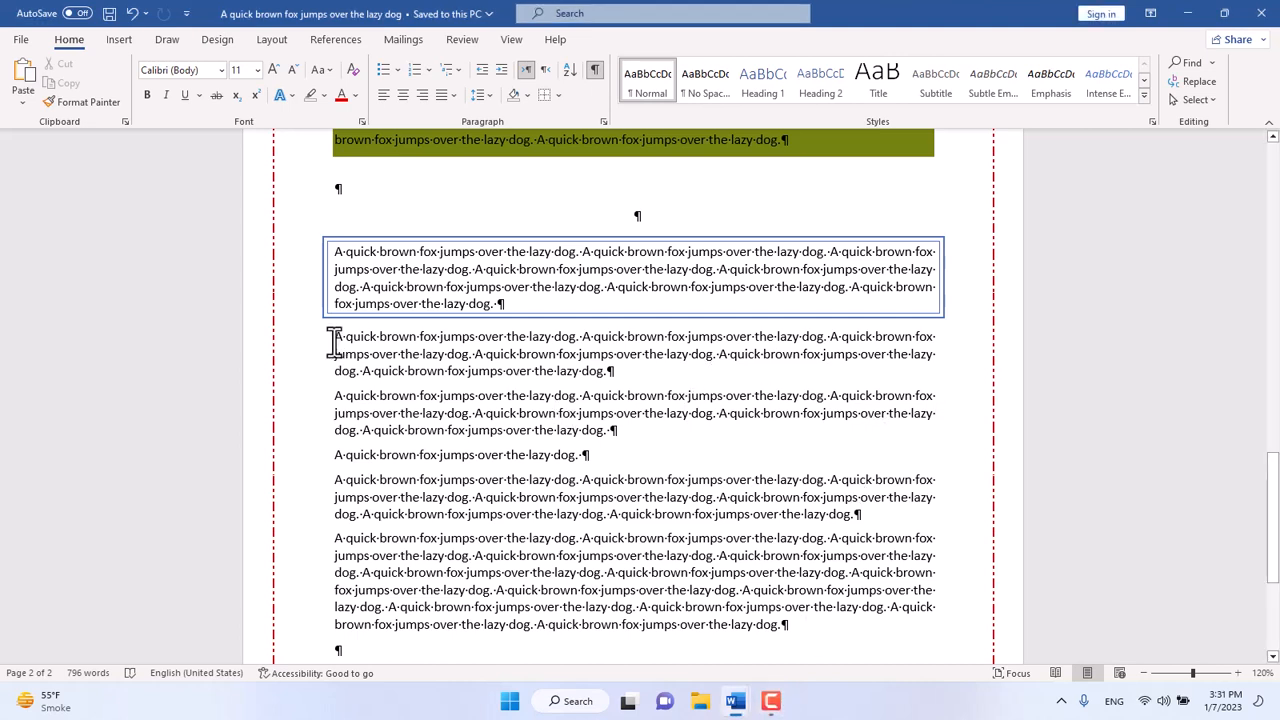
# - Select the paragraph below the blue-bordered one and try a light blue shading fill for it
pyautogui.moveTo(334, 343); pyautogui.dragTo(610, 372)
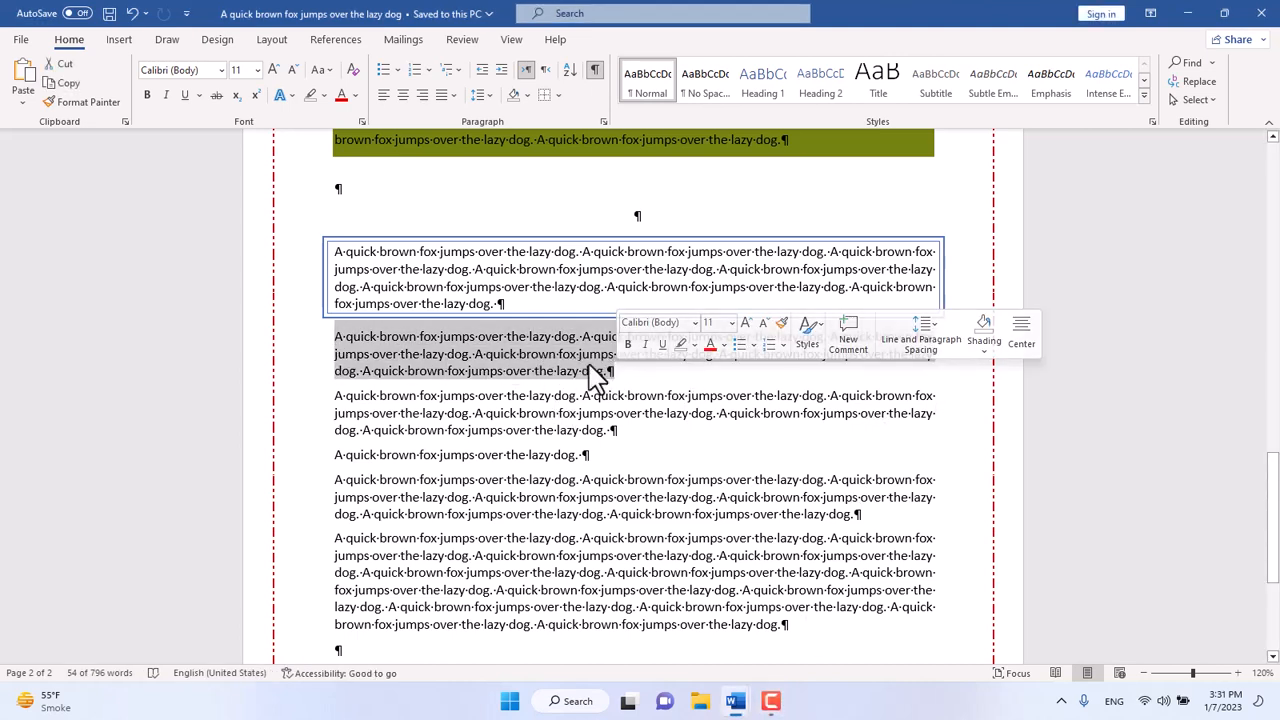
pyautogui.click(559, 96)
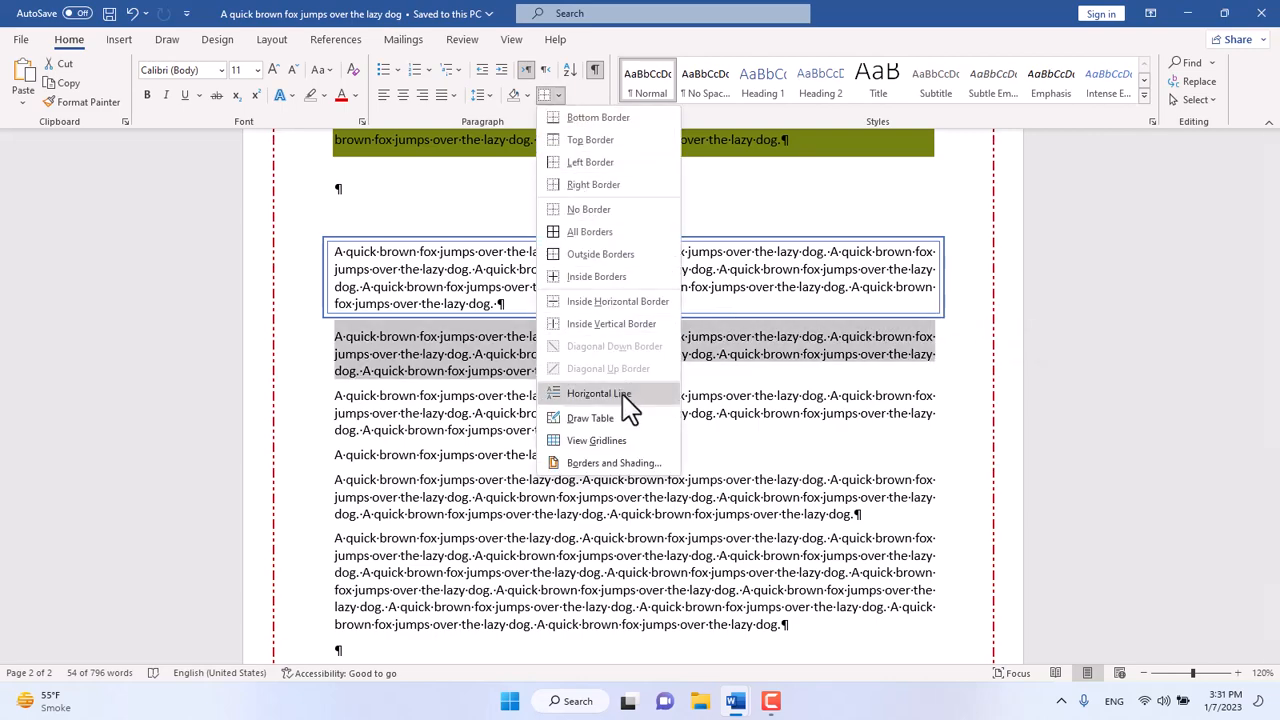
pyautogui.click(620, 464)
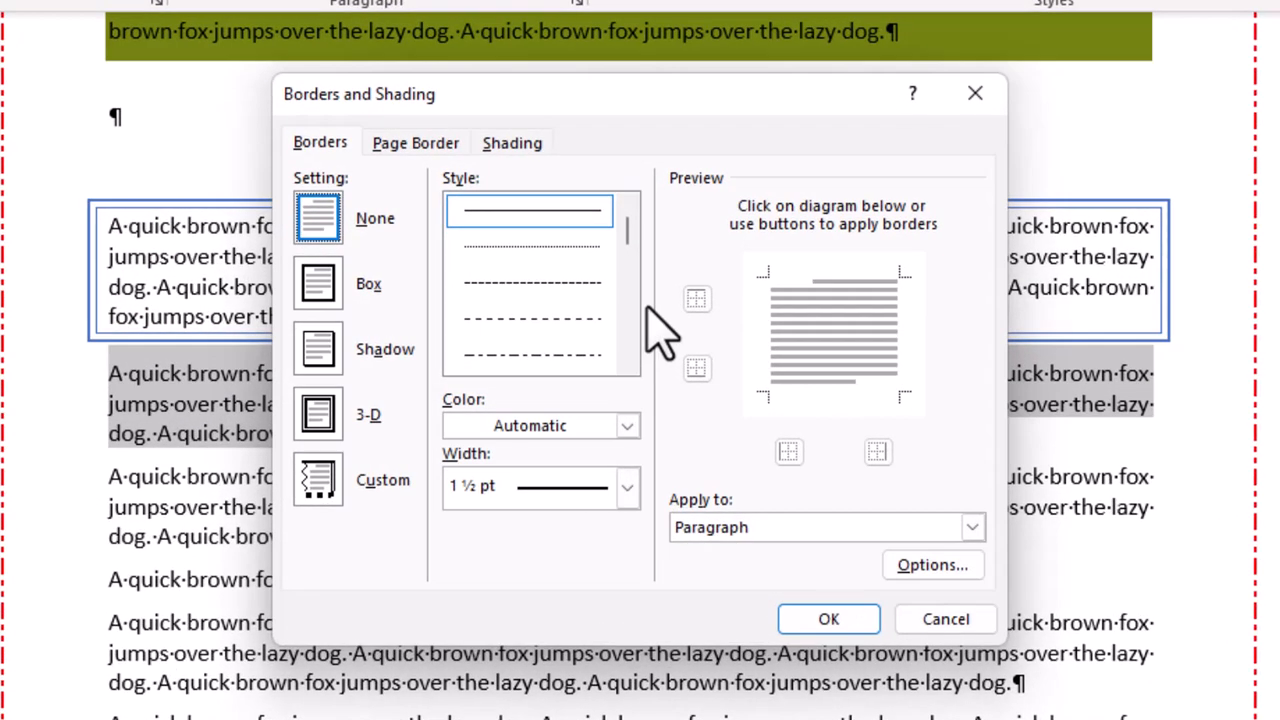
pyautogui.click(514, 150)
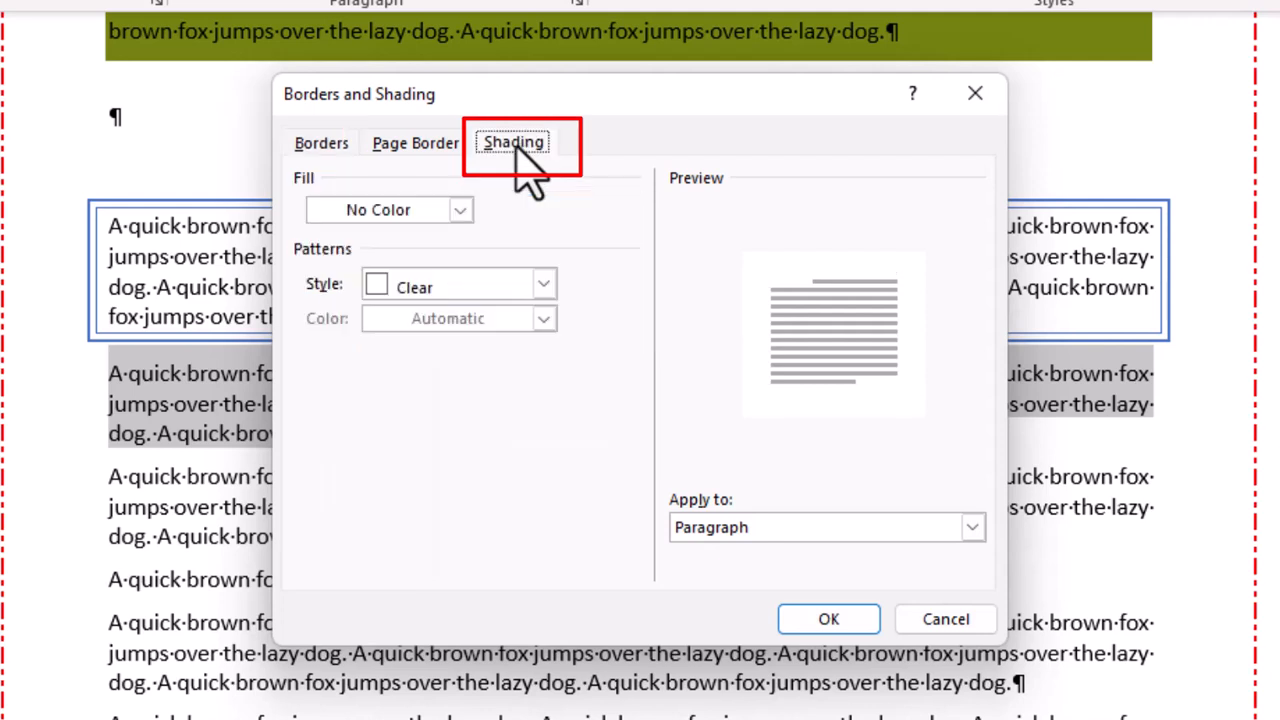
pyautogui.click(458, 213)
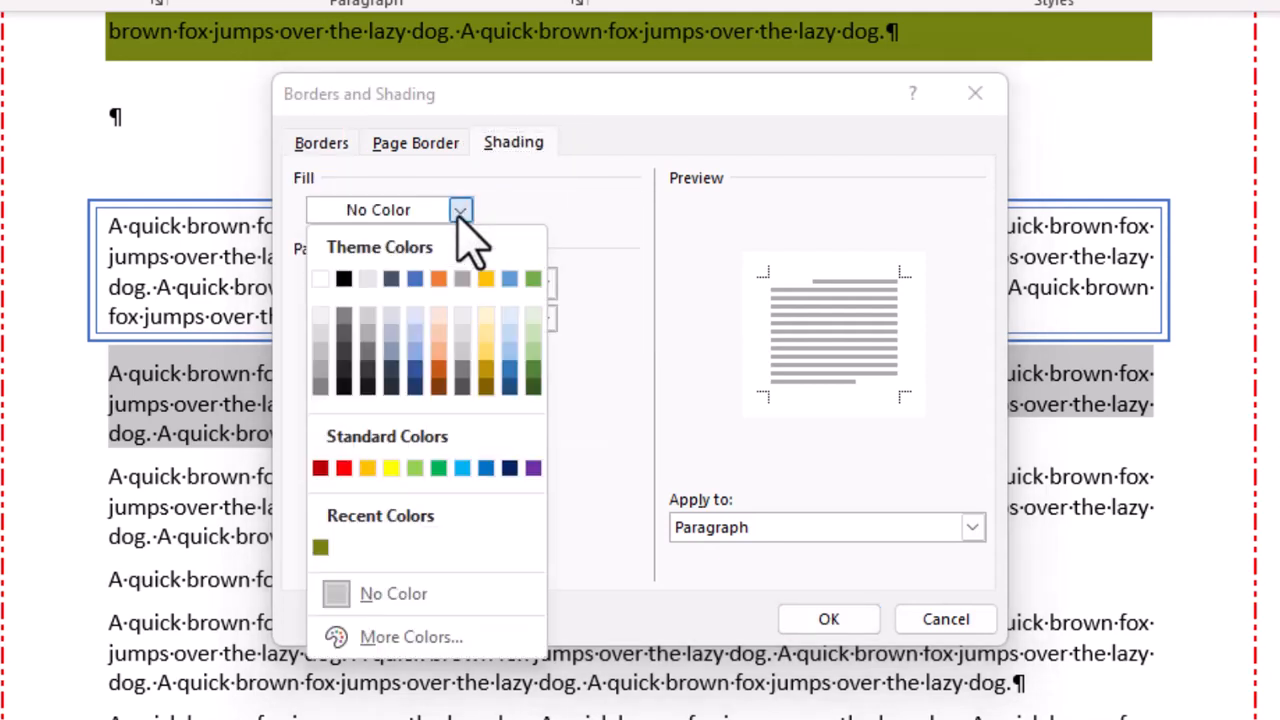
pyautogui.click(414, 355)
pyautogui.click(467, 289)
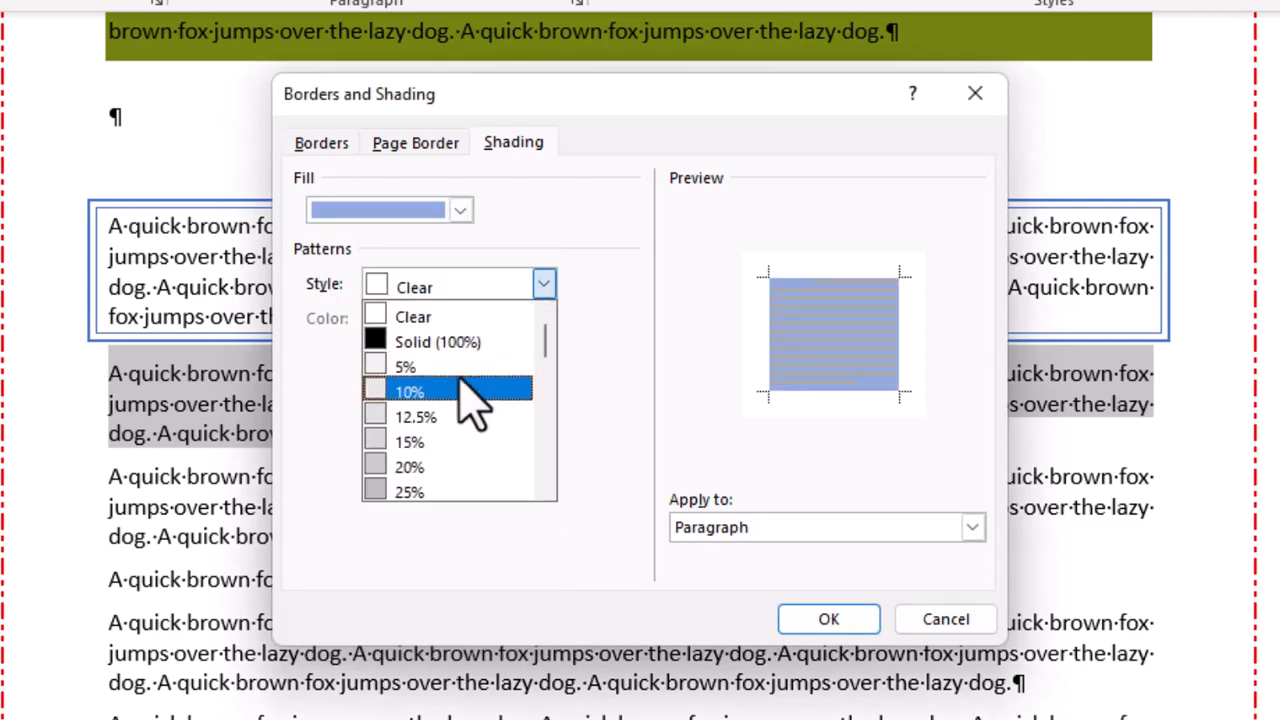
# - Shade the selected paragraph with a red fill and a 10% pattern style
pyautogui.click(460, 210)
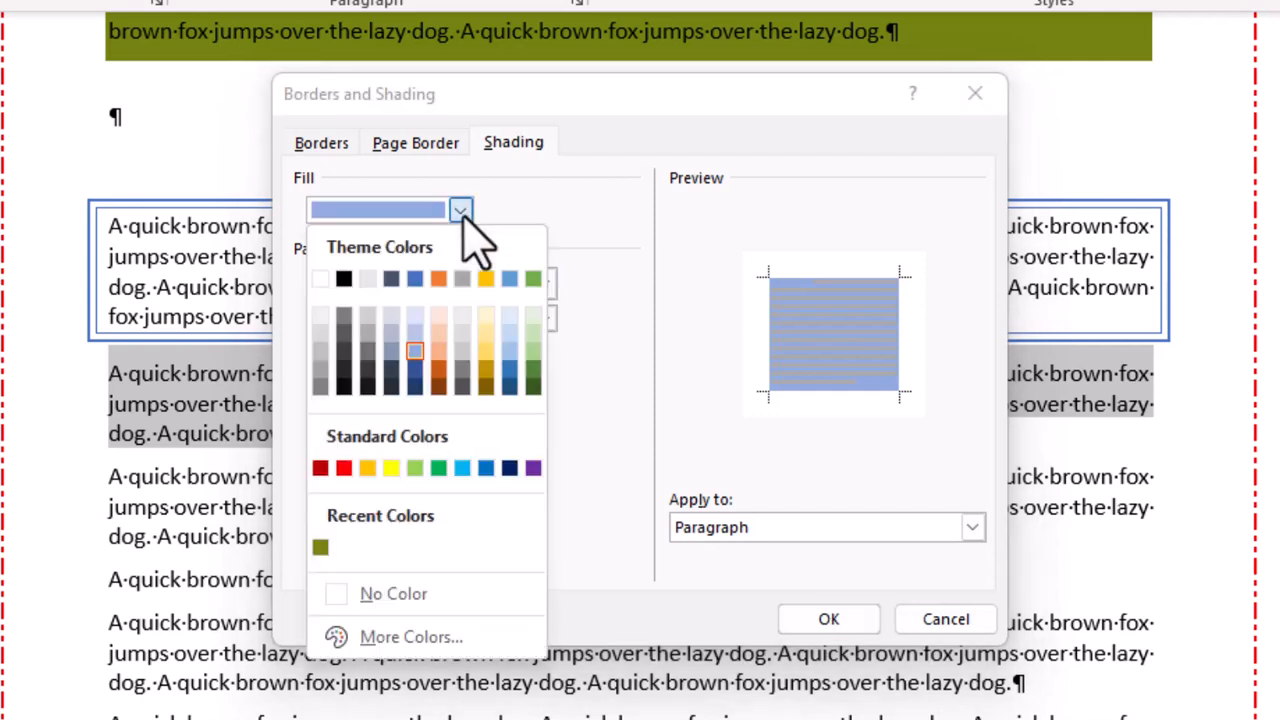
pyautogui.click(343, 468)
pyautogui.click(543, 286)
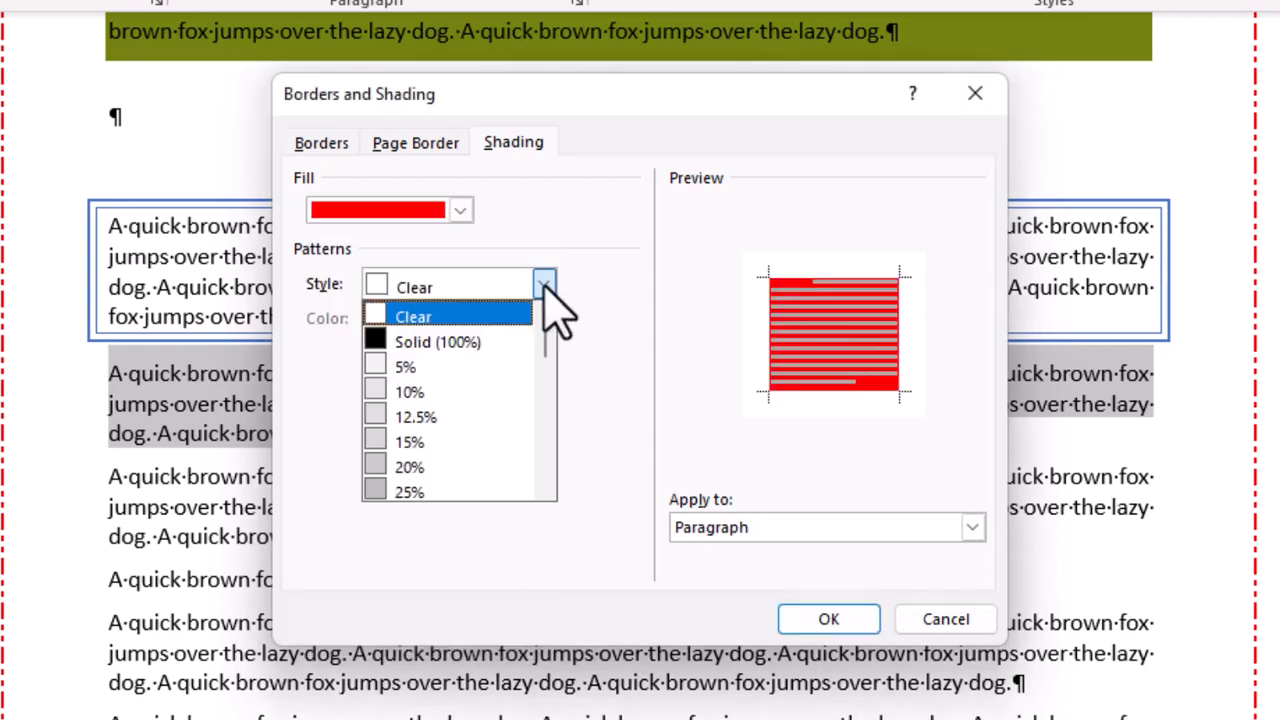
pyautogui.click(472, 391)
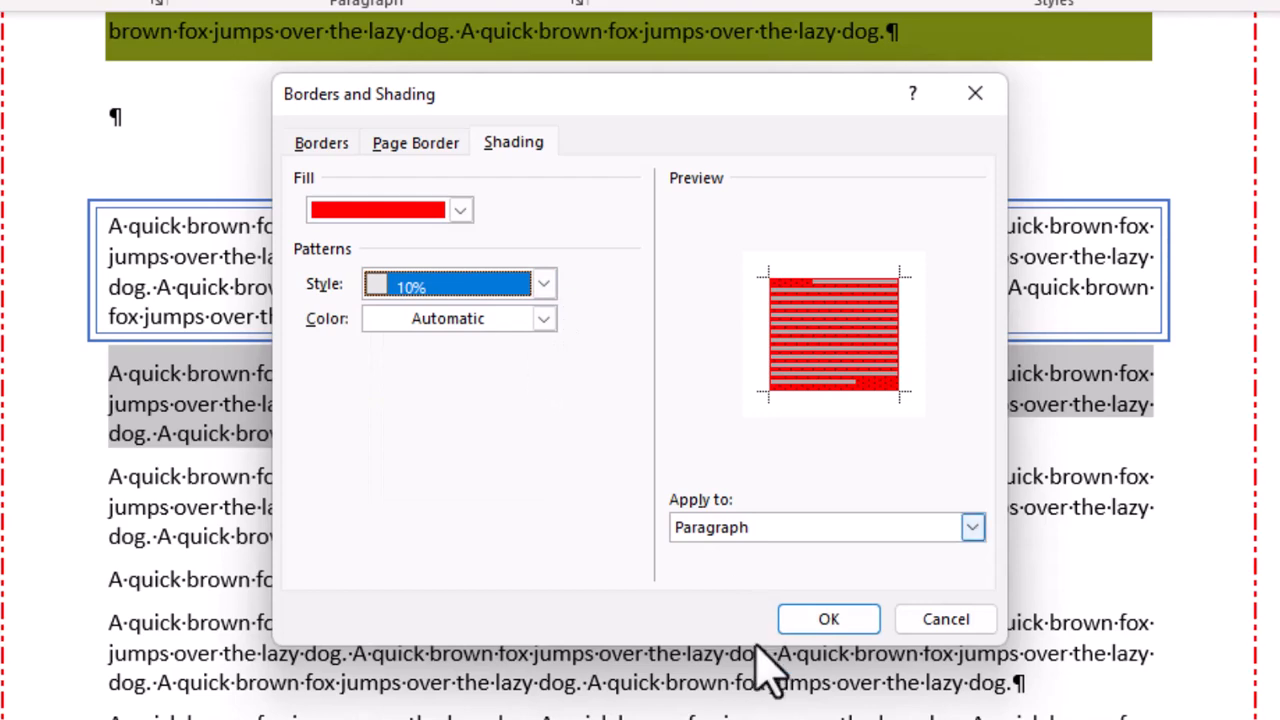
pyautogui.click(805, 624)
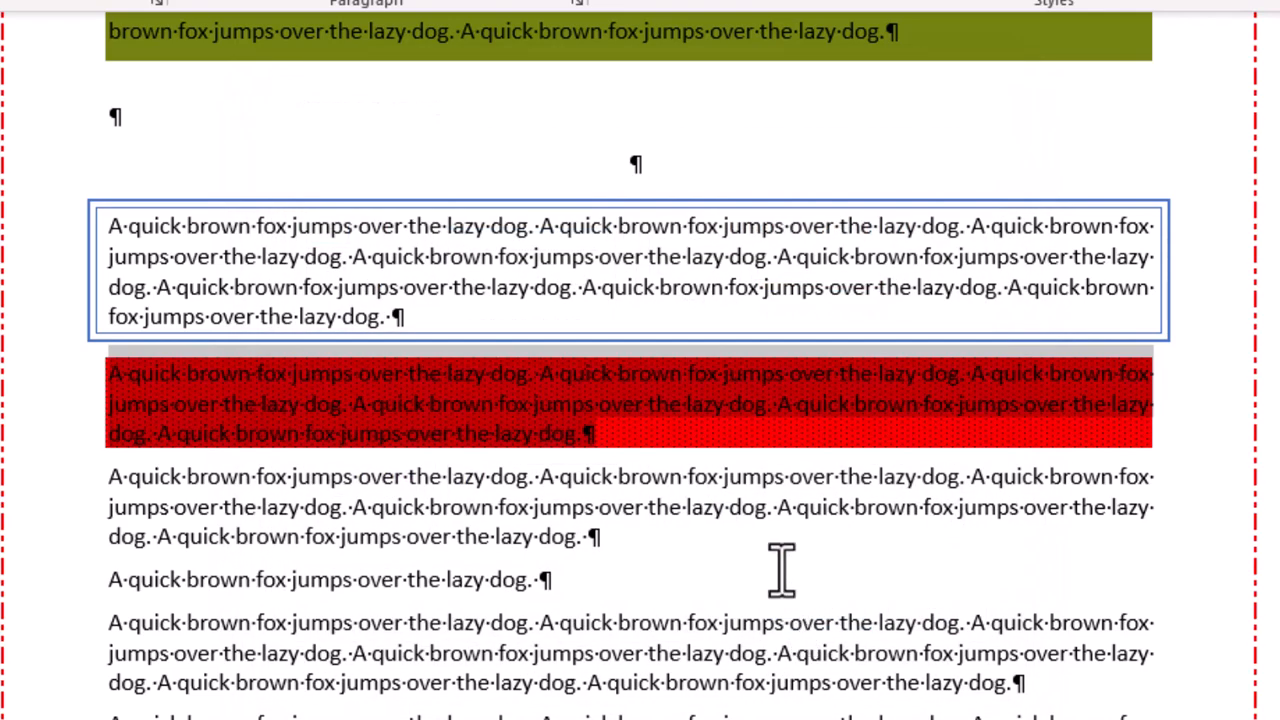
pyautogui.click(686, 432)
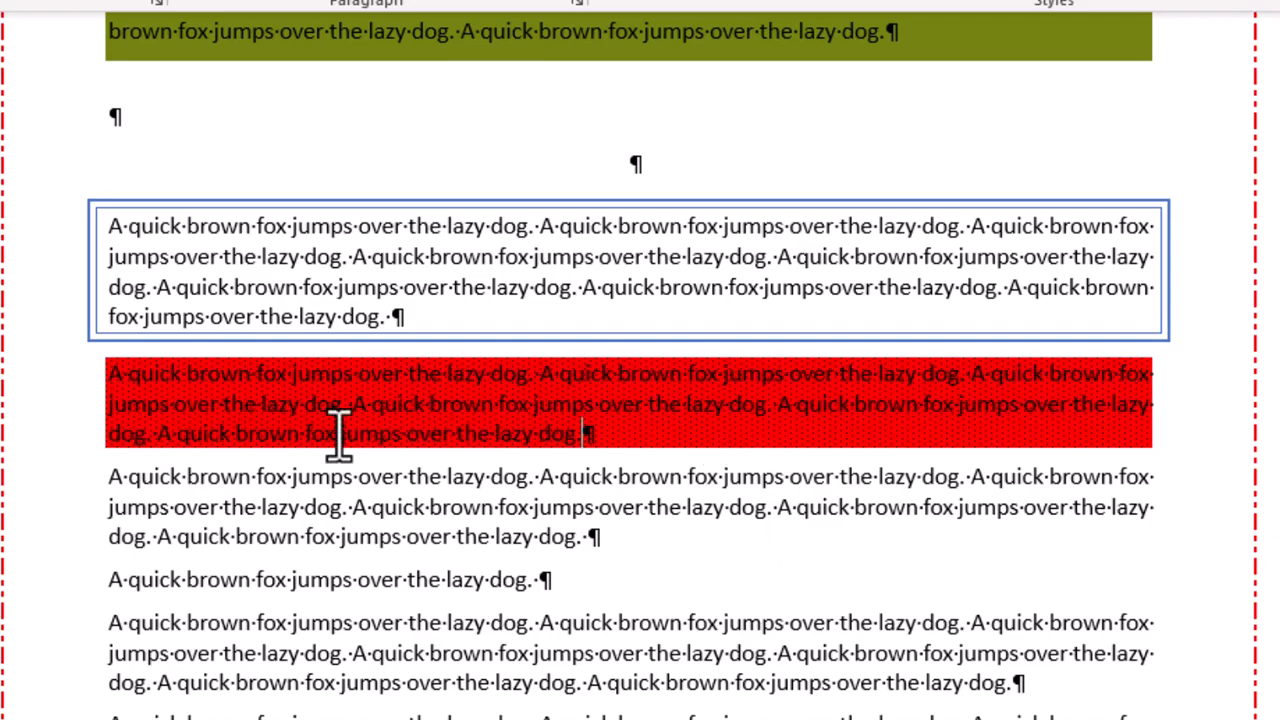
# - Select the red-shaded paragraph and give it a box border in the double wavy line style, coloured green
pyautogui.moveTo(115, 378); pyautogui.dragTo(474, 429)
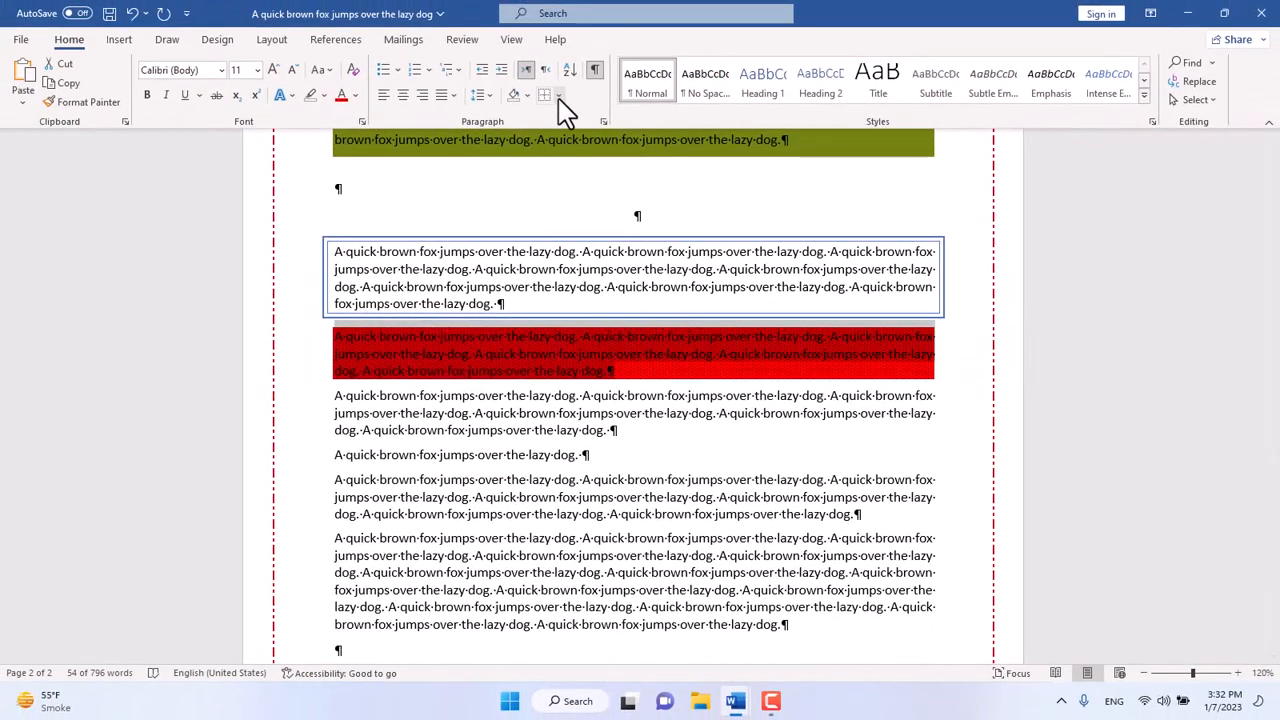
pyautogui.click(558, 95)
pyautogui.click(600, 465)
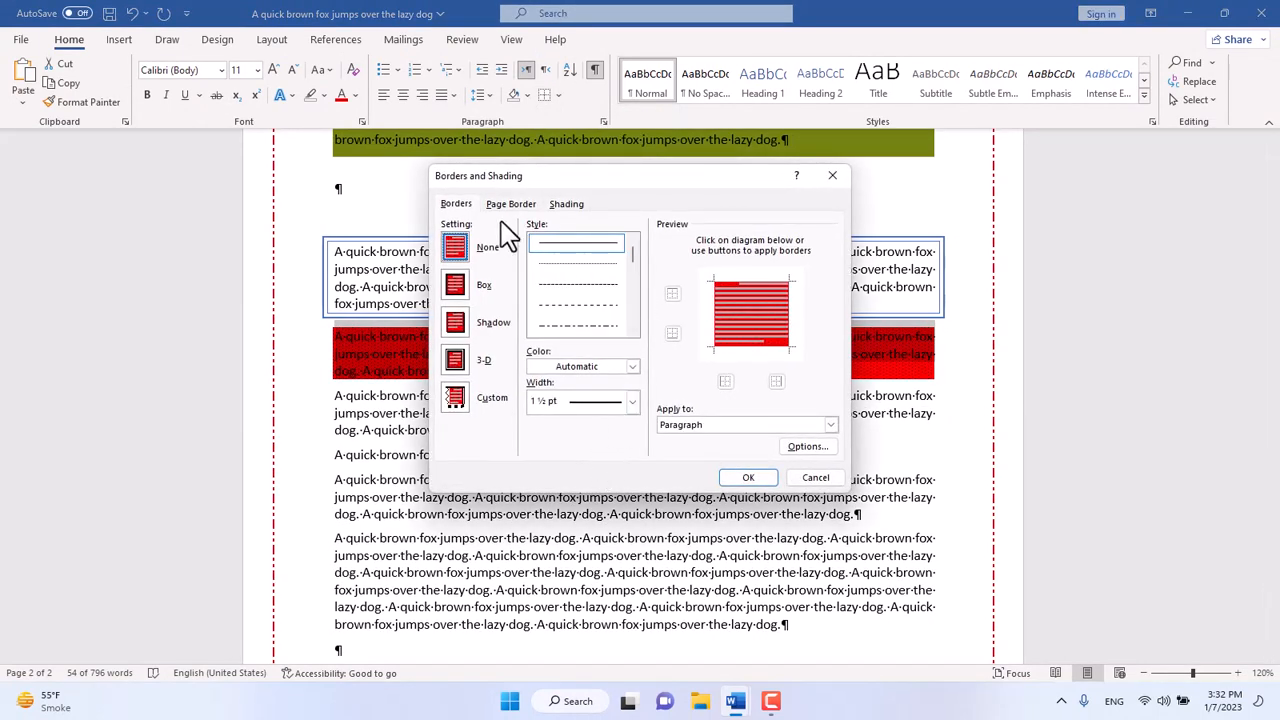
pyautogui.click(632, 331)
pyautogui.click(632, 331)
pyautogui.click(632, 331)
pyautogui.click(632, 331)
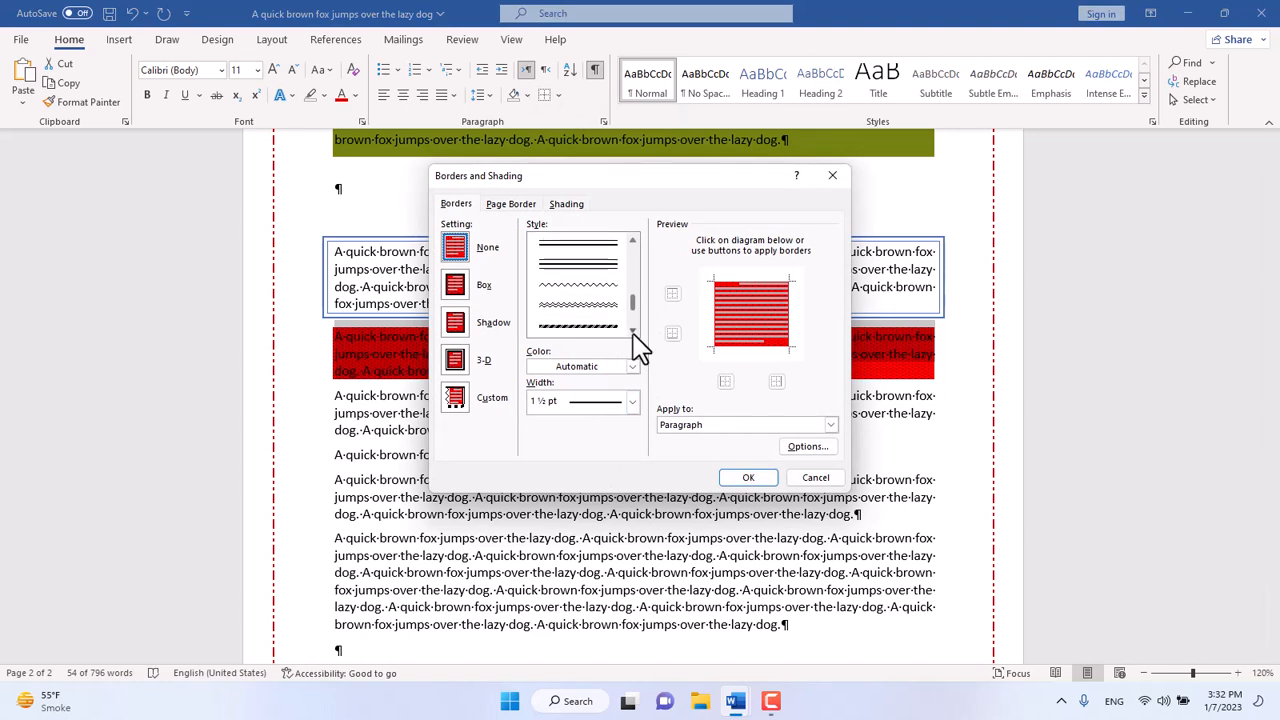
pyautogui.click(585, 315)
pyautogui.click(632, 367)
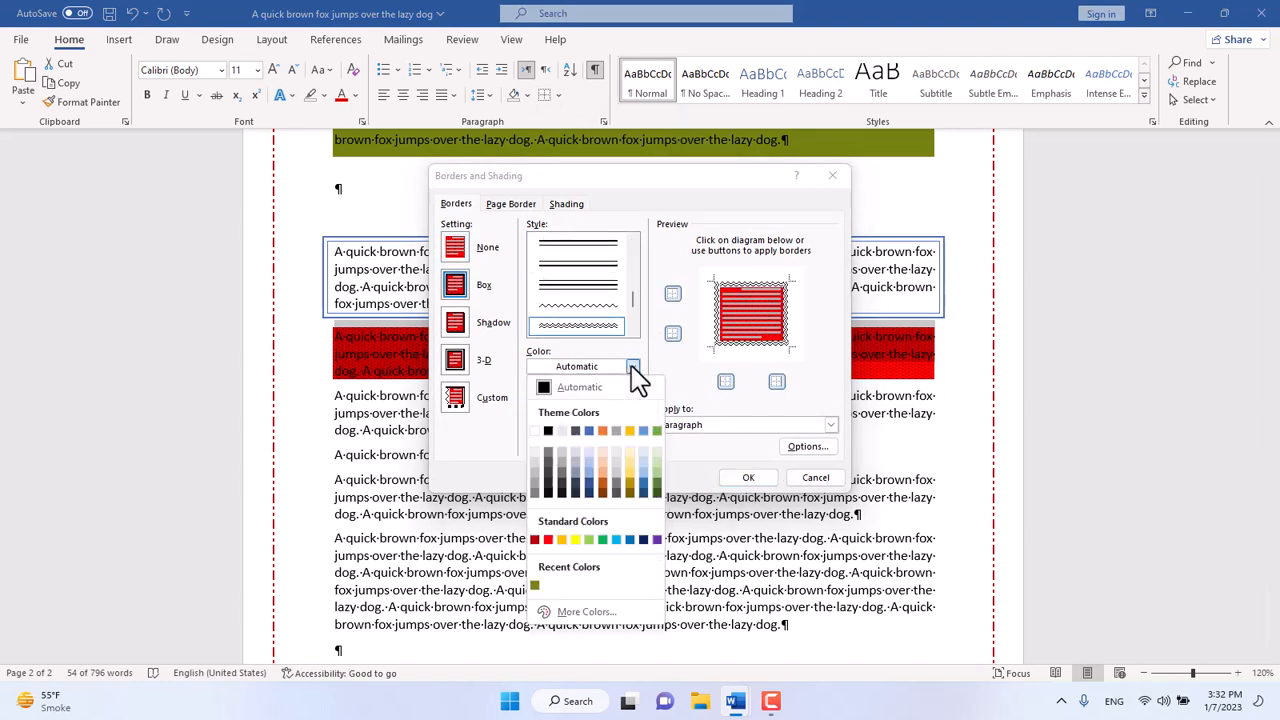
pyautogui.click(604, 539)
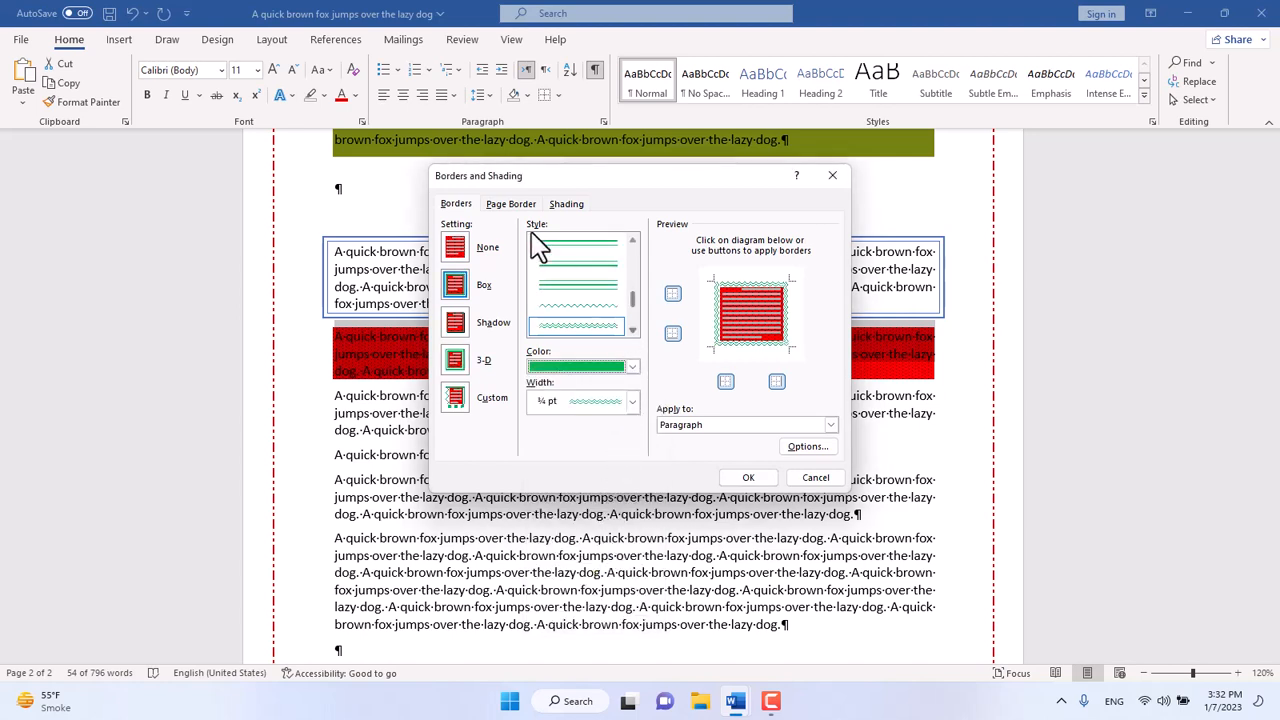
# - Set the red-shaded paragraph's pattern style to 80% and apply the border and shading settings
pyautogui.click(565, 205)
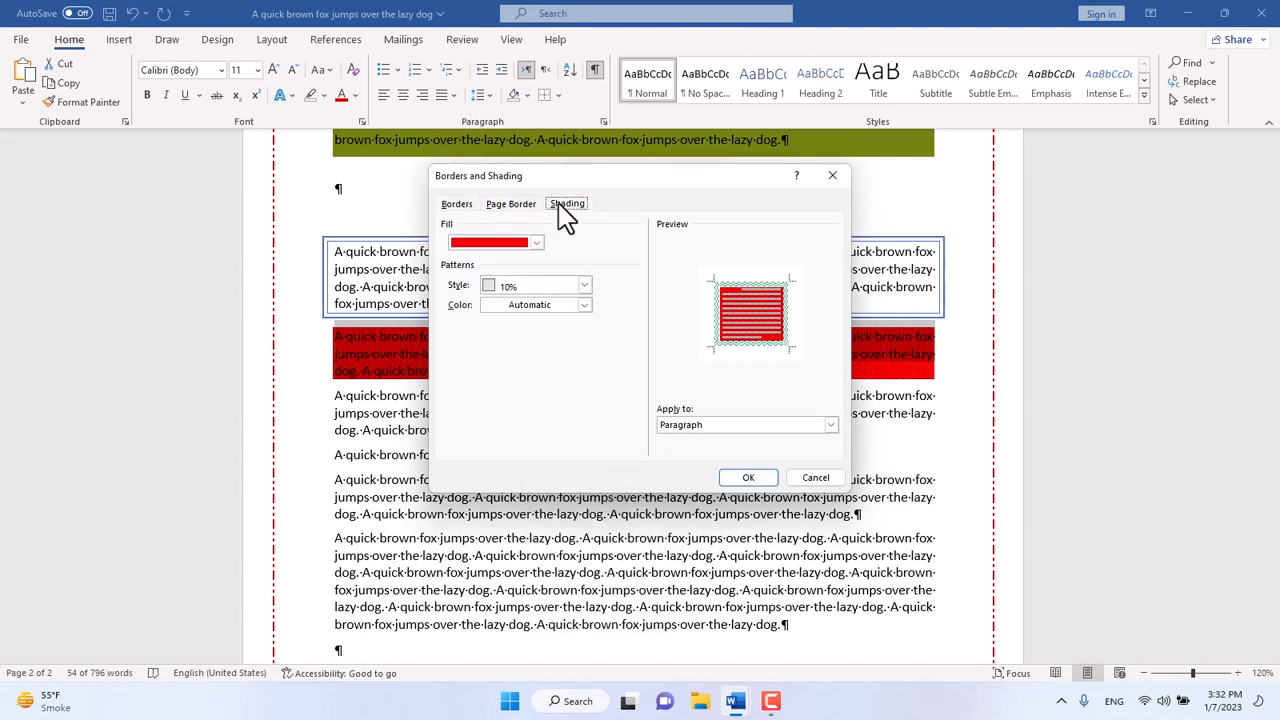
pyautogui.click(584, 287)
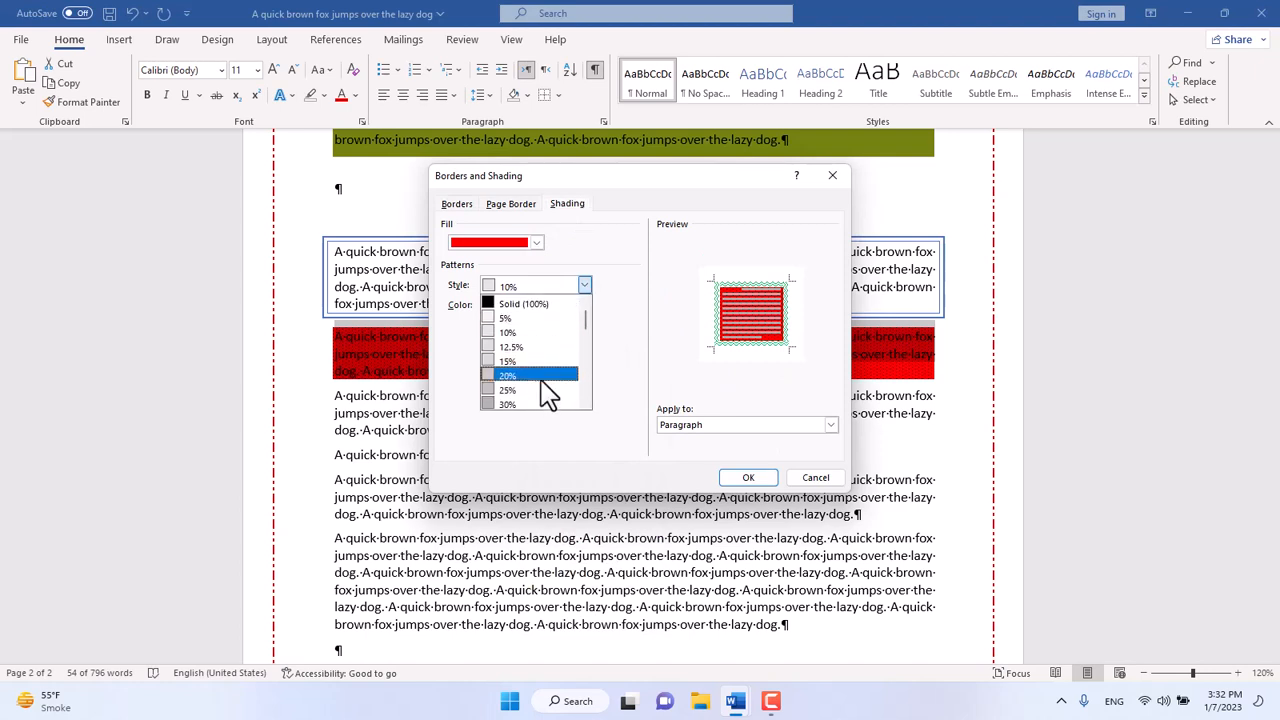
pyautogui.click(547, 376)
pyautogui.click(584, 287)
pyautogui.scroll(-3, 560, 366)
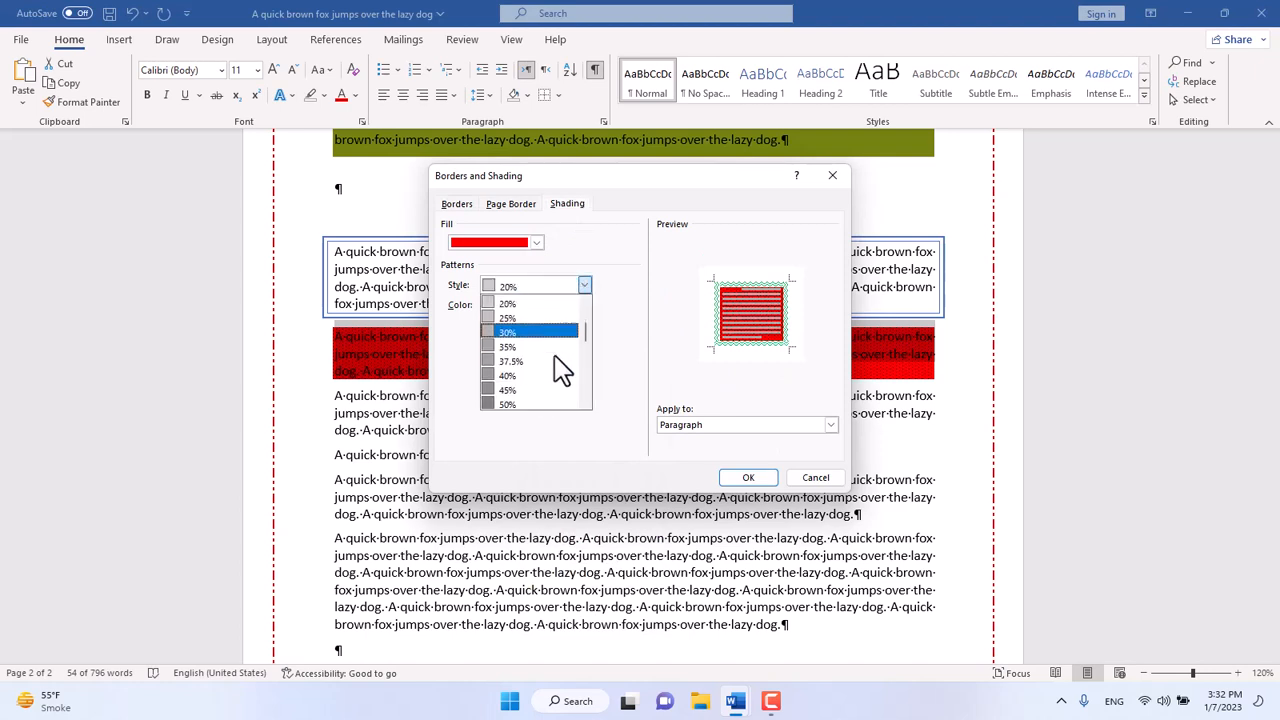
pyautogui.scroll(-2, 543, 390)
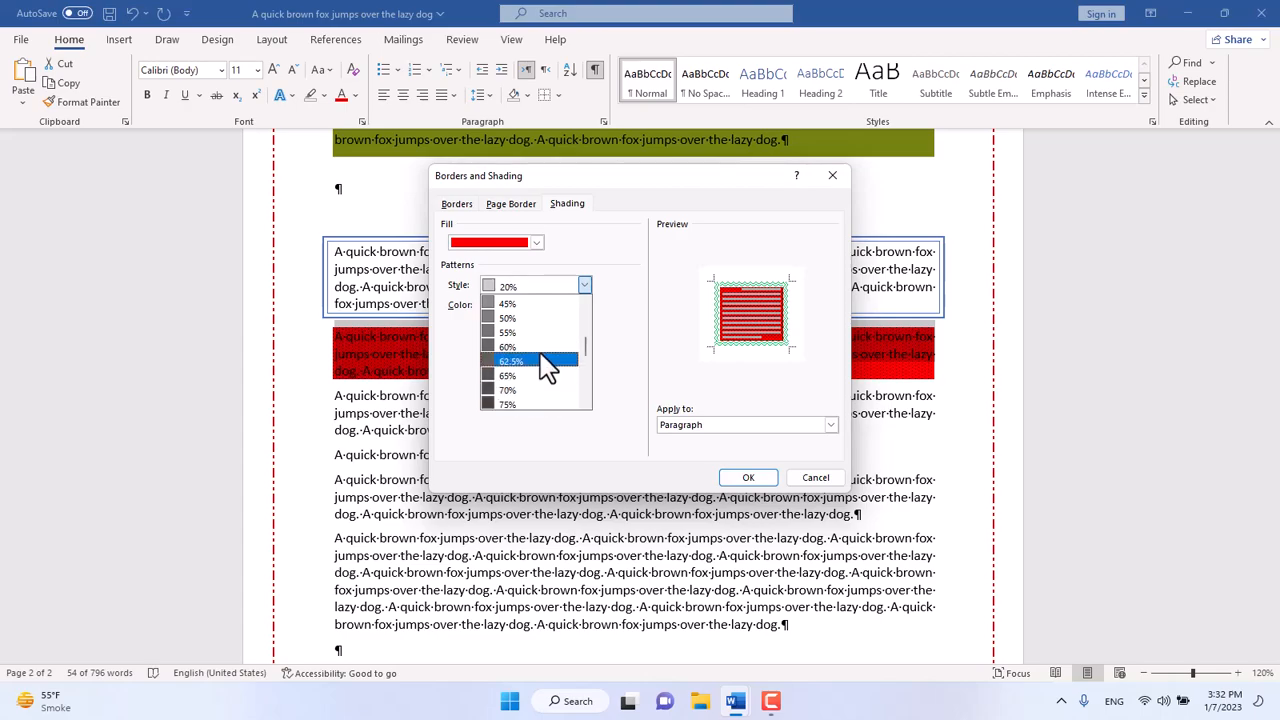
pyautogui.click(543, 376)
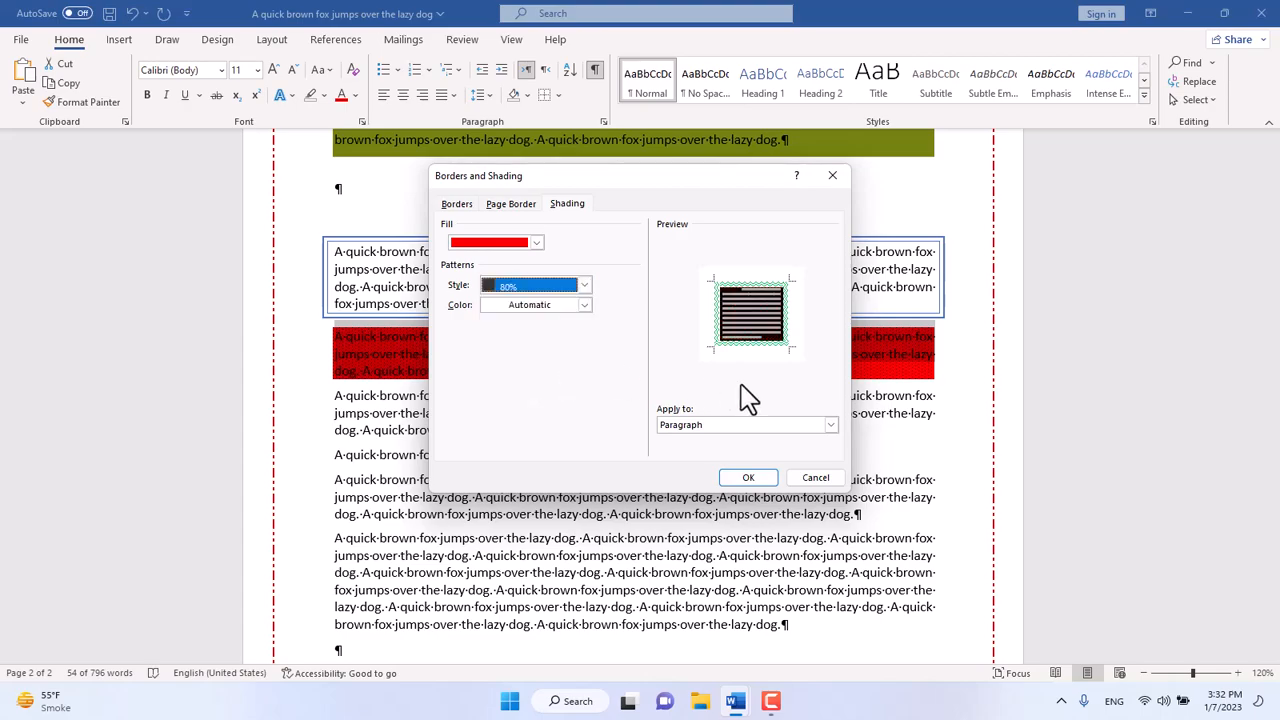
pyautogui.click(749, 479)
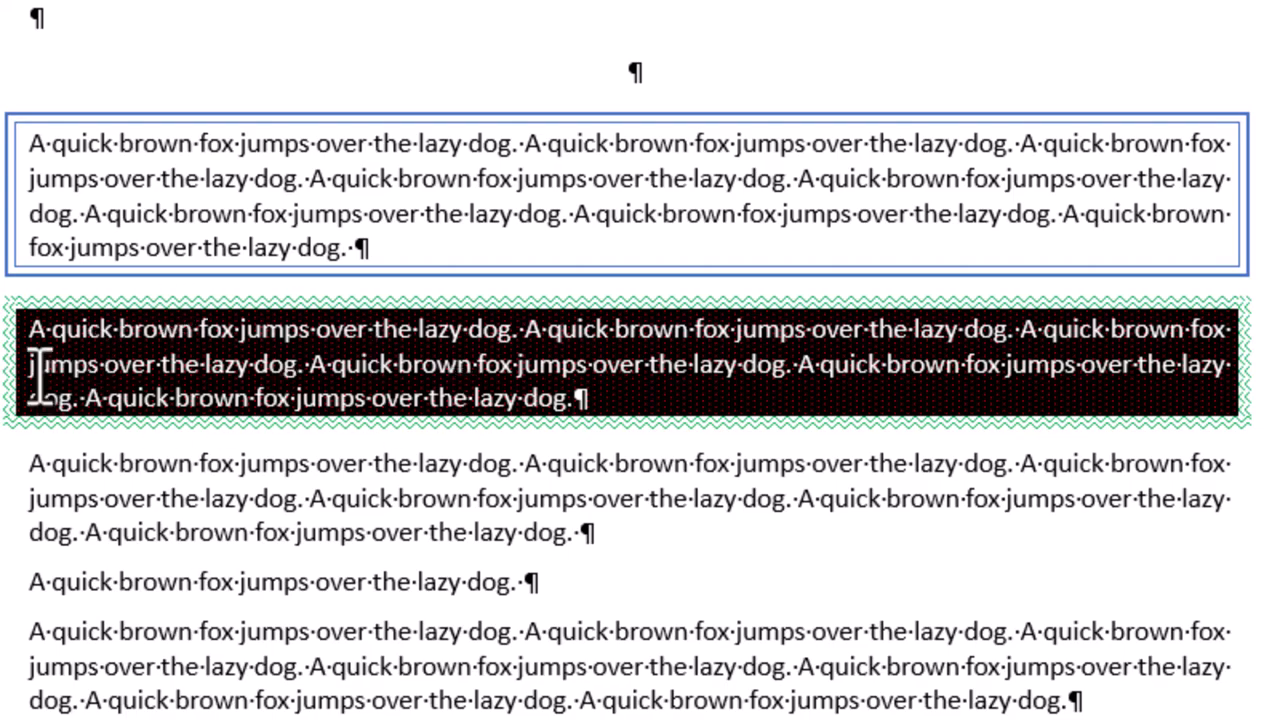
pyautogui.moveTo(34, 329)
pyautogui.mouseDown()
pyautogui.moveTo(183, 363)
pyautogui.moveTo(609, 409)
pyautogui.mouseUp()
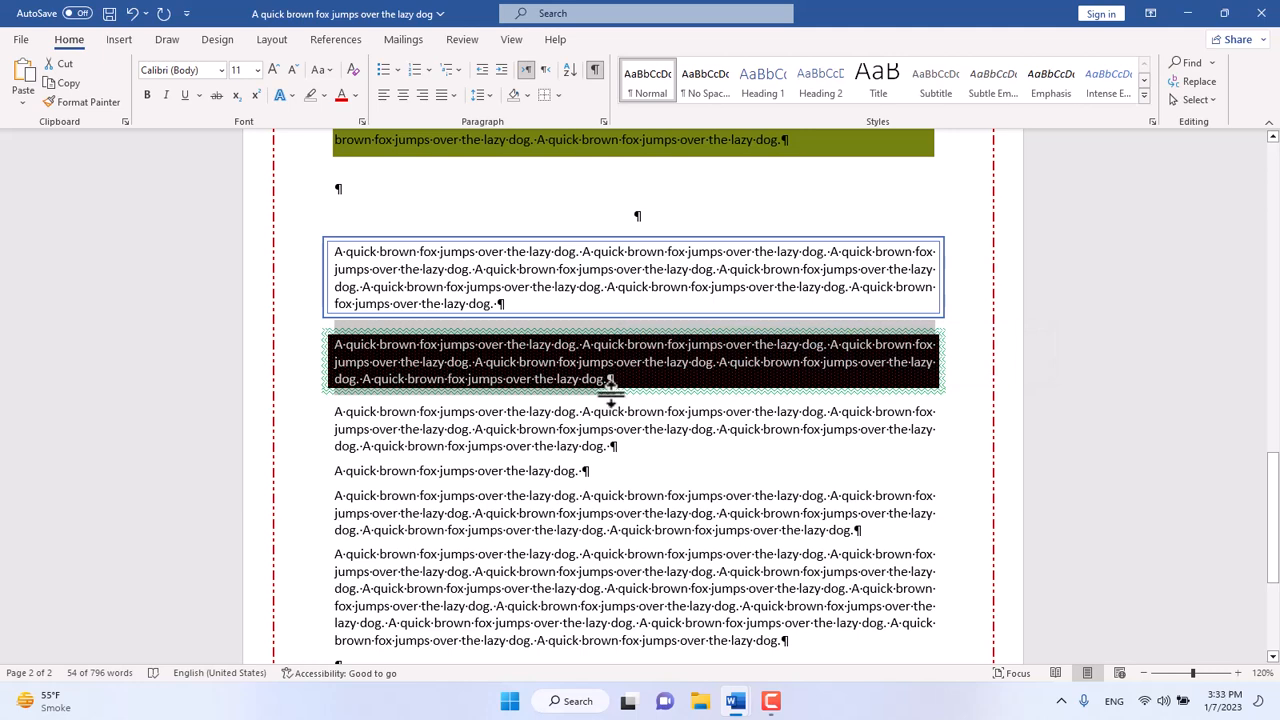
pyautogui.click(429, 429)
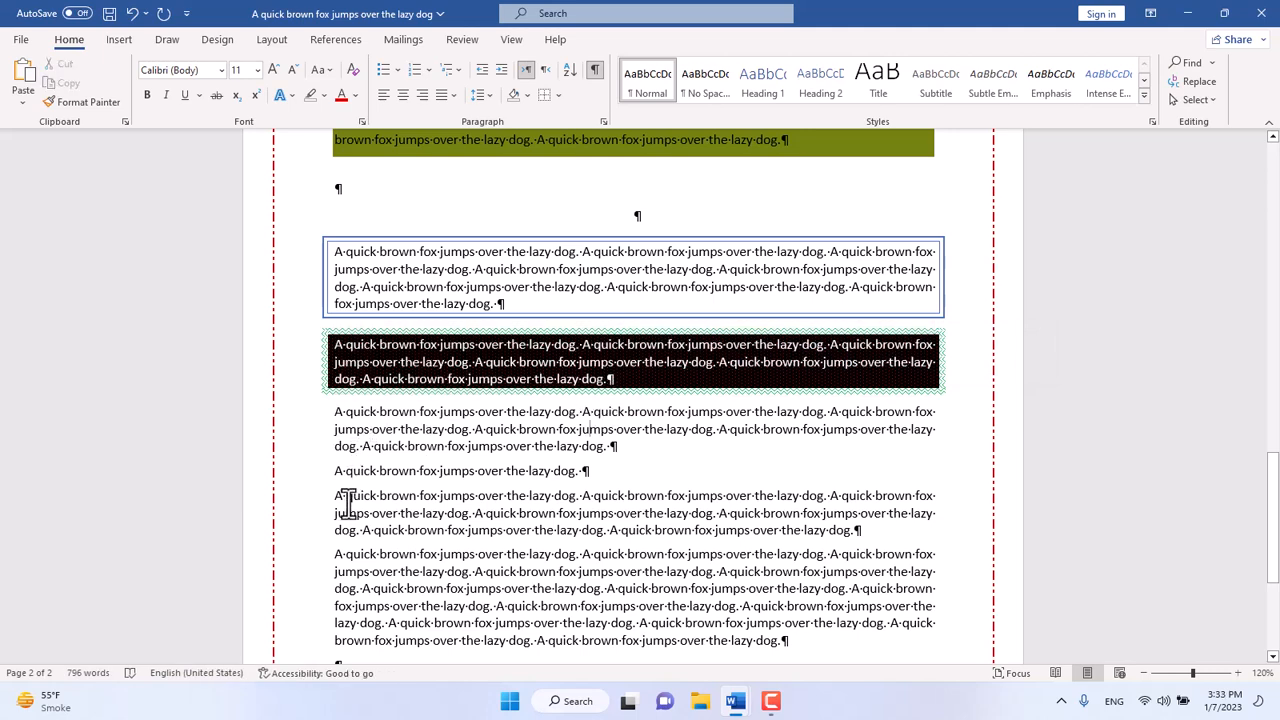
# - Select the three-line paragraph below the single-sentence line and give it a yellow 3 pt box border in the diagonal-striped style
pyautogui.moveTo(338, 495); pyautogui.dragTo(863, 531)
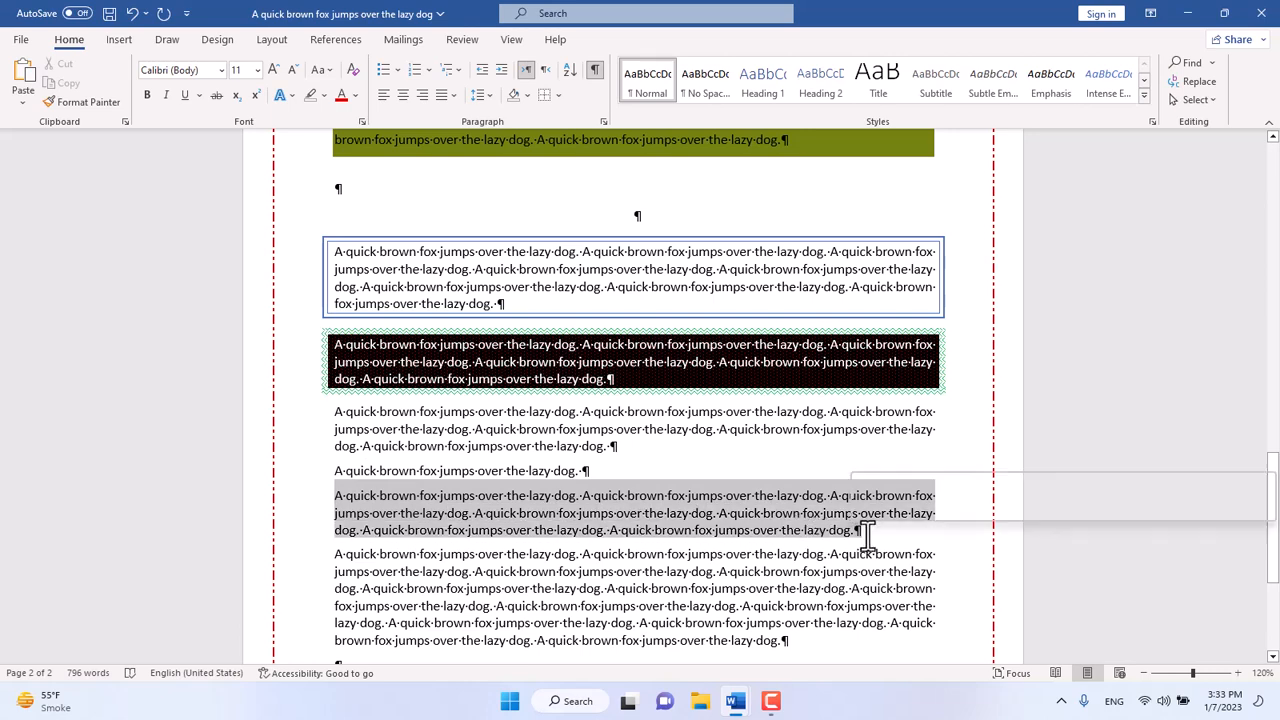
pyautogui.click(559, 95)
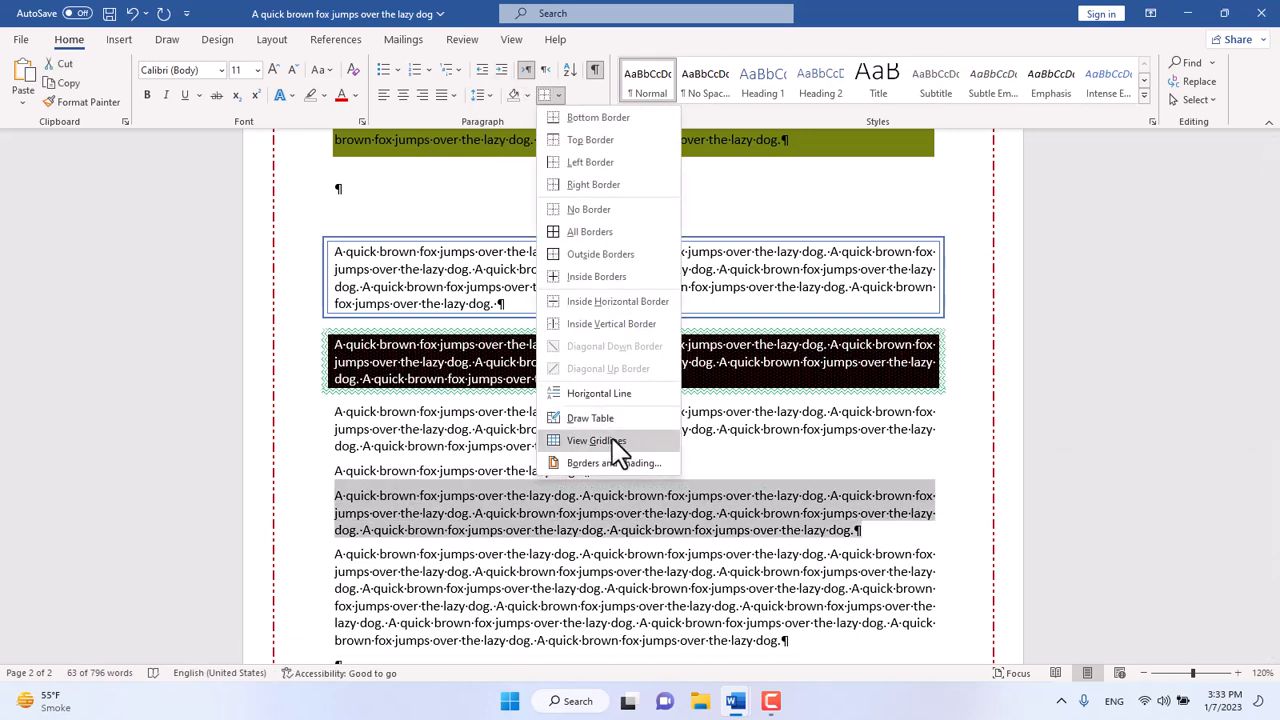
pyautogui.click(610, 465)
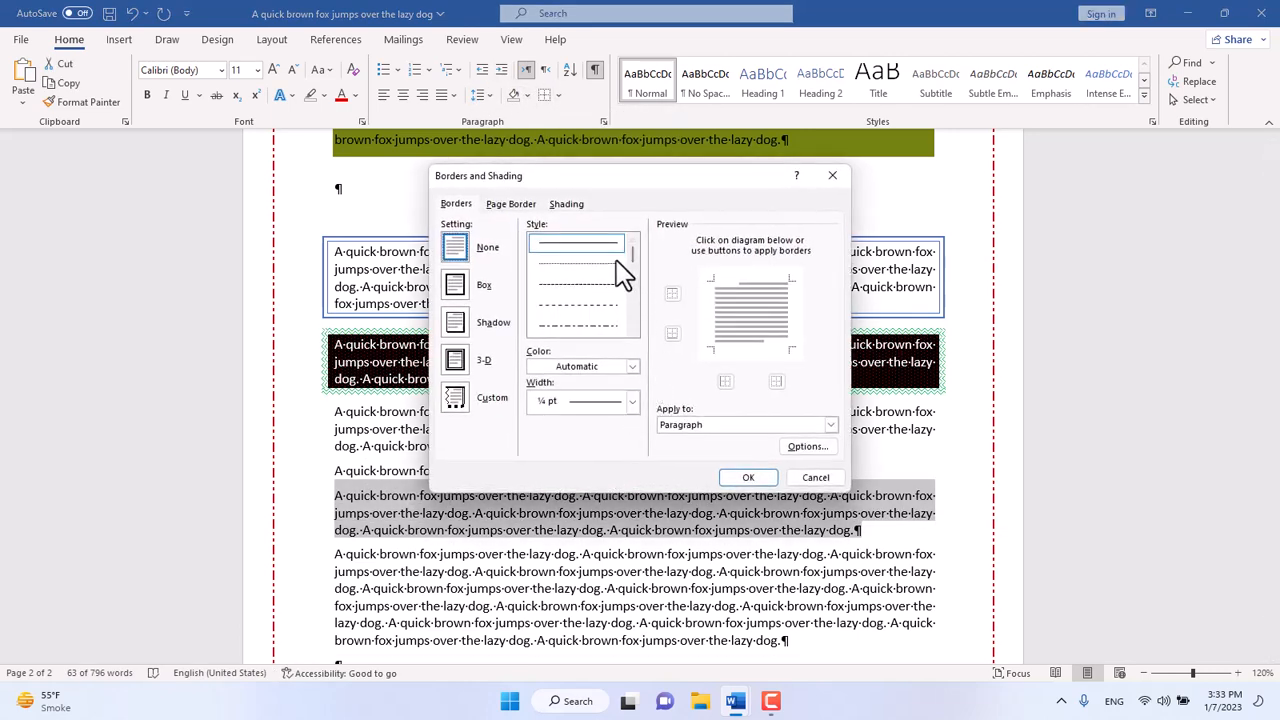
pyautogui.moveTo(637, 259); pyautogui.dragTo(632, 306)
pyautogui.click(594, 285)
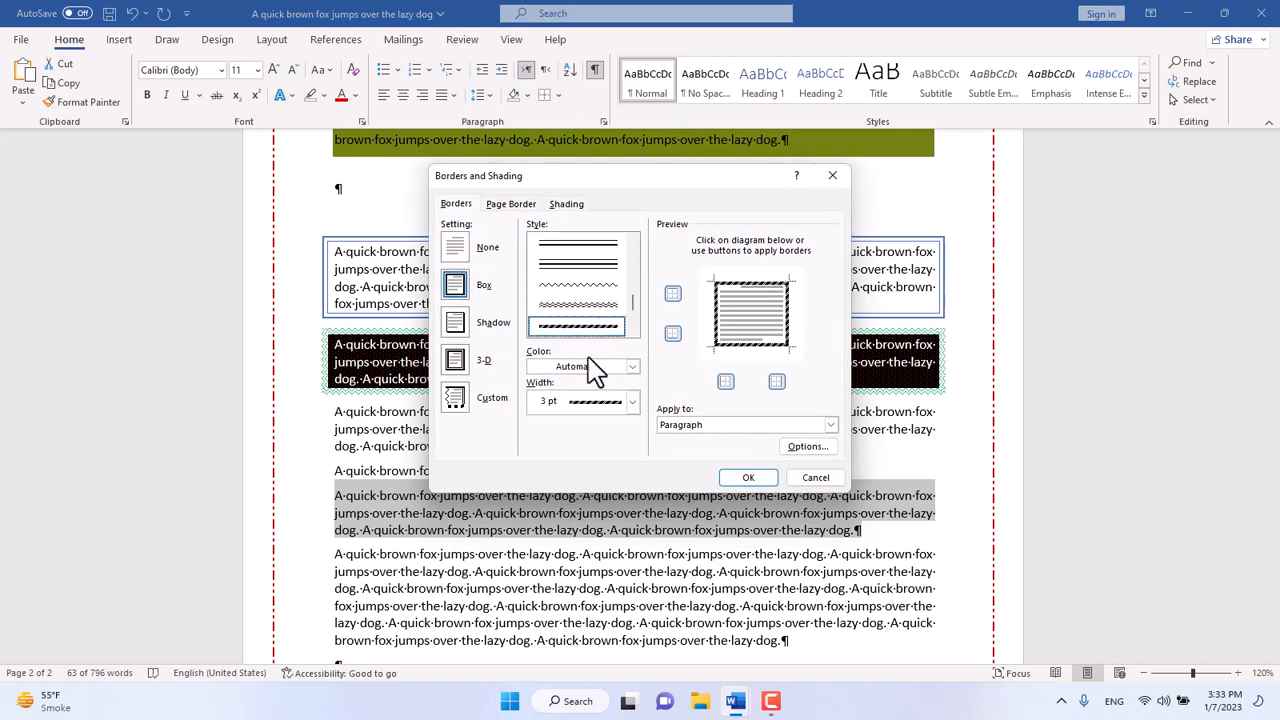
pyautogui.click(615, 368)
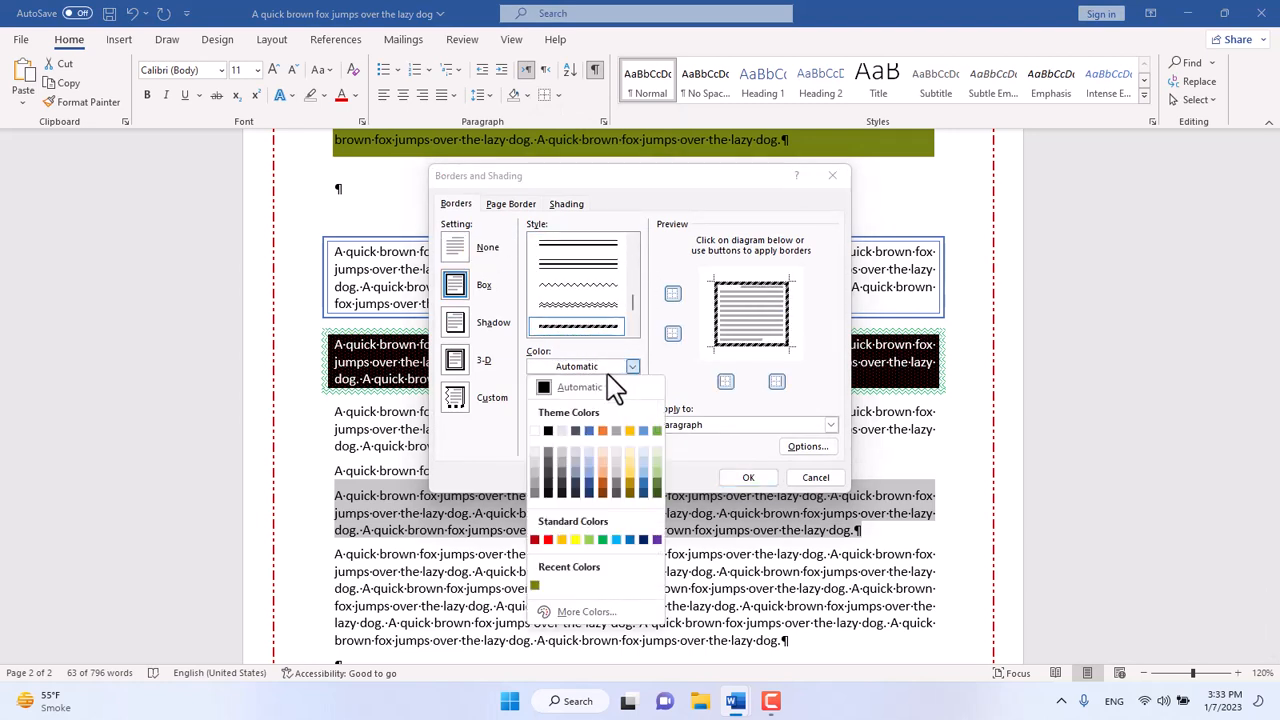
pyautogui.click(575, 540)
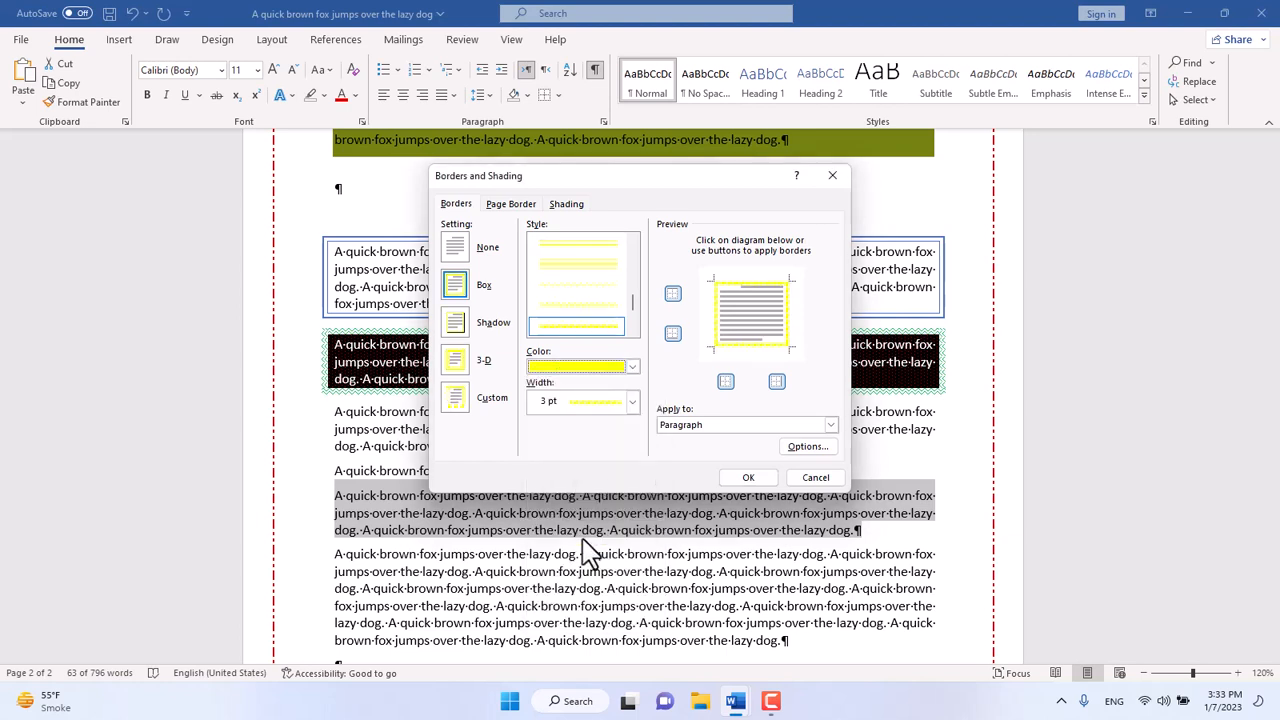
# - Choose a light green shading fill for the selected paragraph
pyautogui.click(567, 205)
pyautogui.click(517, 262)
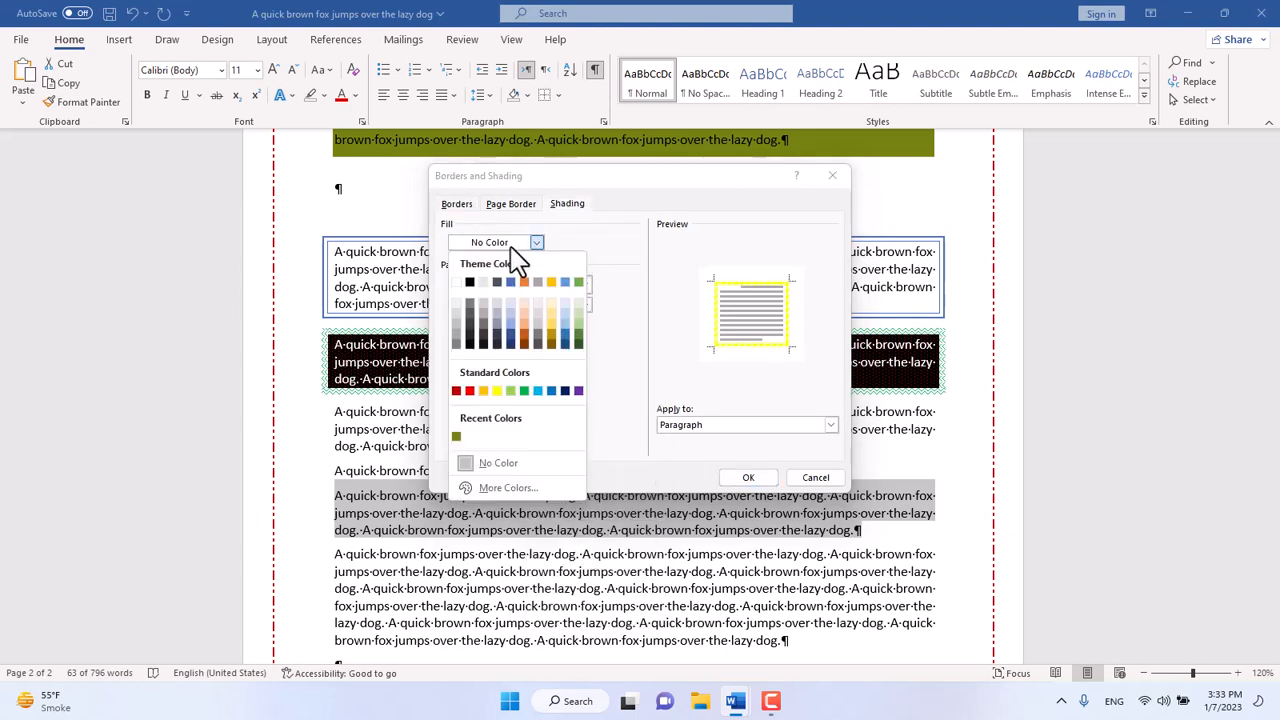
pyautogui.click(578, 304)
# - Set the shading pattern style to Dk Dwn Diagonal, keep it applied to the paragraph, and apply the border and shading settings
pyautogui.click(585, 289)
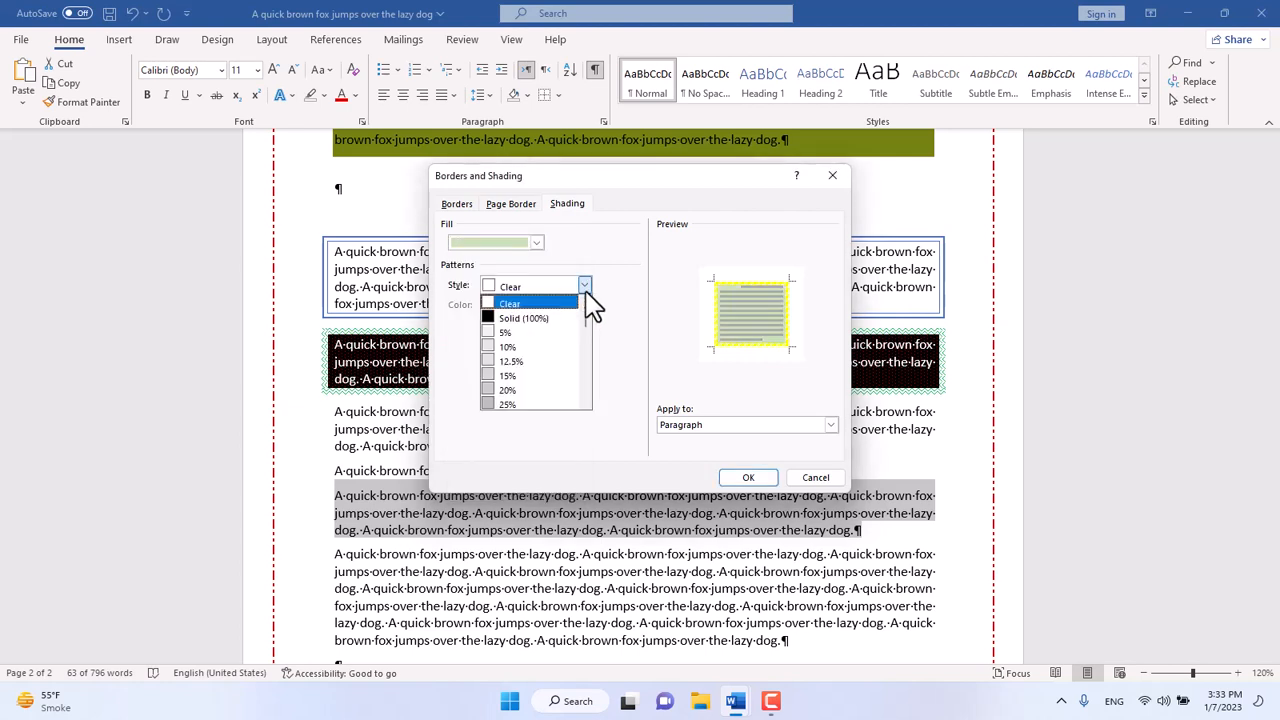
pyautogui.scroll(-4, 574, 350)
pyautogui.scroll(-4, 563, 340)
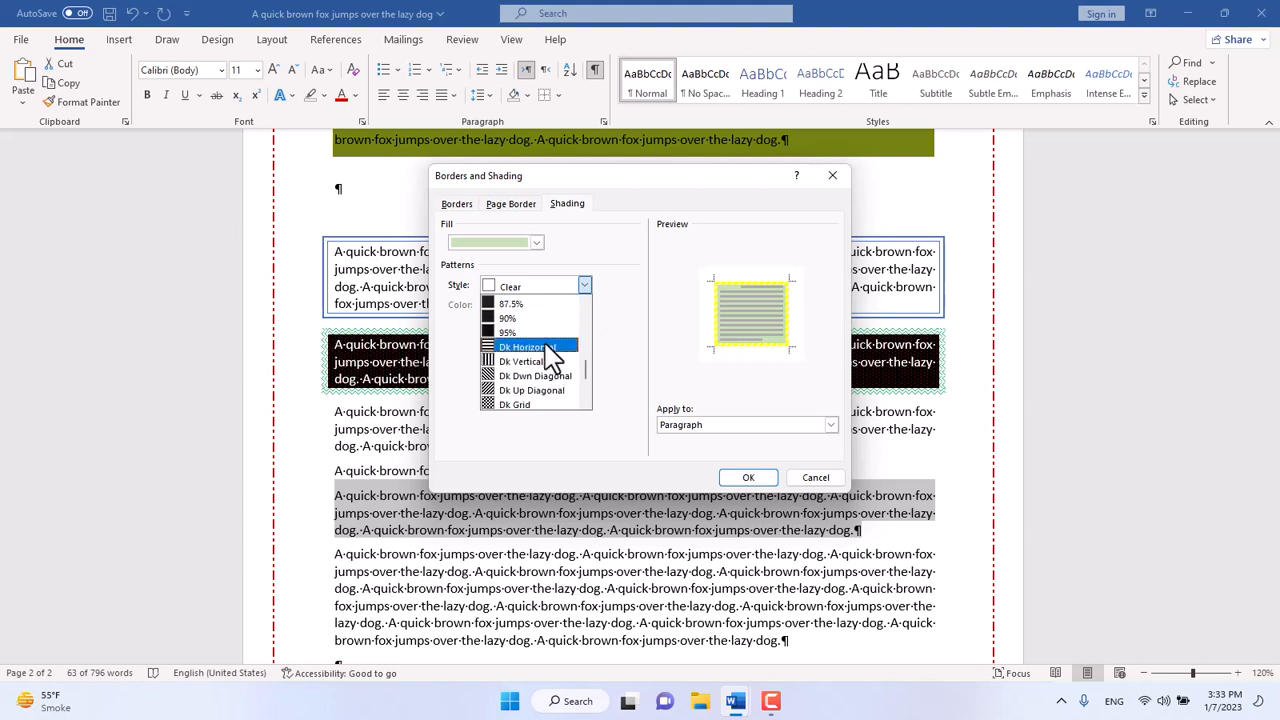
pyautogui.scroll(-1, 545, 355)
pyautogui.scroll(-4, 538, 330)
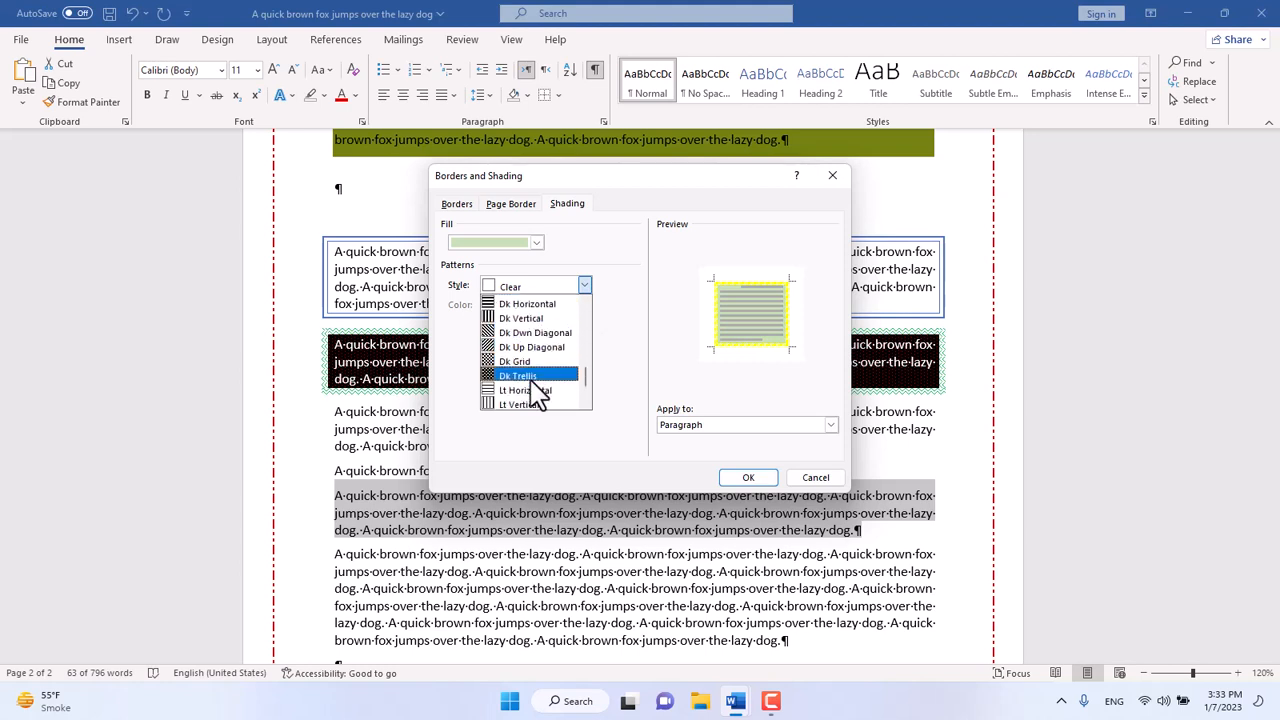
pyautogui.scroll(-1, 519, 345)
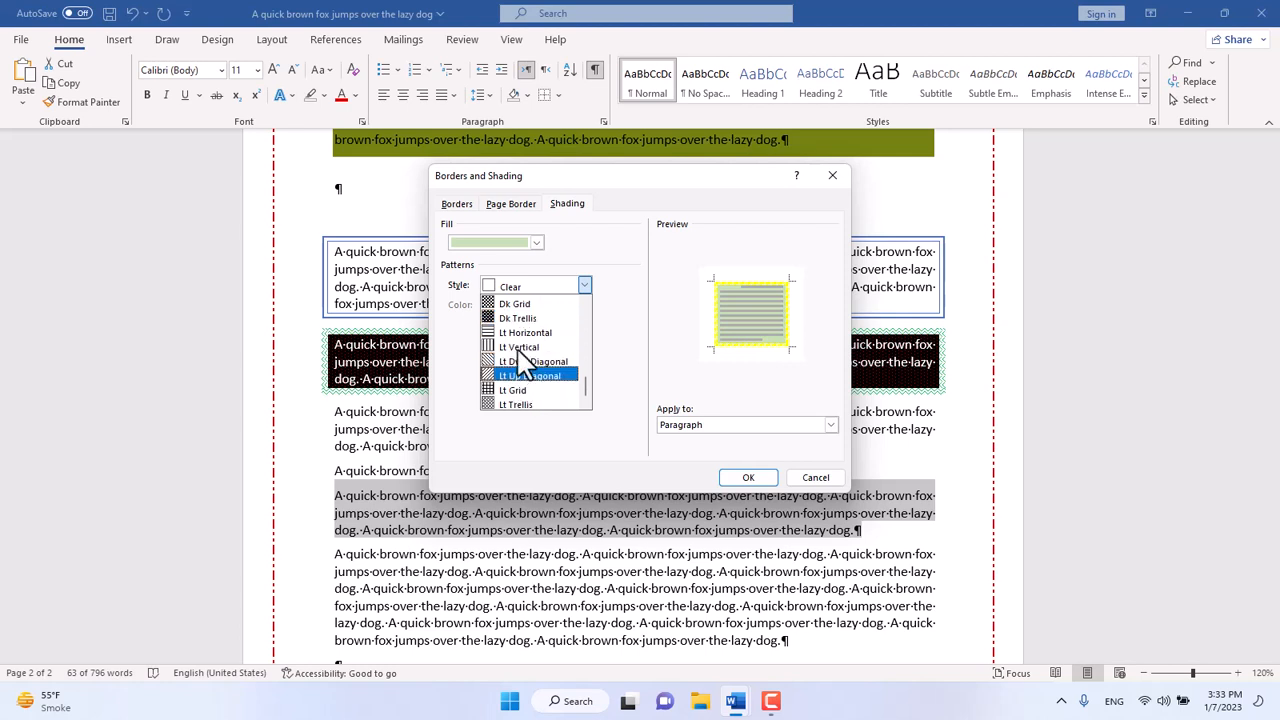
pyautogui.scroll(2, 525, 386)
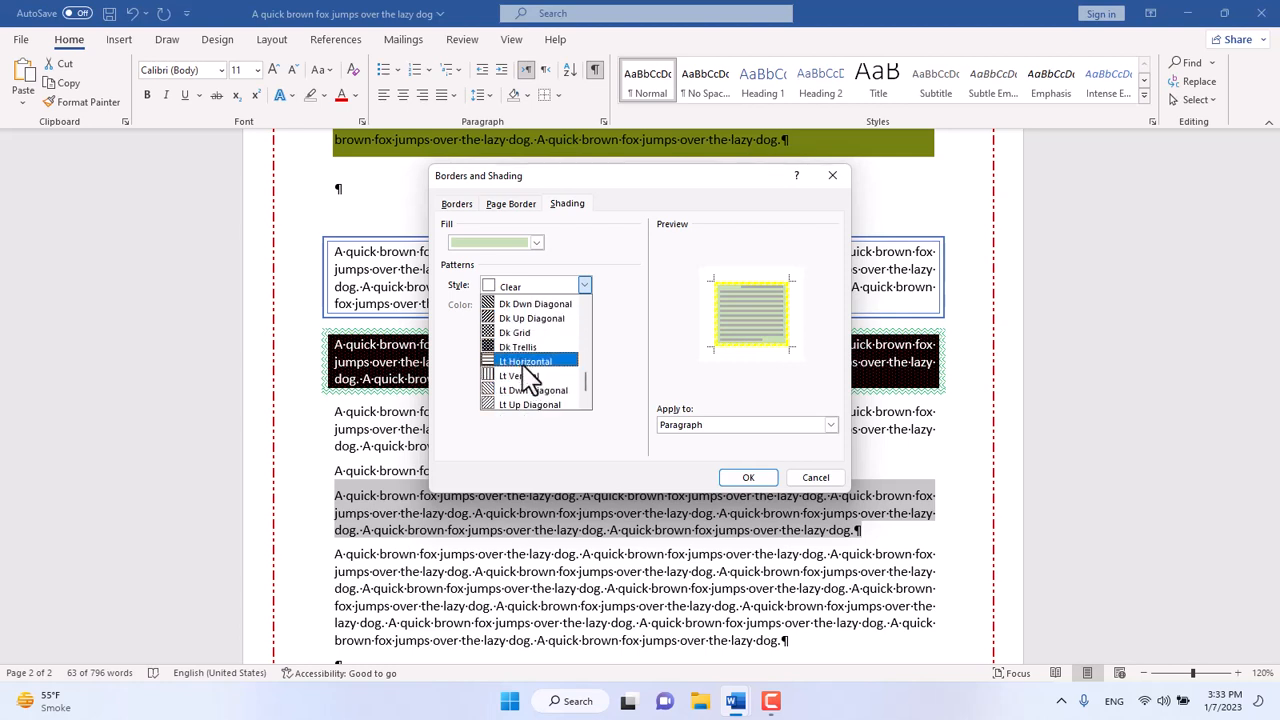
pyautogui.scroll(1, 528, 335)
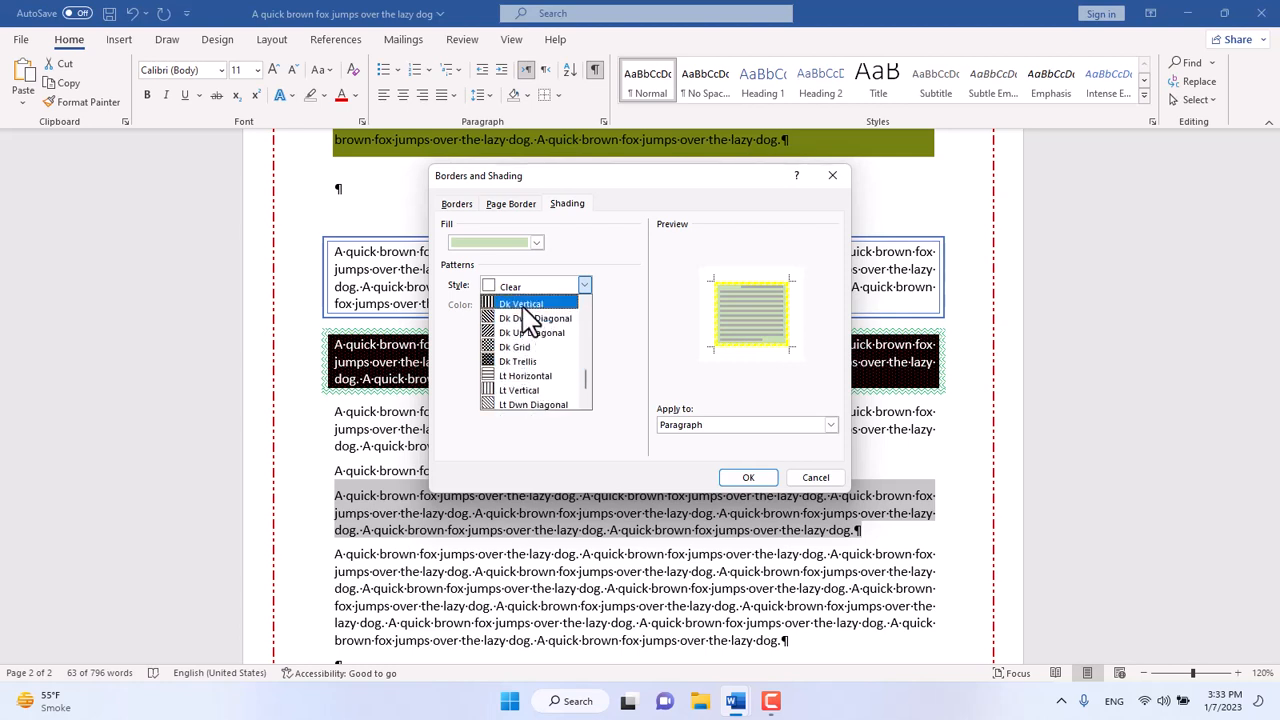
pyautogui.click(529, 320)
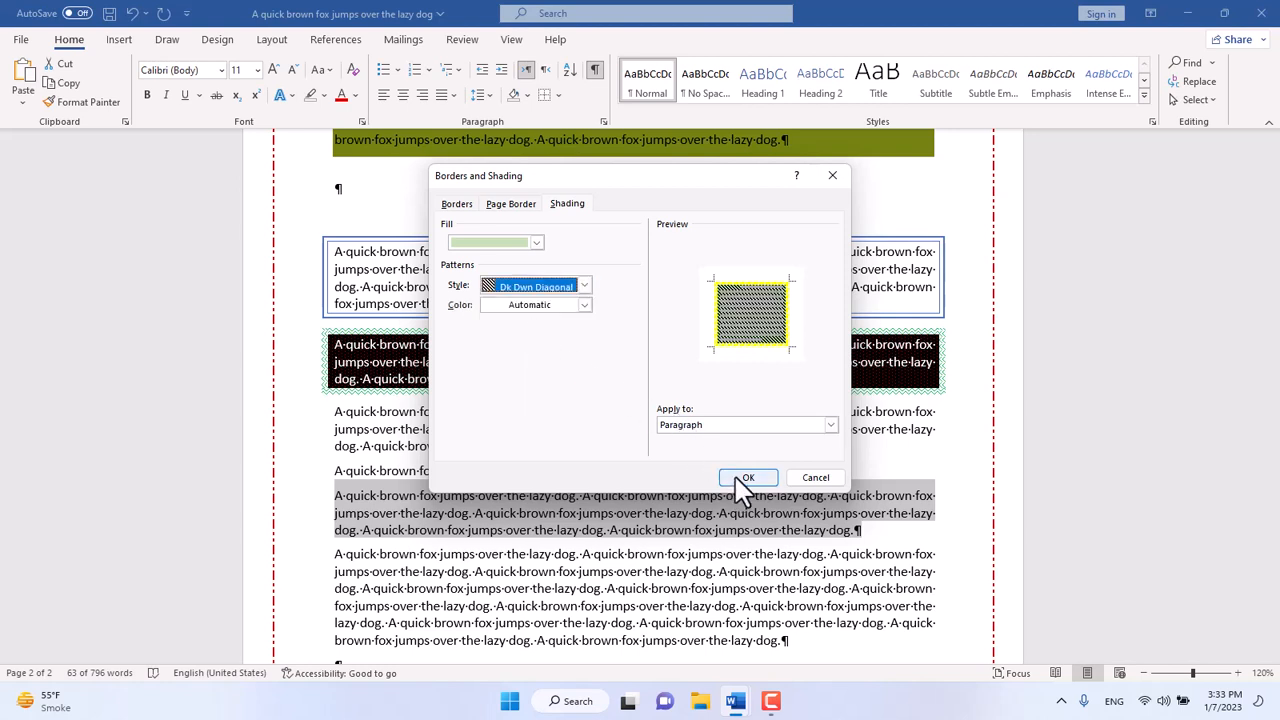
pyautogui.click(830, 425)
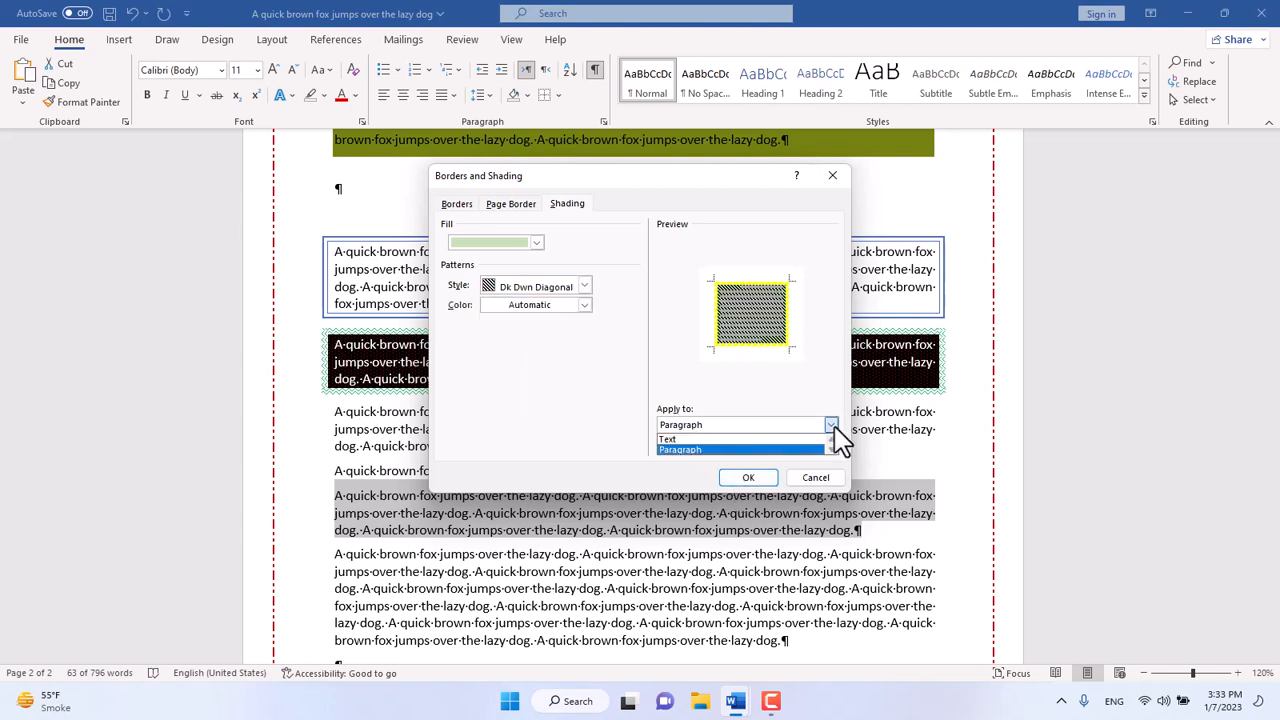
pyautogui.click(836, 426)
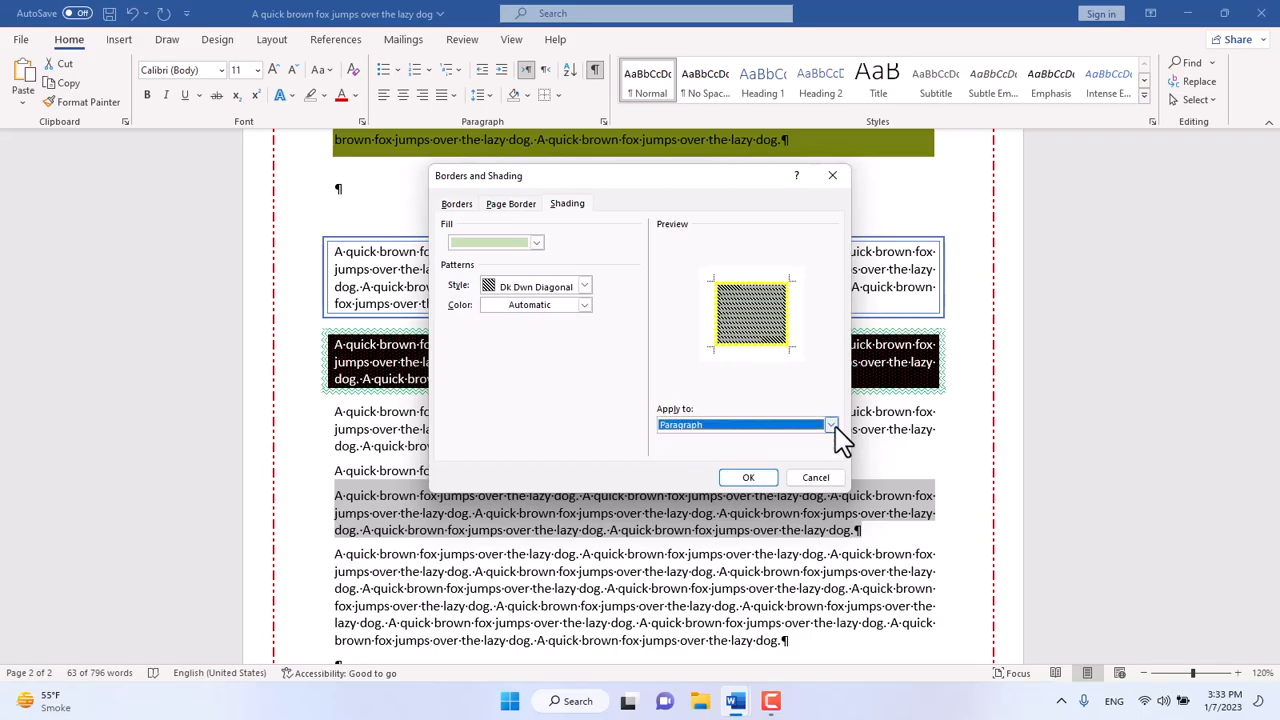
pyautogui.click(747, 479)
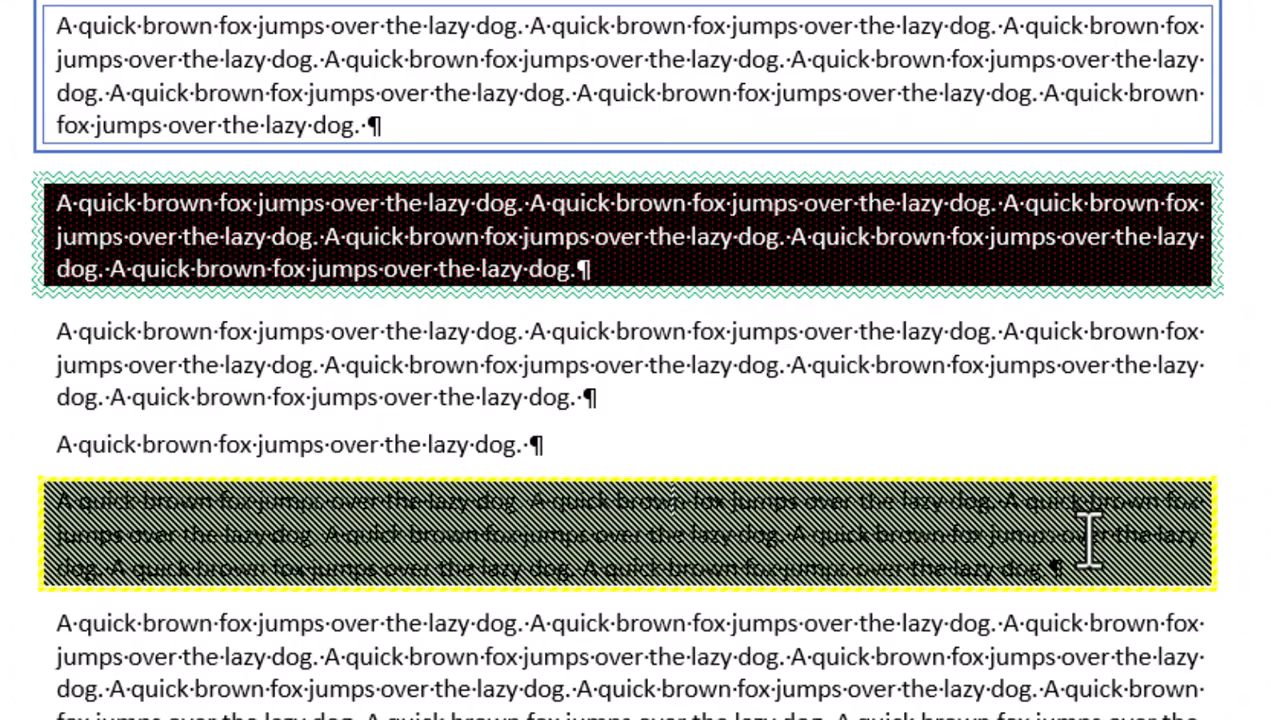
# - Enter the line "A quick brown fox" below the "Aa" line at the end of the document and paste a copy beneath it
pyautogui.scroll(-3, 980, 545)
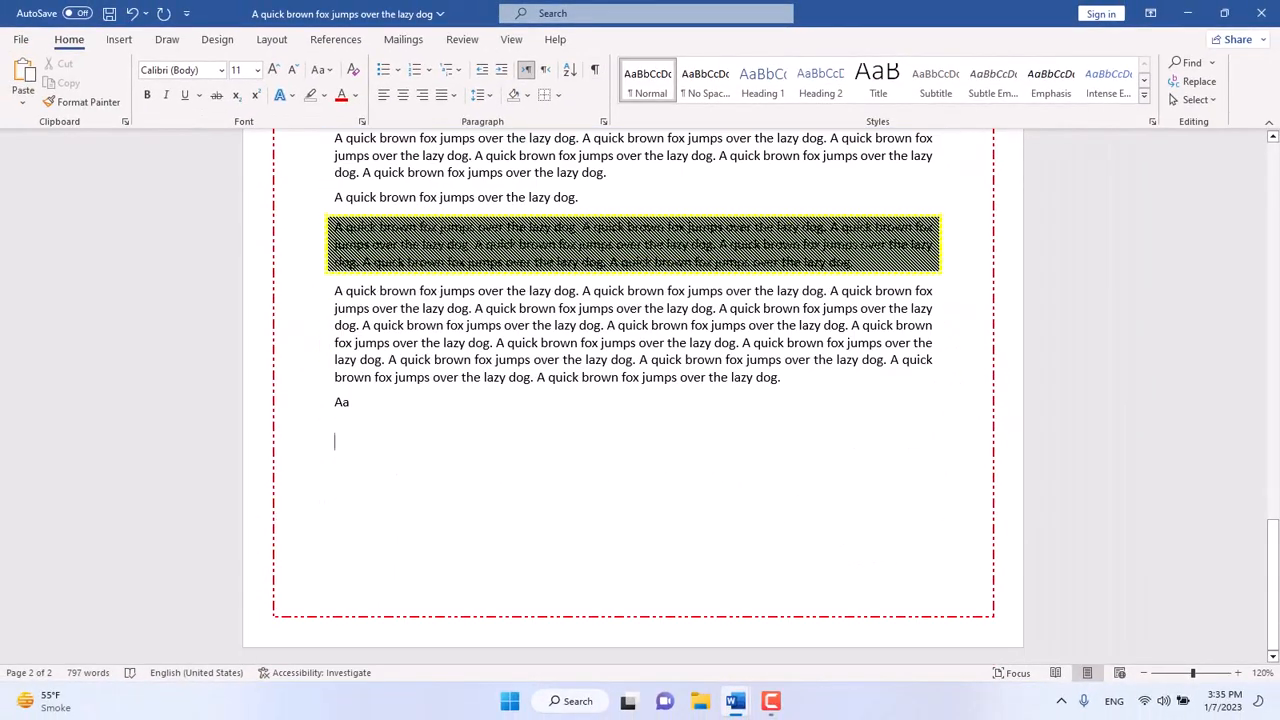
pyautogui.write('A quick brown fox')
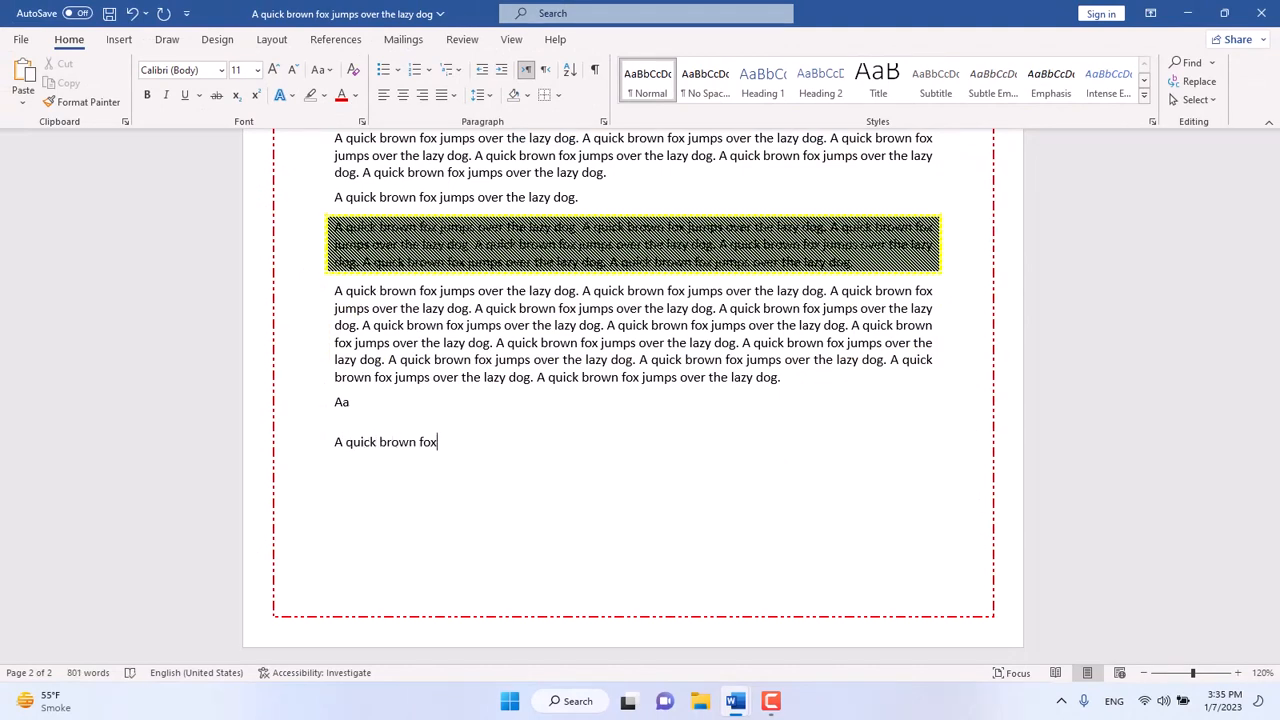
pyautogui.hotkey('shift', 'Home')
pyautogui.hotkey('ctrl', 'c')
pyautogui.press('Right')
pyautogui.hotkey('ctrl', 'v')
# - Add a third "A quick brown fox" line and push all three lines onto the following page
pyautogui.hotkey('ctrl', 'Return')
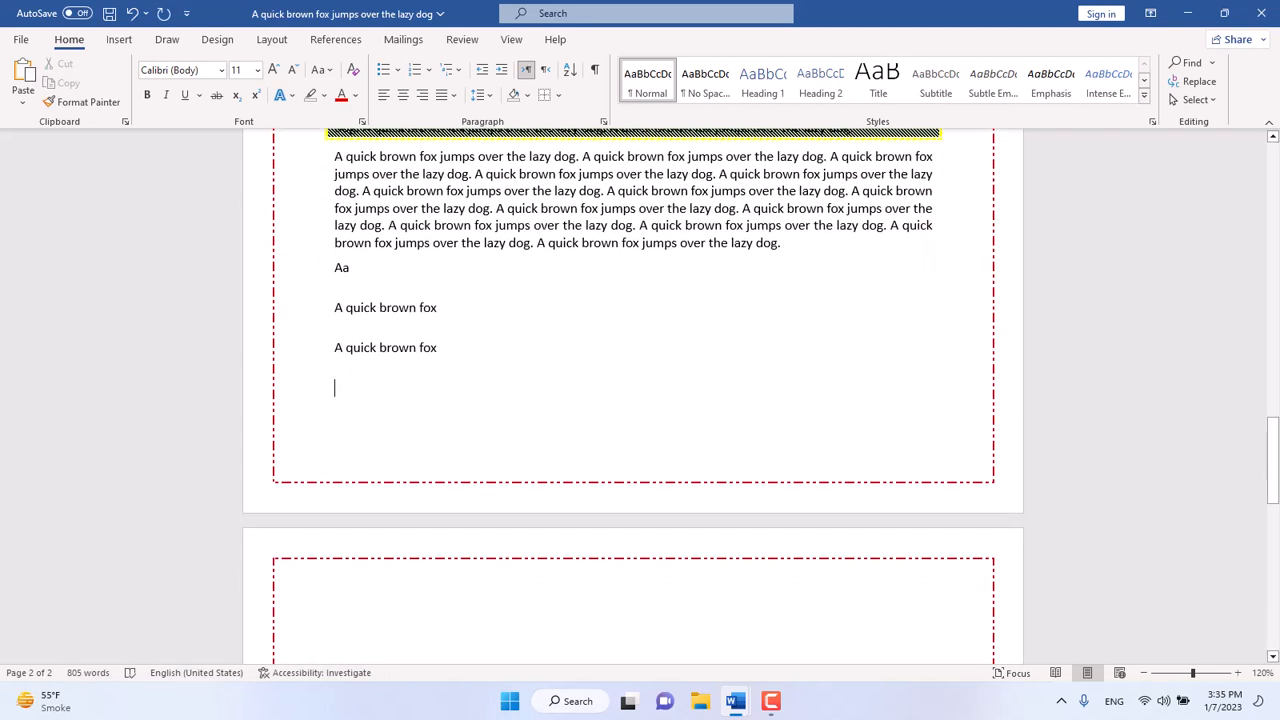
pyautogui.hotkey('ctrl', 'v')
pyautogui.press('Down')
pyautogui.press('Return')
pyautogui.press('Return')
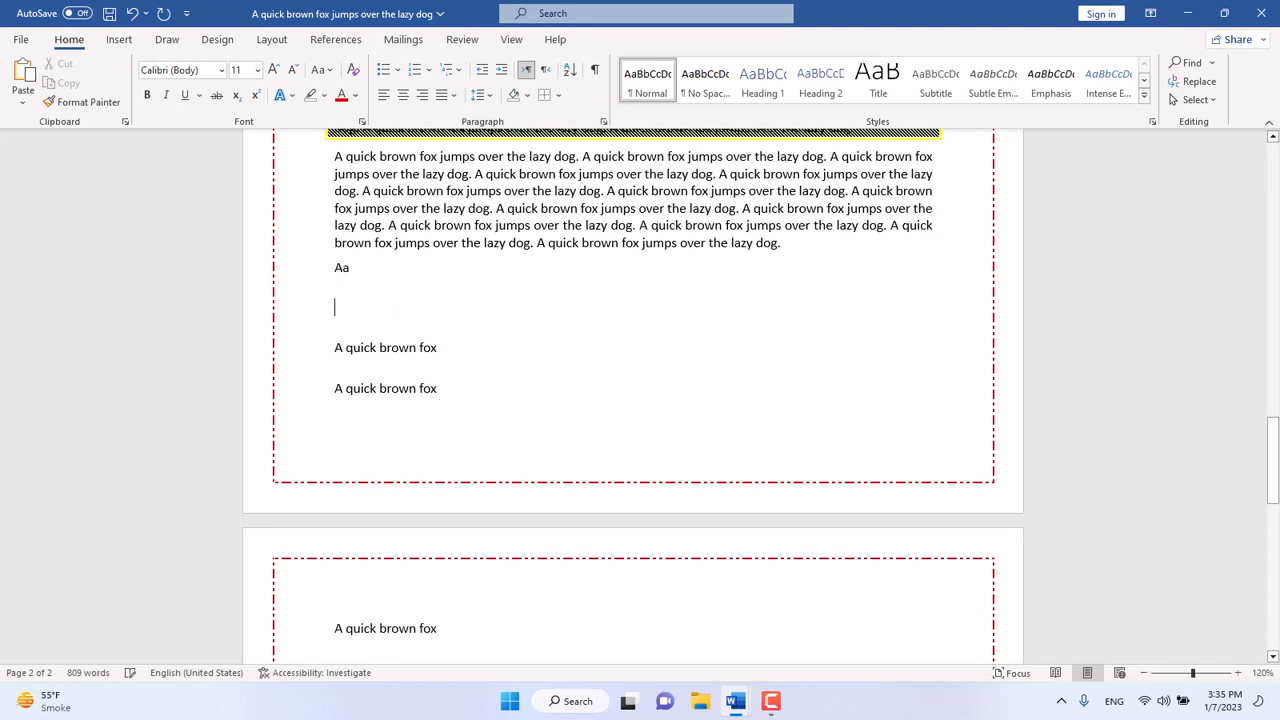
pyautogui.scroll(-3, 874, 528)
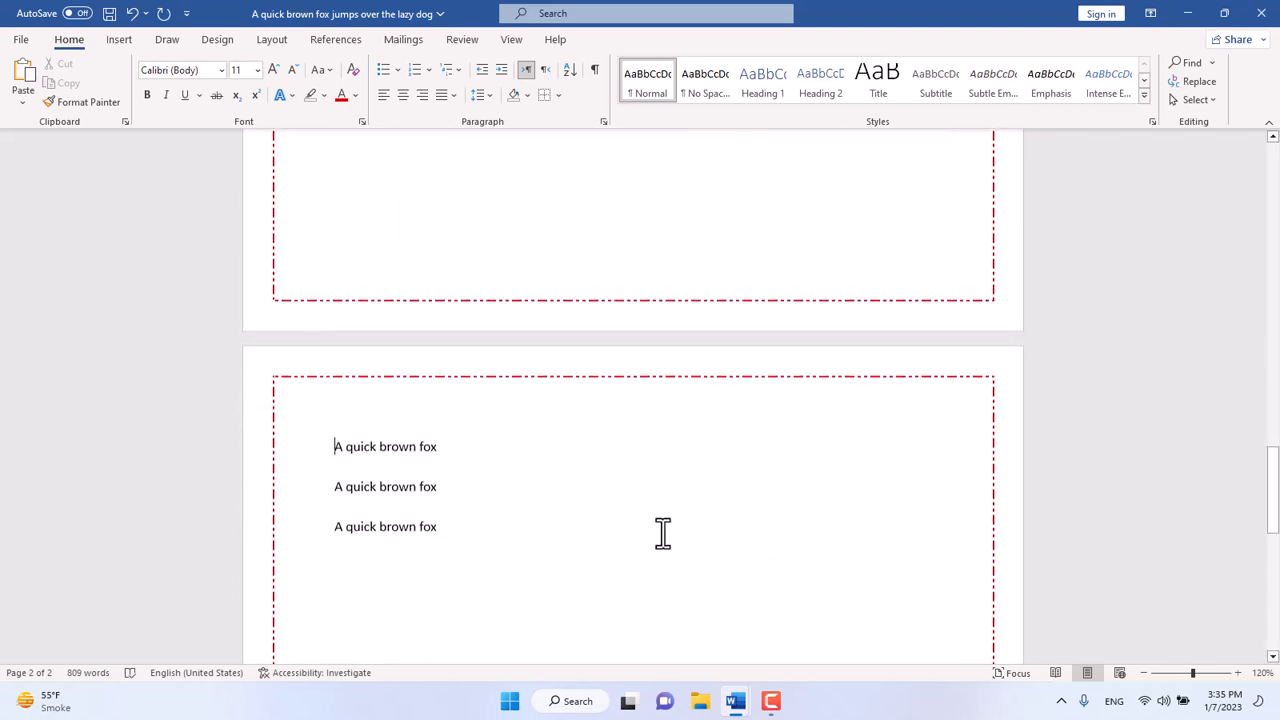
# - Paste a fourth "A quick brown fox" line on the new page and look over the available paragraph styles
pyautogui.hotkey('ctrl', 'v')
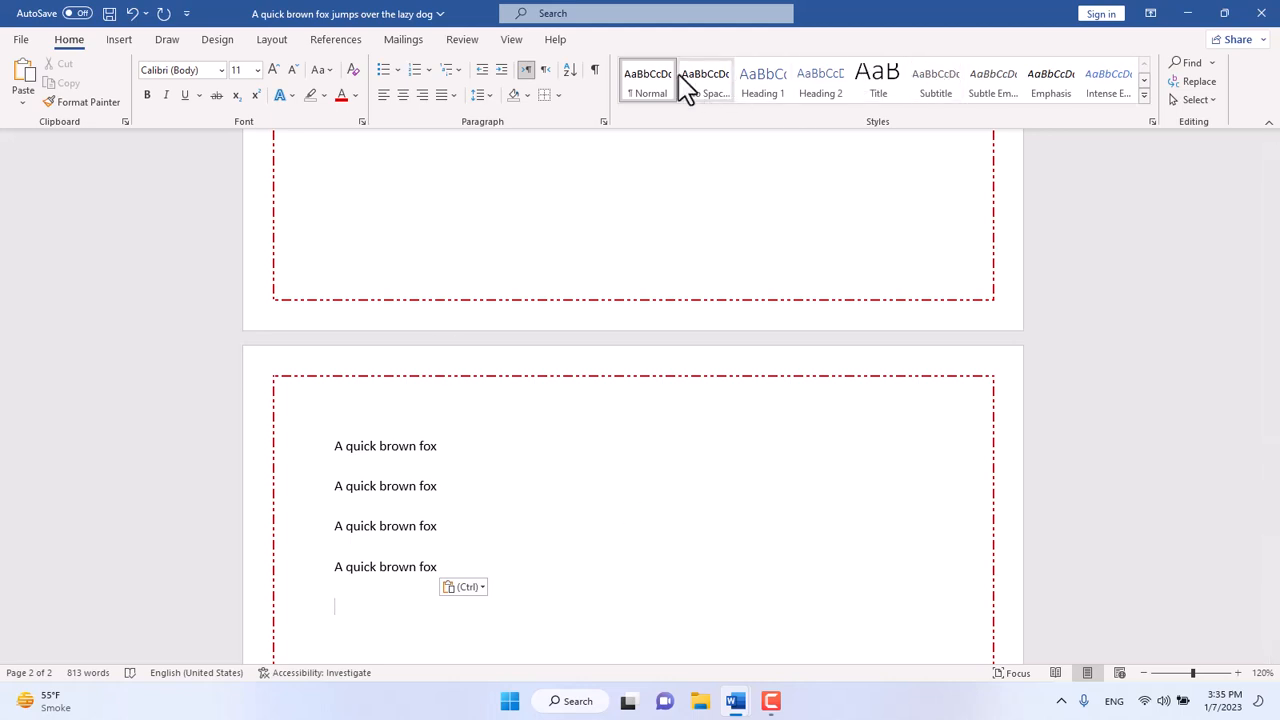
pyautogui.click(1144, 95)
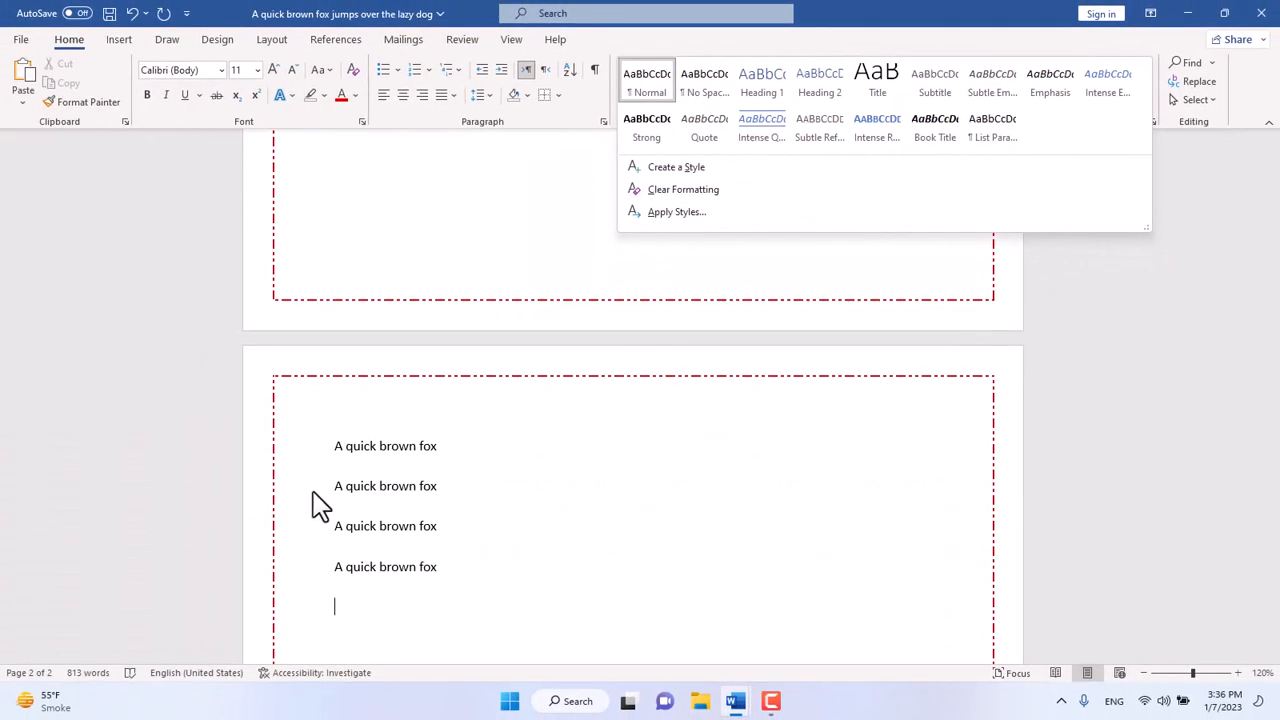
pyautogui.click(338, 467)
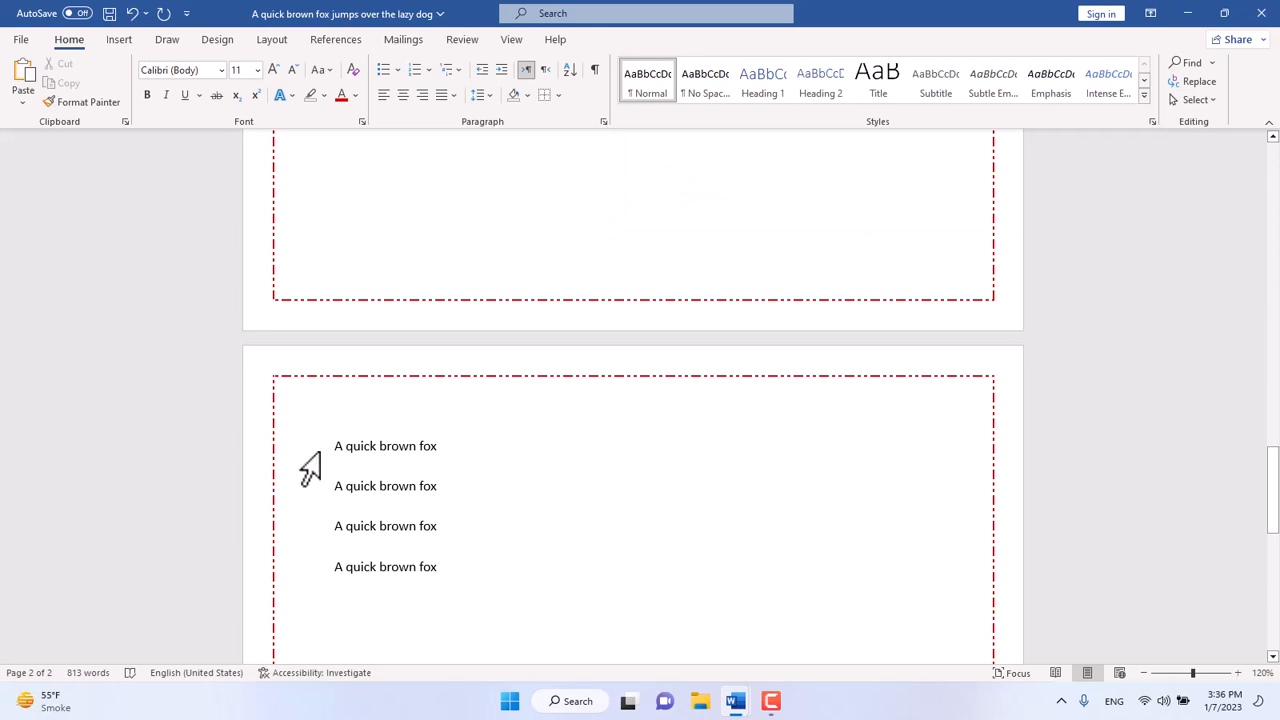
# - Apply the Heading 1 style to the first "A quick brown fox" line and Heading 2 to the second
pyautogui.moveTo(336, 450); pyautogui.dragTo(444, 452)
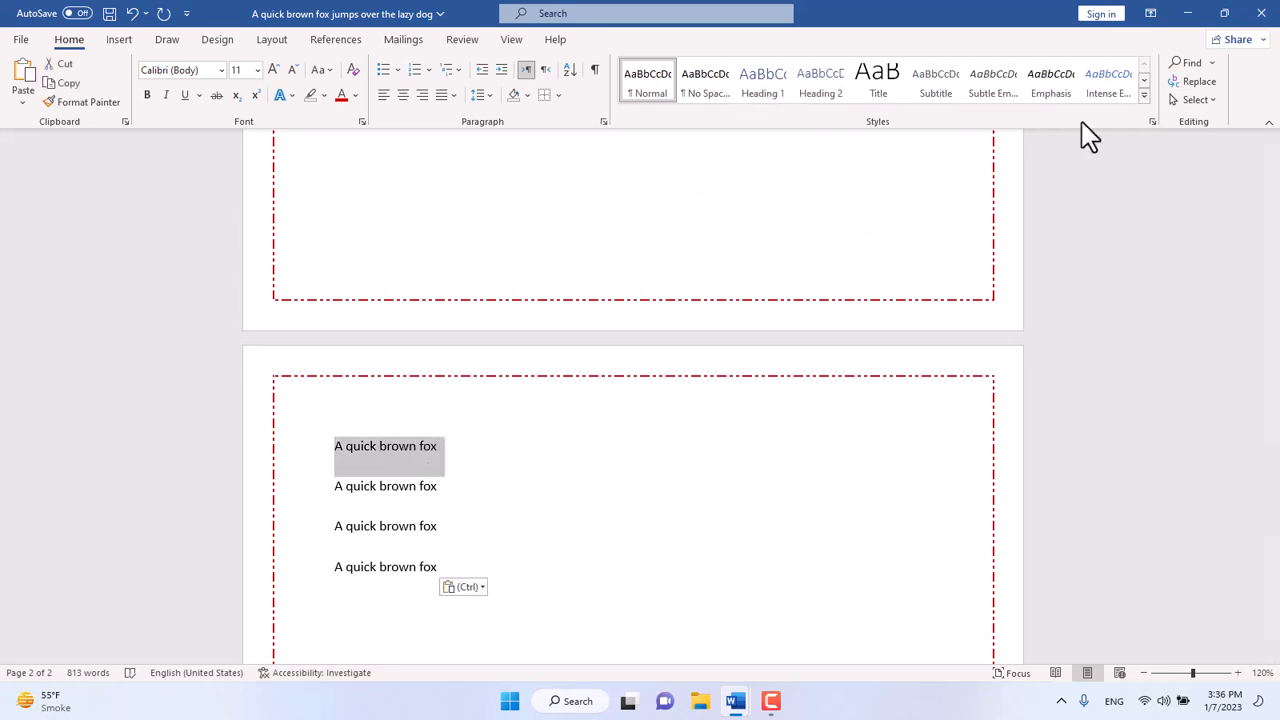
pyautogui.click(1145, 95)
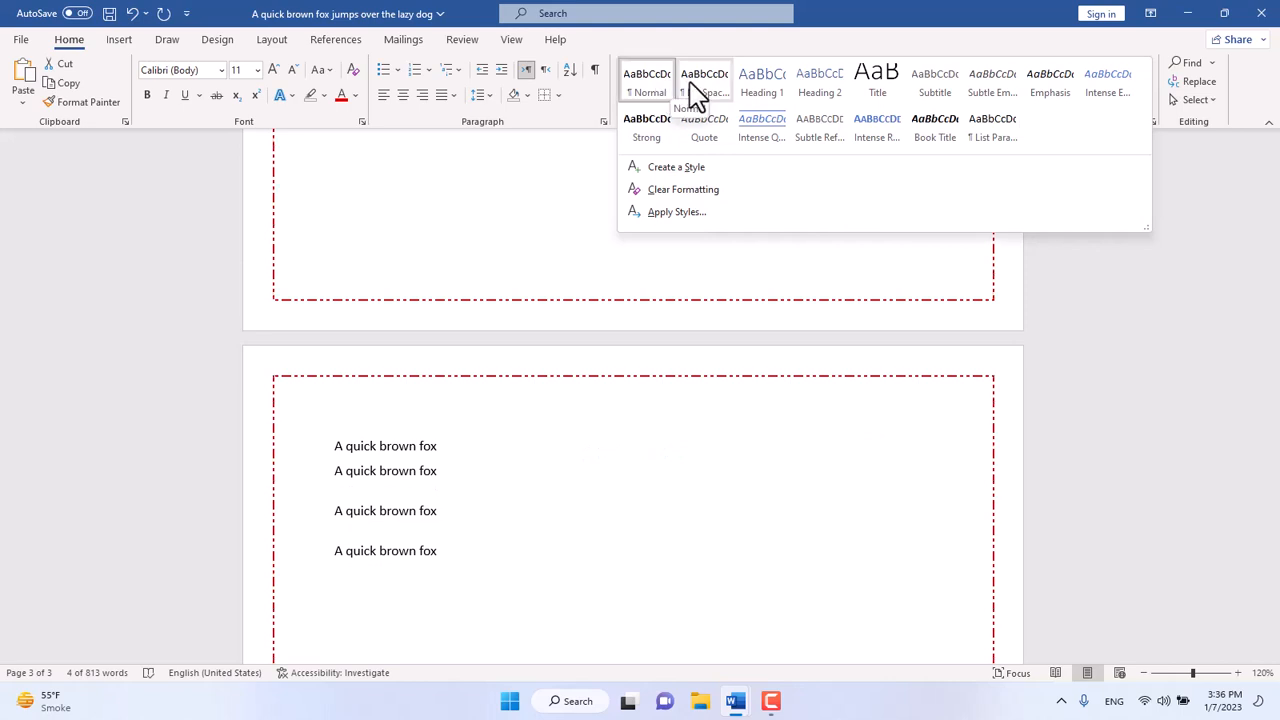
pyautogui.click(760, 85)
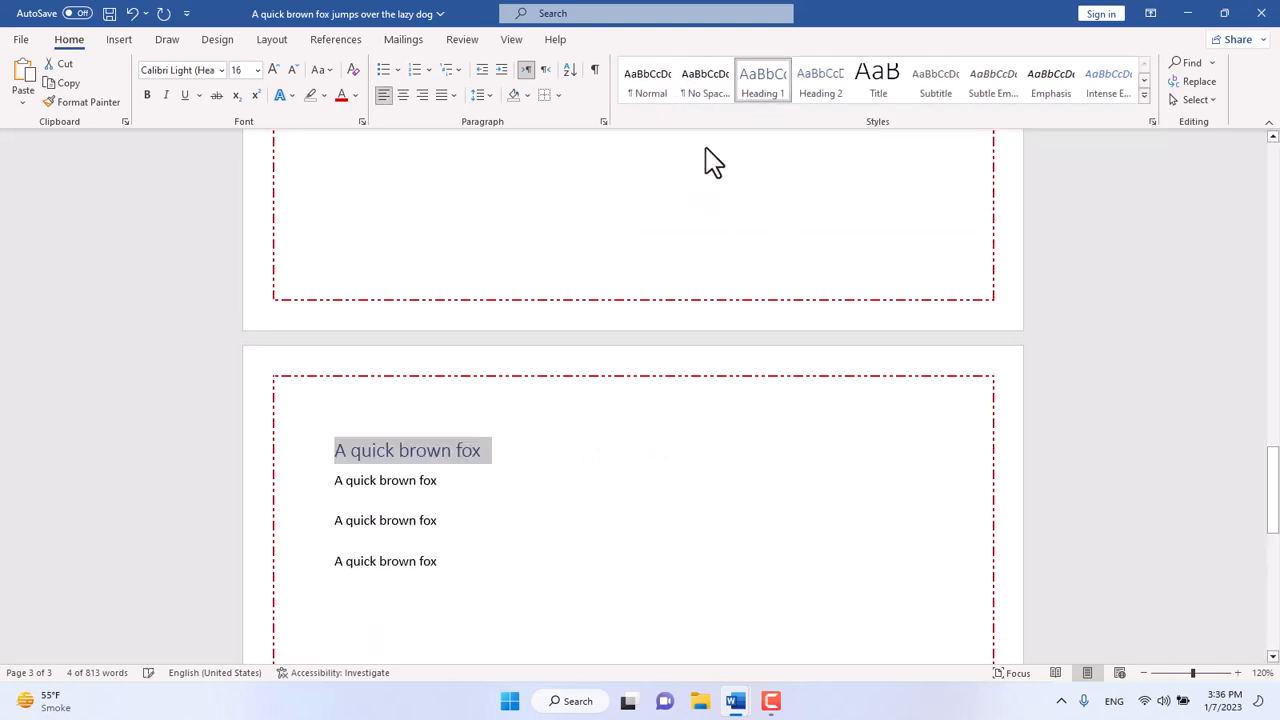
pyautogui.tripleClick(497, 484)
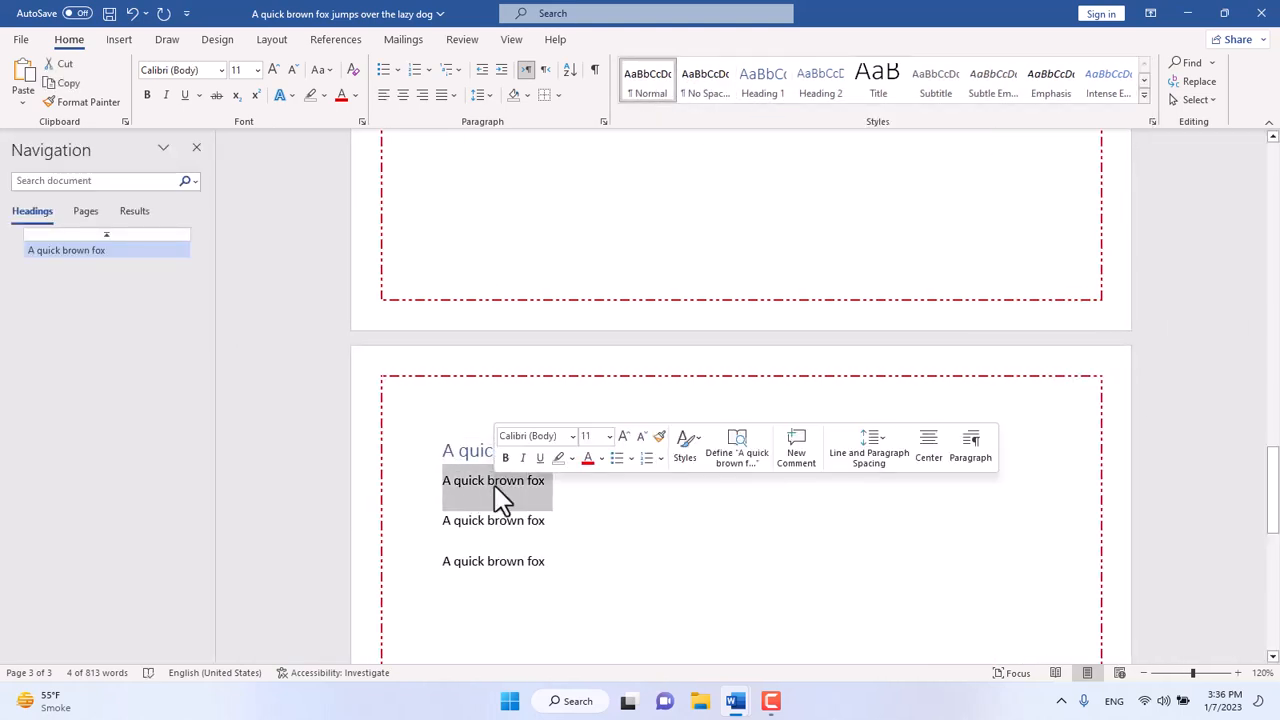
pyautogui.click(828, 100)
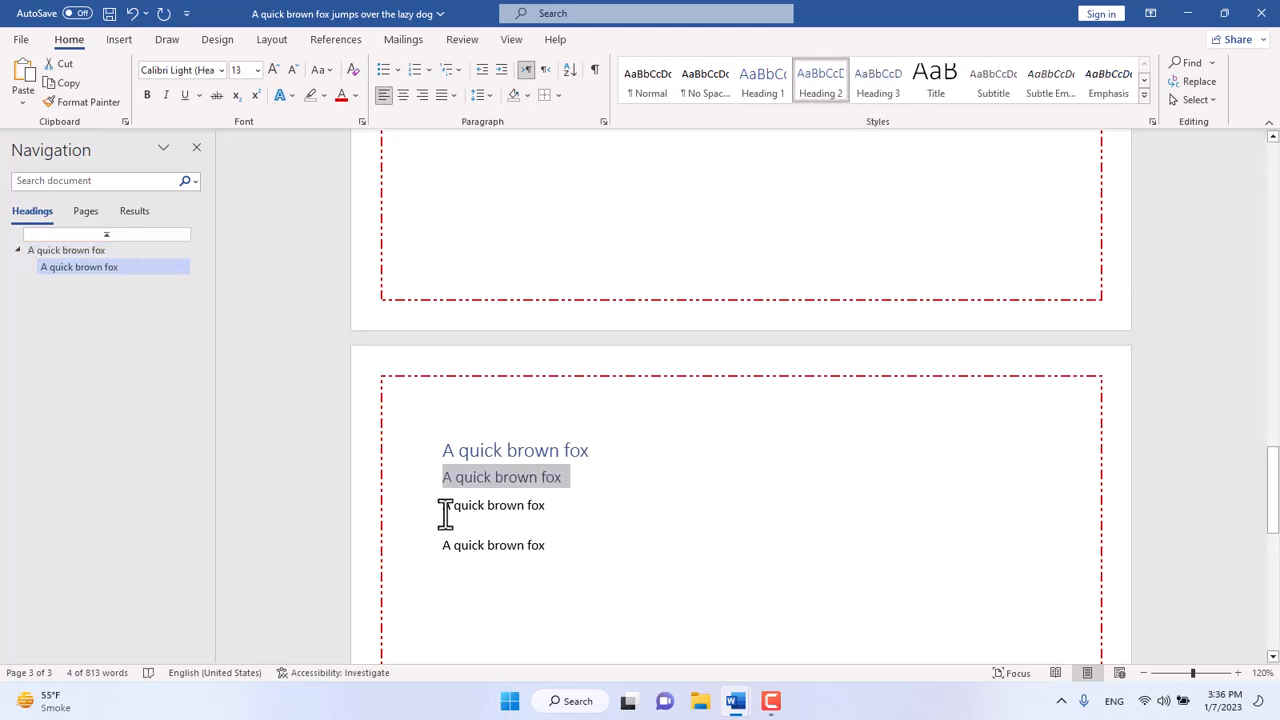
# - Apply the Title style to the third "A quick brown fox" line and the Subtitle style to the fourth
pyautogui.moveTo(445, 515); pyautogui.dragTo(543, 509)
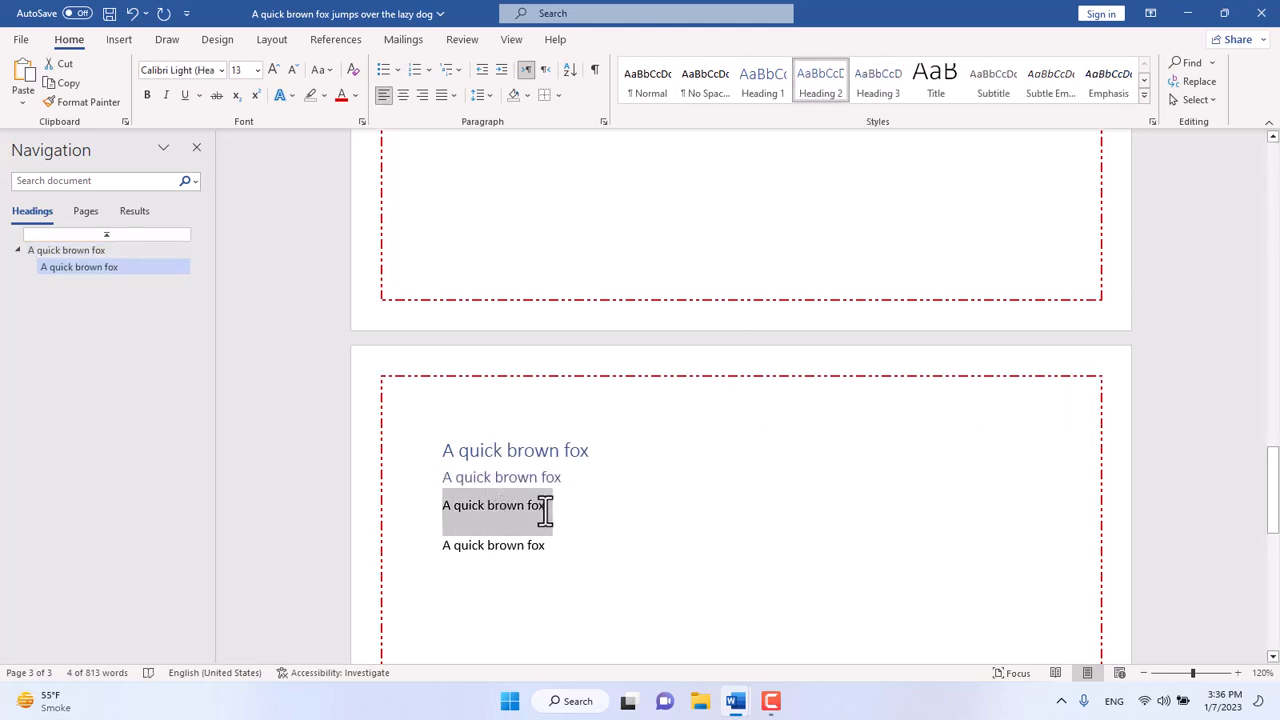
pyautogui.click(936, 90)
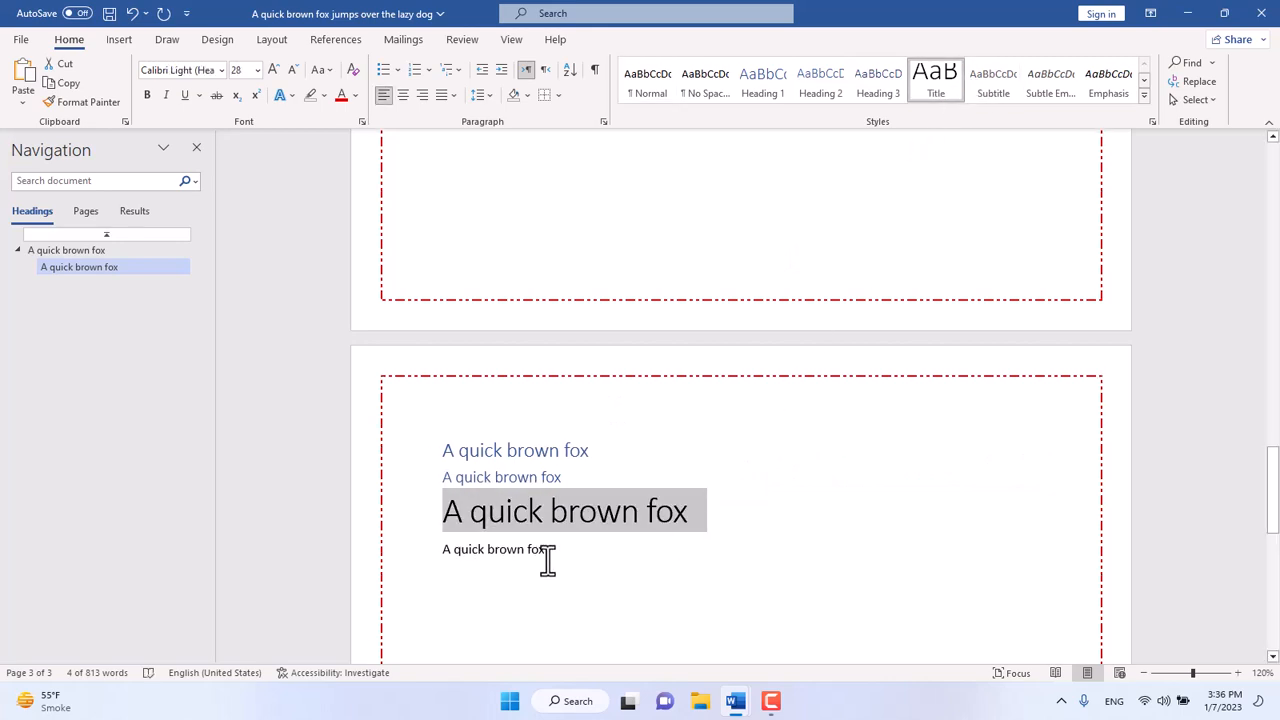
pyautogui.moveTo(548, 560); pyautogui.dragTo(420, 574)
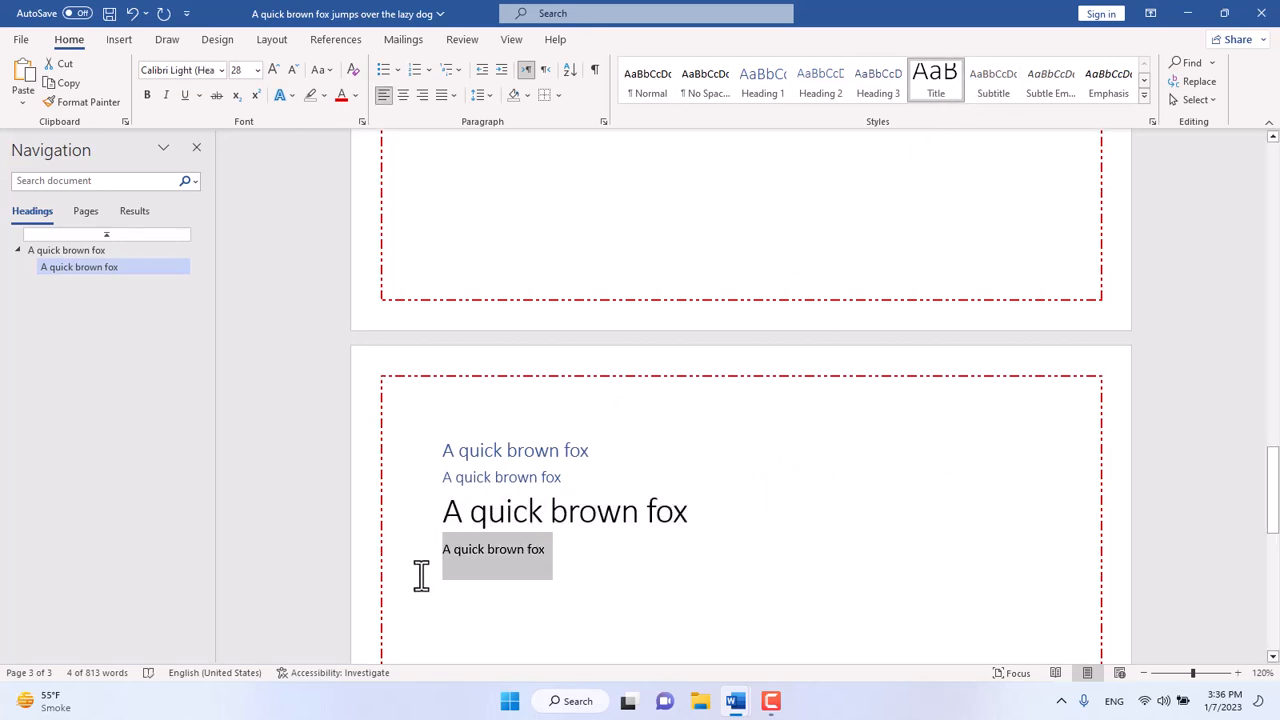
pyautogui.click(1008, 97)
pyautogui.click(897, 572)
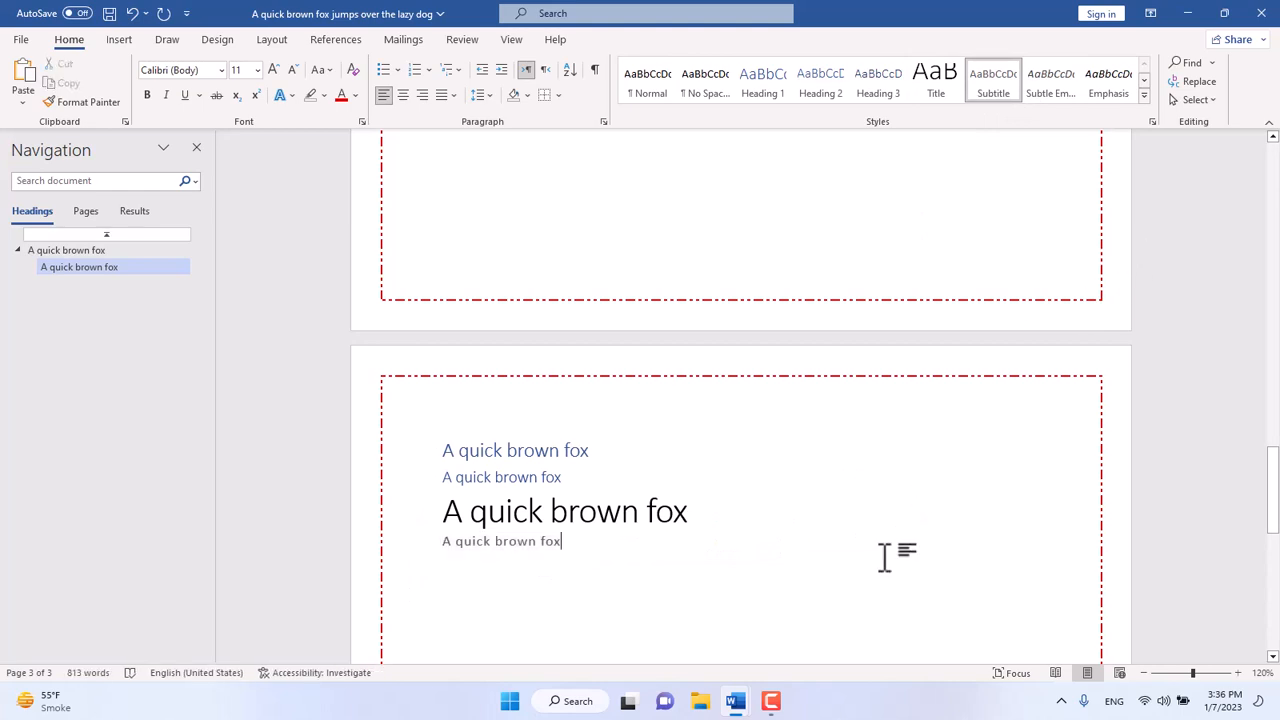
# - Clear the formatting of all four "A quick brown fox" lines
pyautogui.moveTo(609, 551); pyautogui.dragTo(451, 459)
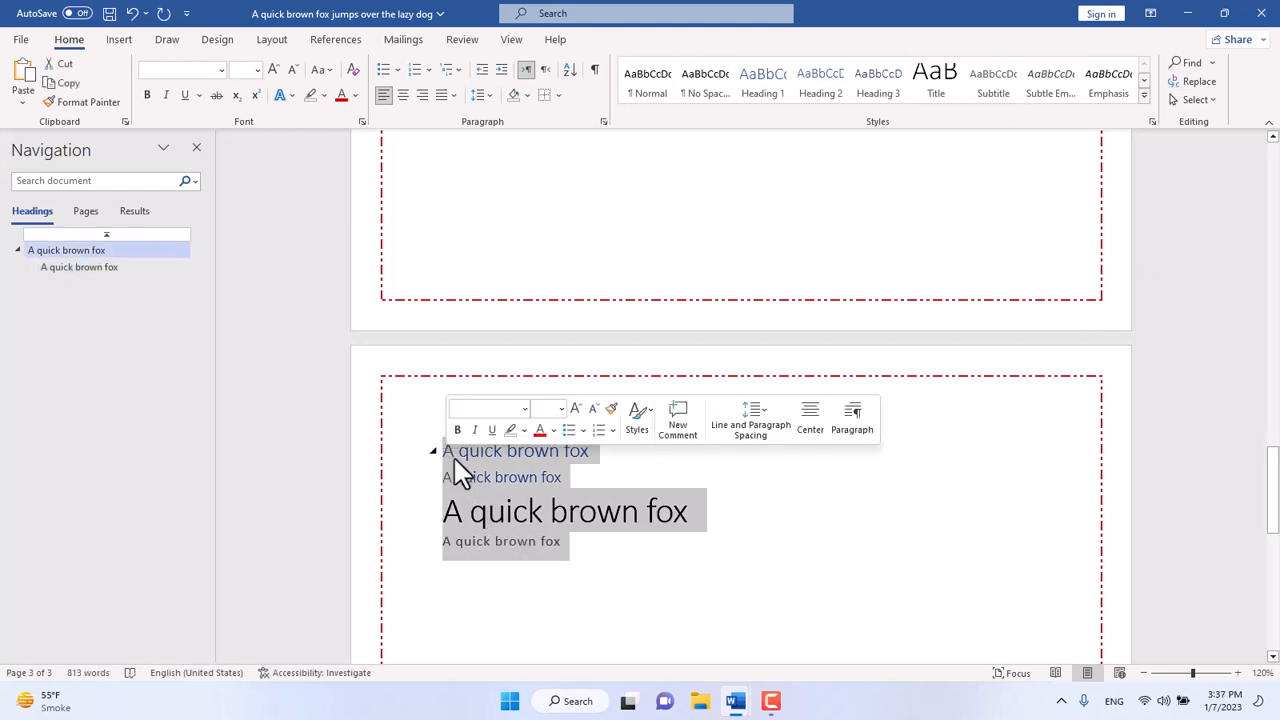
pyautogui.click(1145, 97)
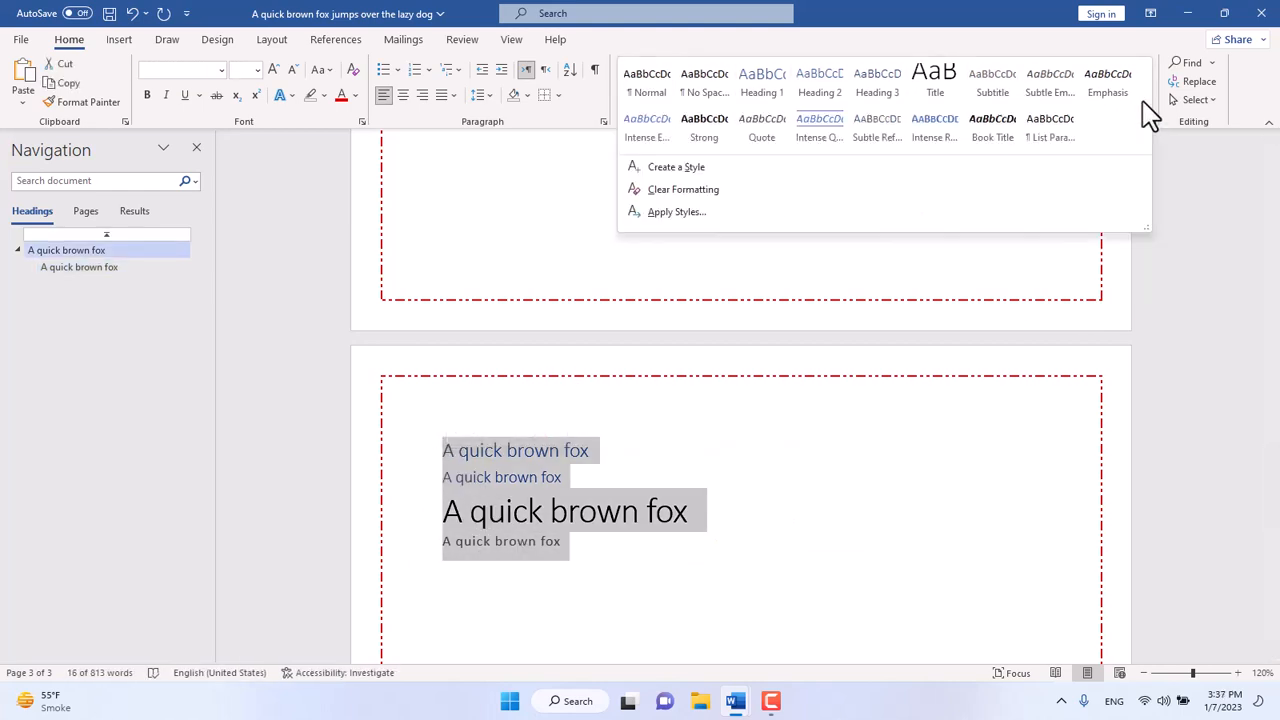
pyautogui.click(830, 196)
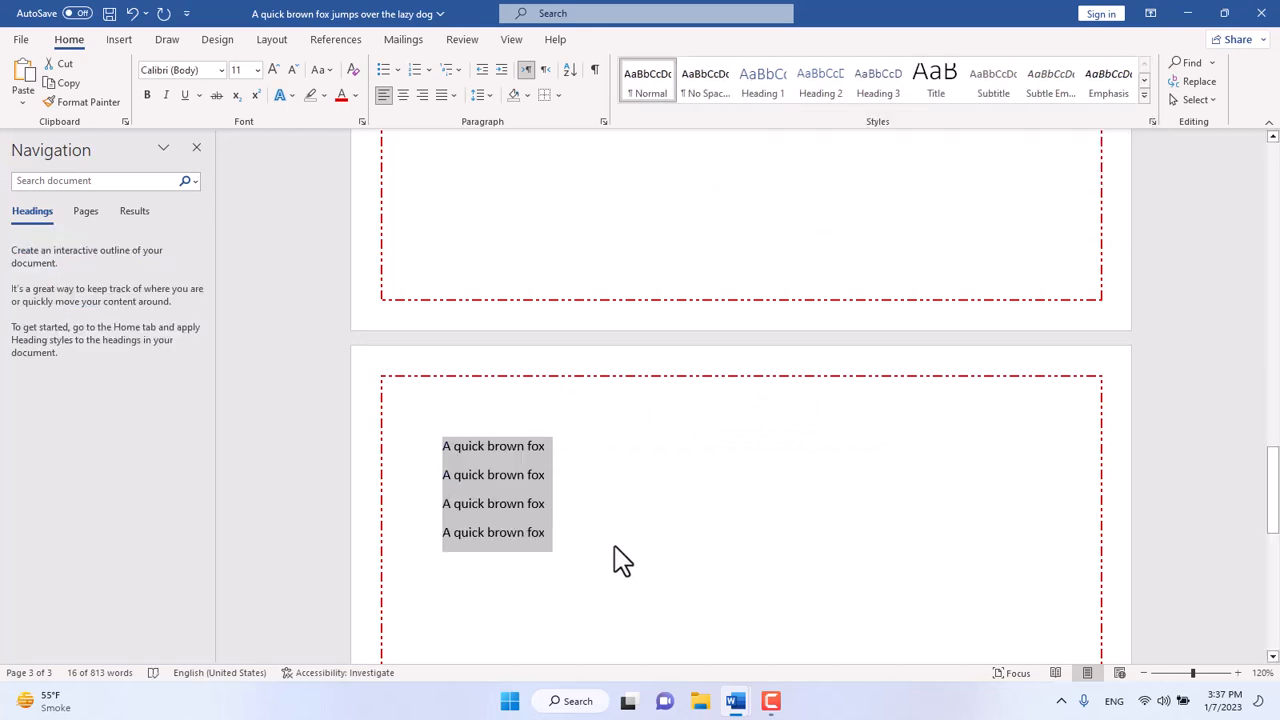
pyautogui.click(588, 530)
# - Set the first "A quick brown fox" line to font size 20 and the ae_Rasheeq font
pyautogui.moveTo(445, 448); pyautogui.dragTo(540, 445)
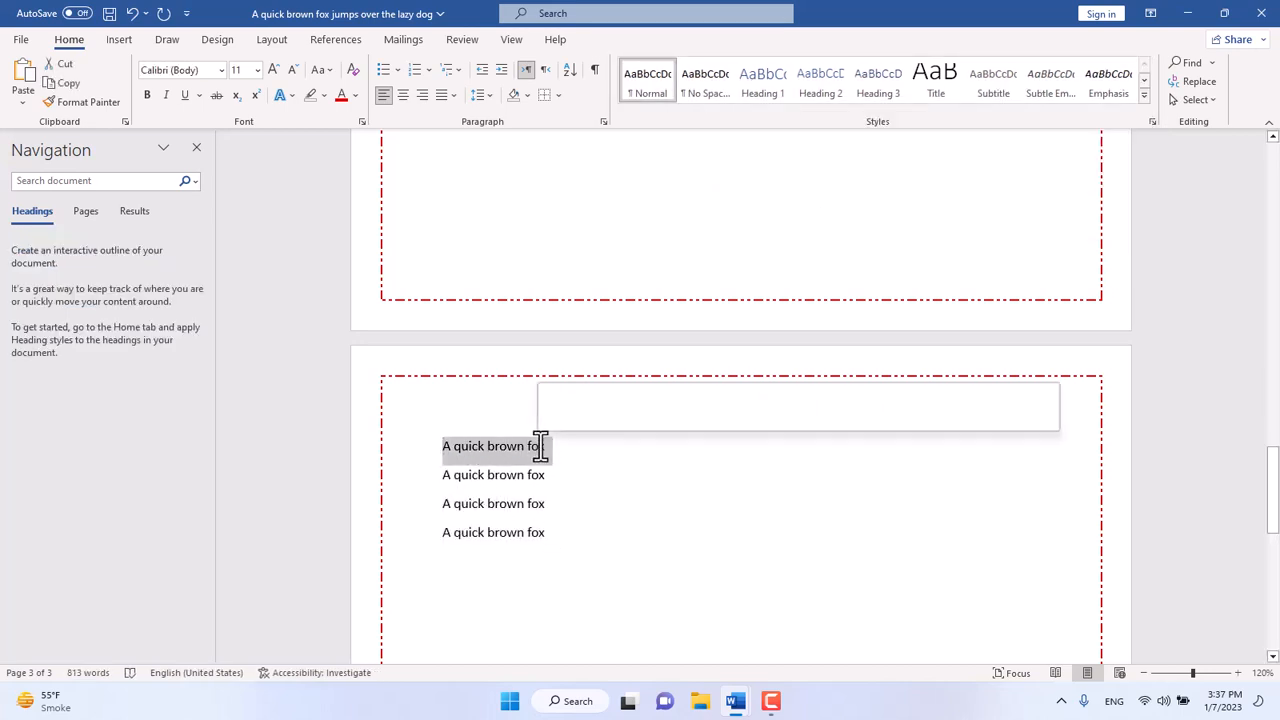
pyautogui.click(275, 72)
pyautogui.click(275, 72)
pyautogui.click(275, 72)
pyautogui.click(275, 72)
pyautogui.click(275, 72)
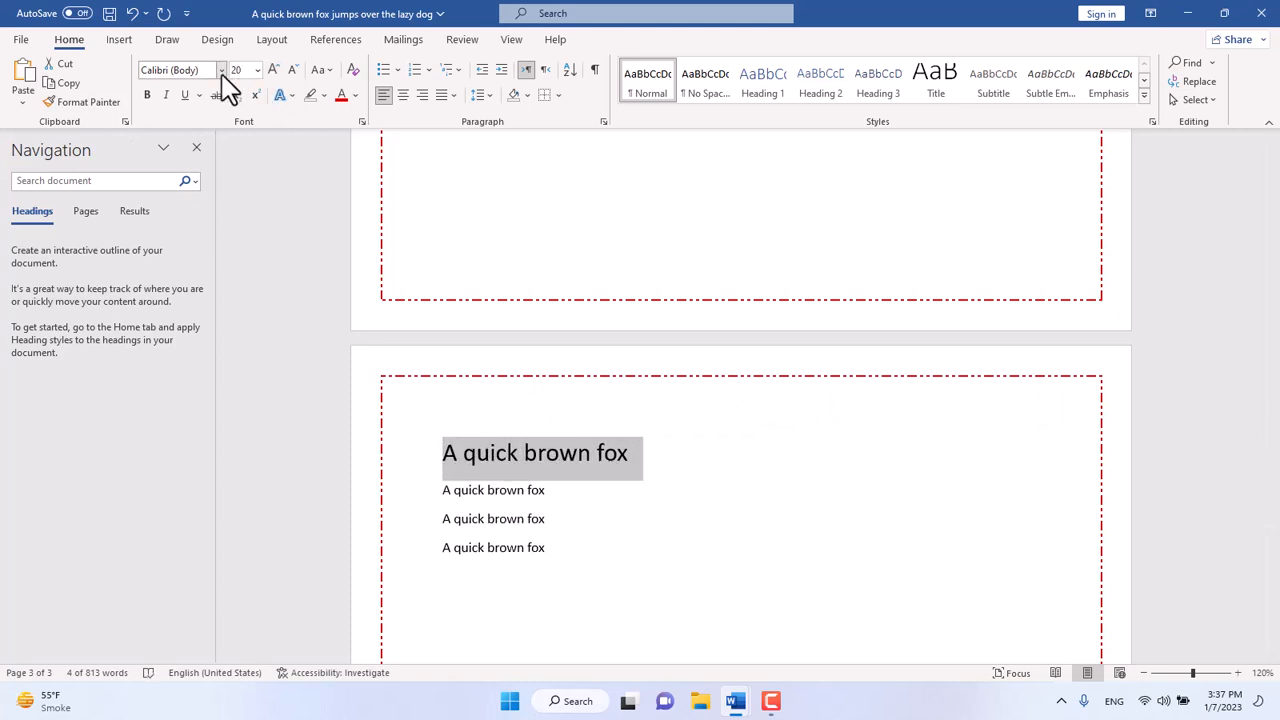
pyautogui.click(221, 72)
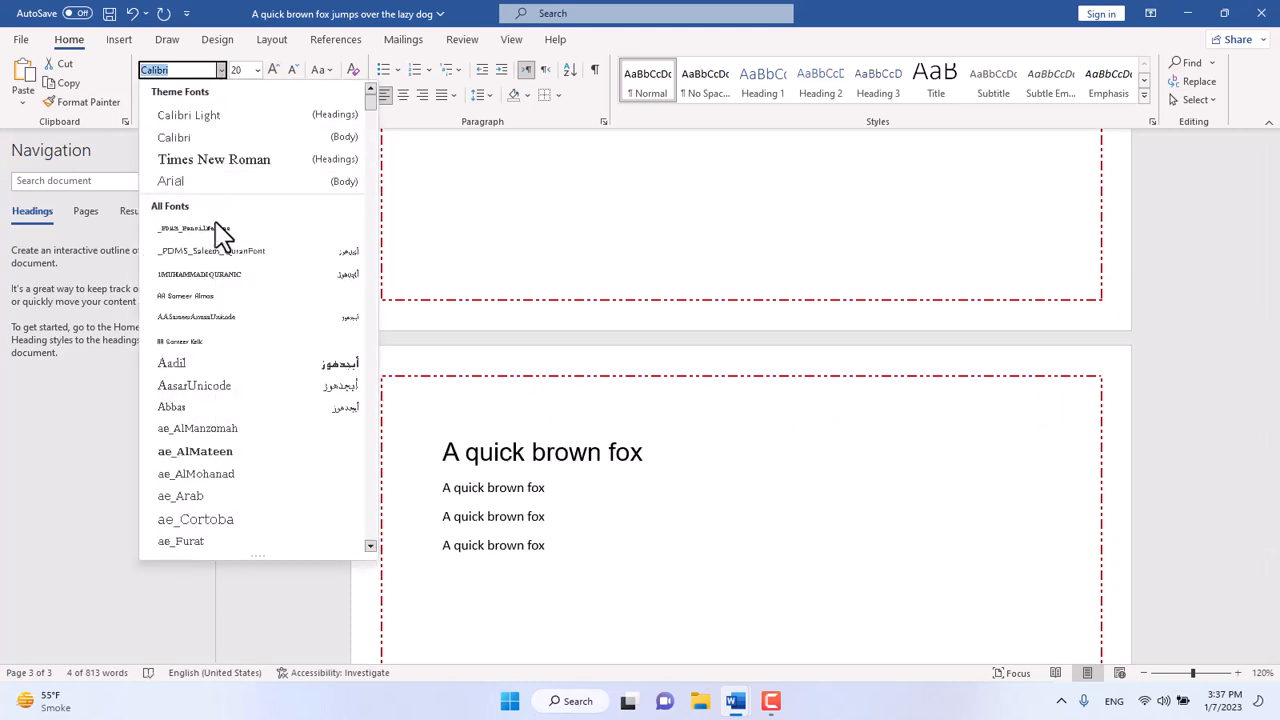
pyautogui.scroll(-5, 220, 235)
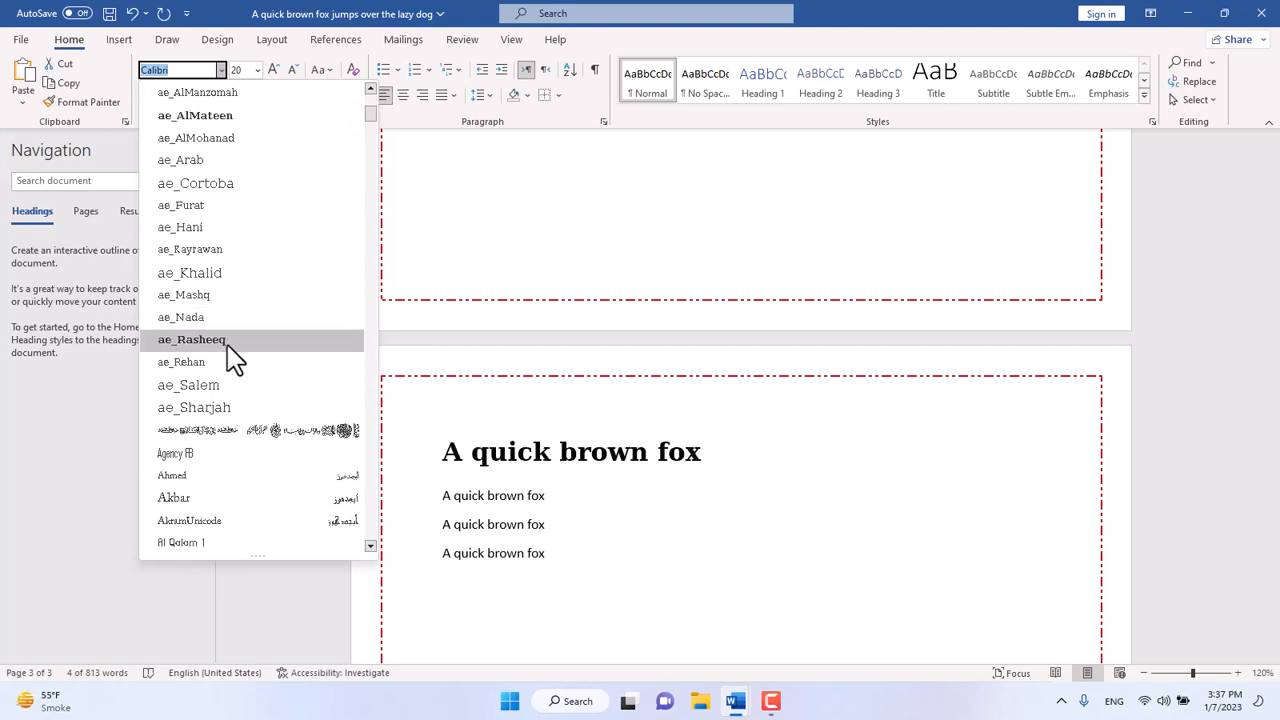
pyautogui.click(228, 342)
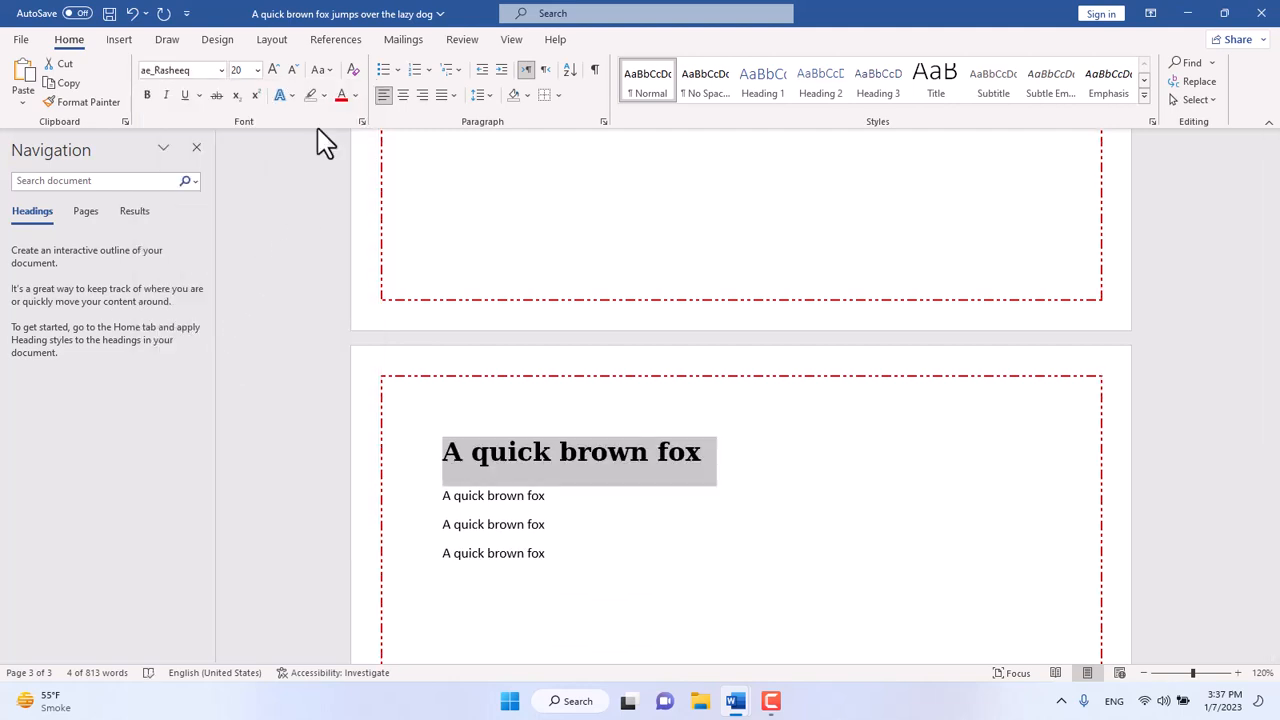
# - Create a new style from the first line's formatting, keeping the suggested name, and close the list of styles
pyautogui.click(1152, 122)
pyautogui.click(1144, 95)
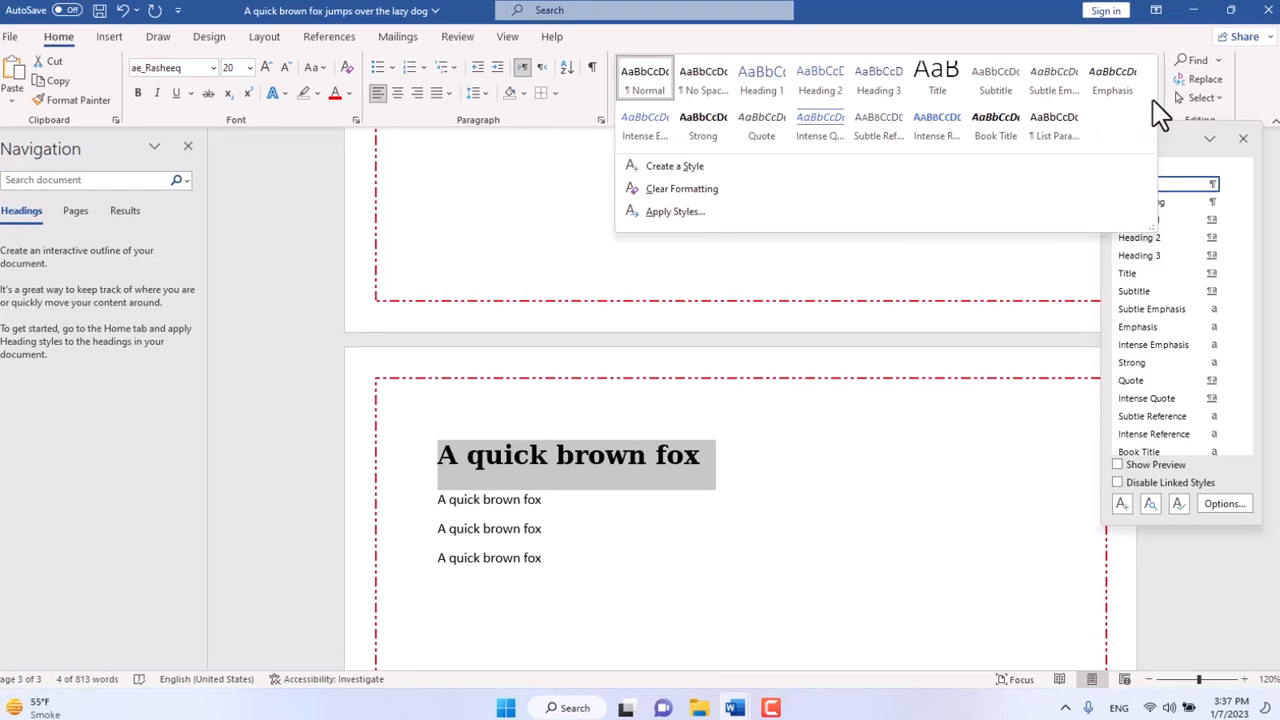
pyautogui.click(710, 168)
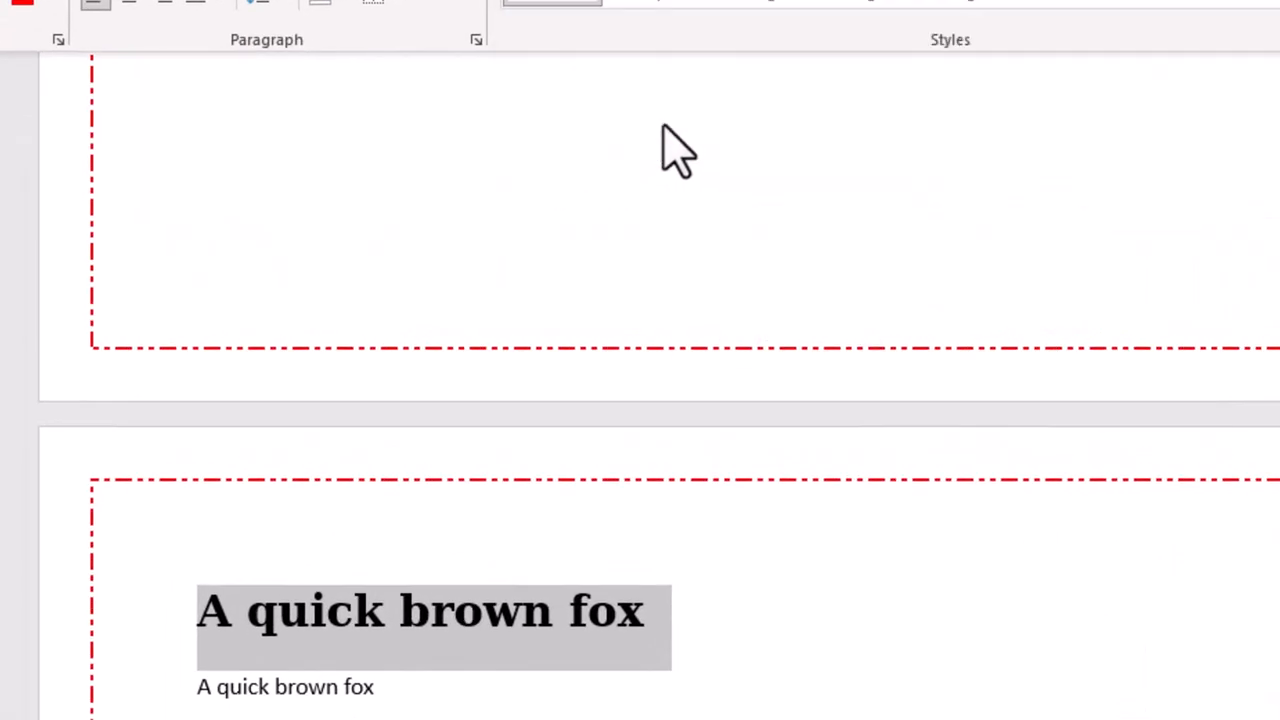
pyautogui.click(426, 355)
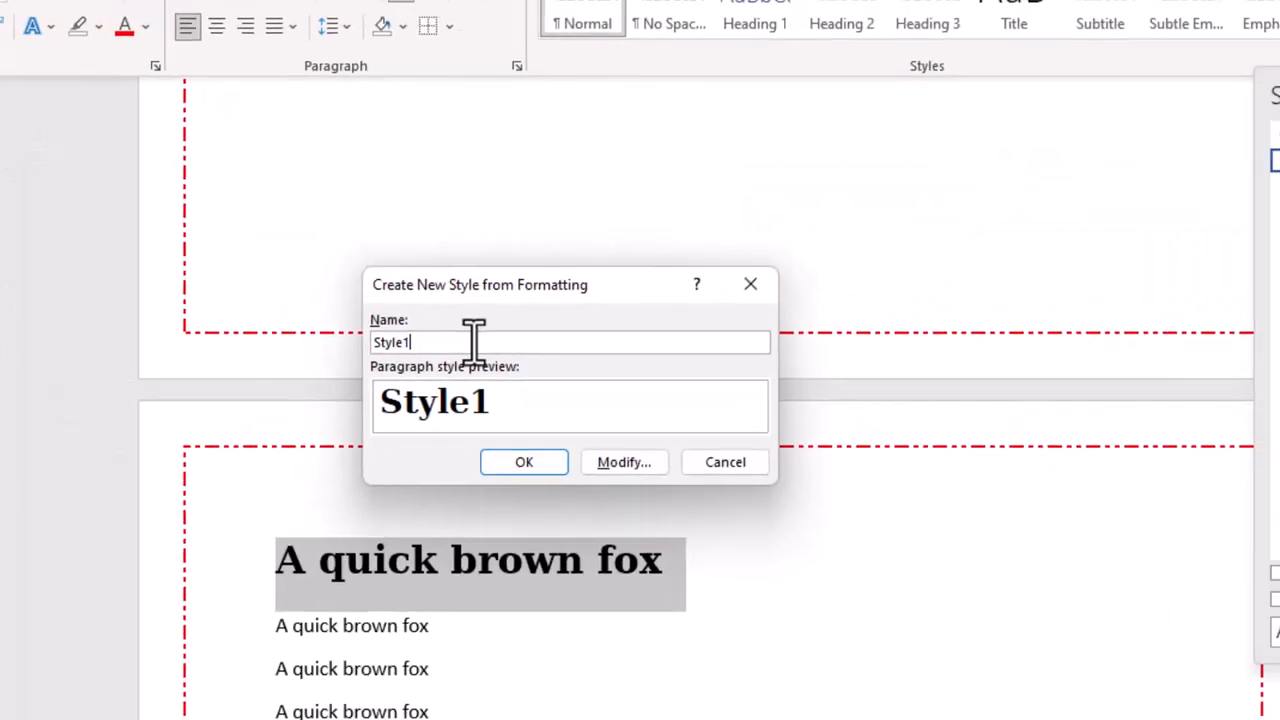
pyautogui.click(524, 462)
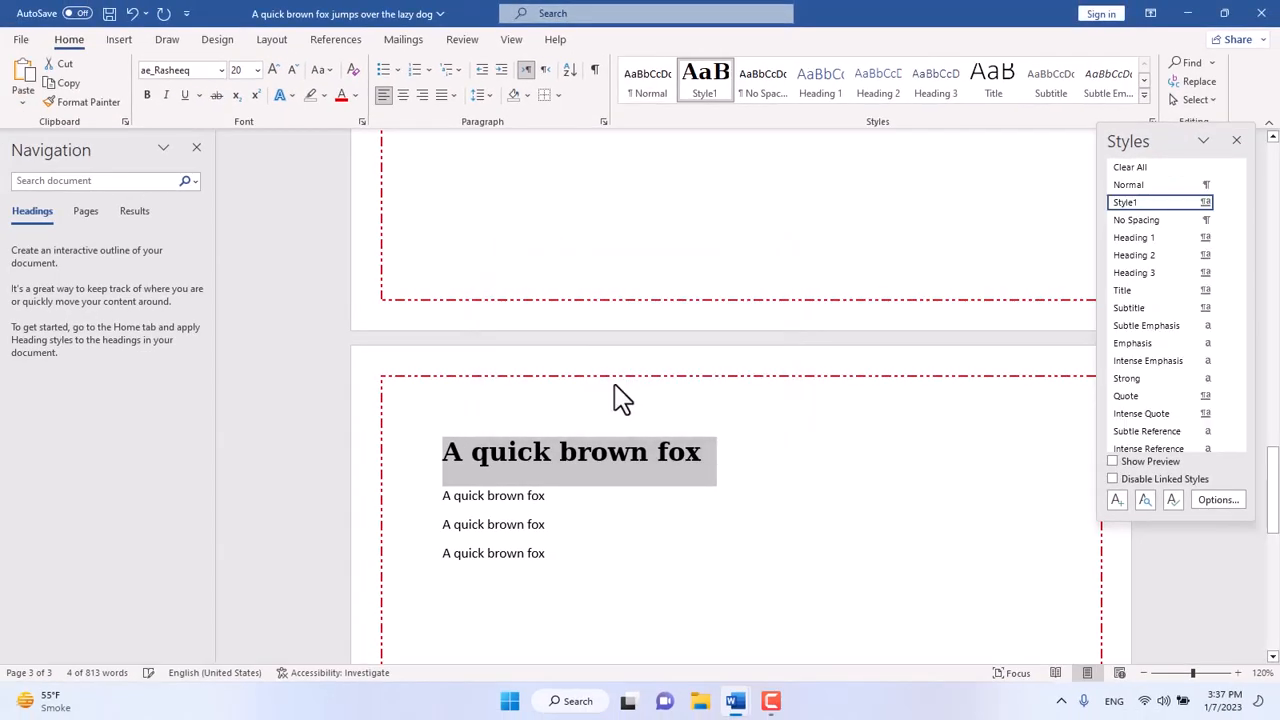
pyautogui.click(1034, 491)
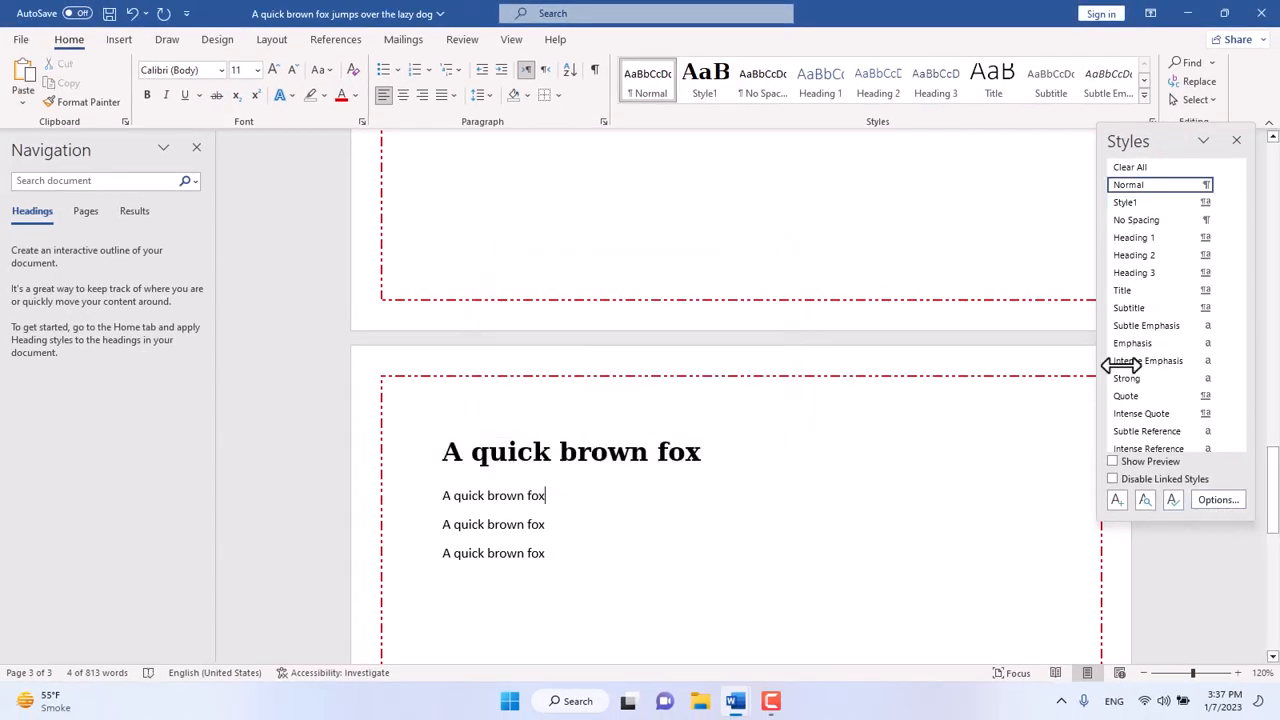
pyautogui.click(1236, 140)
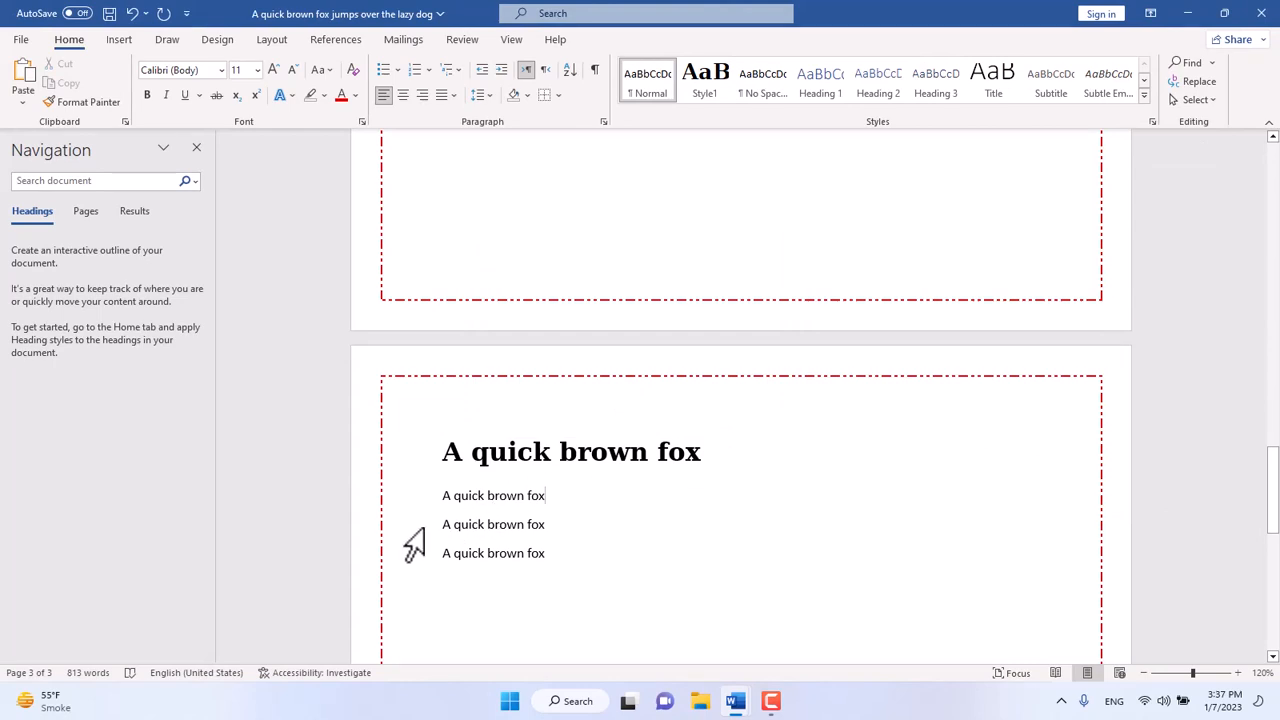
# - Apply the custom Style1 style to the third "A quick brown fox" line
pyautogui.moveTo(440, 524); pyautogui.dragTo(538, 530)
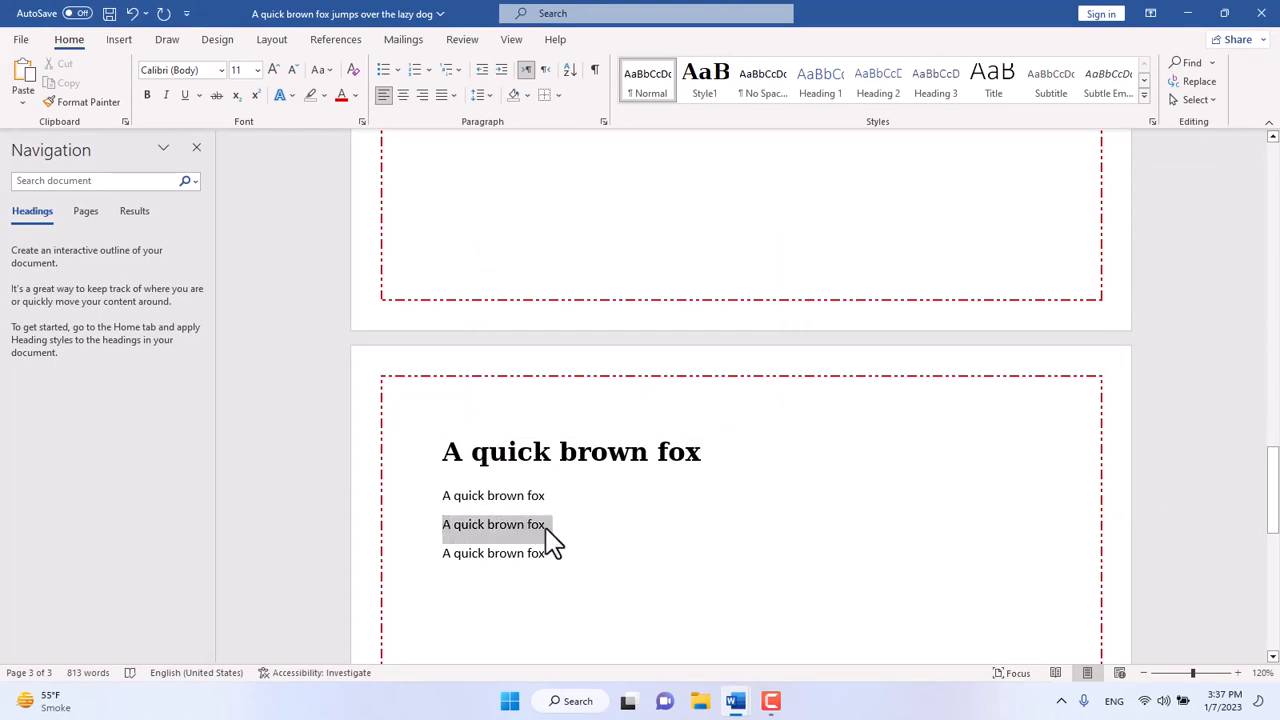
pyautogui.click(1144, 112)
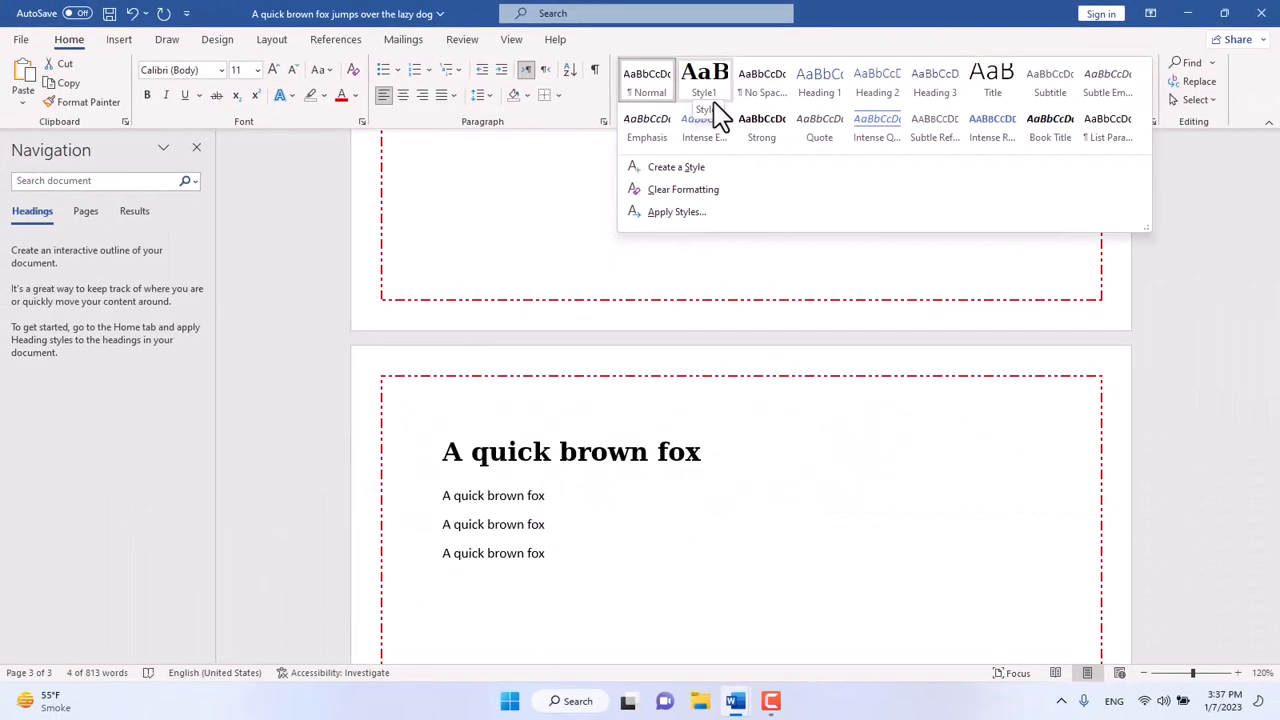
pyautogui.click(708, 102)
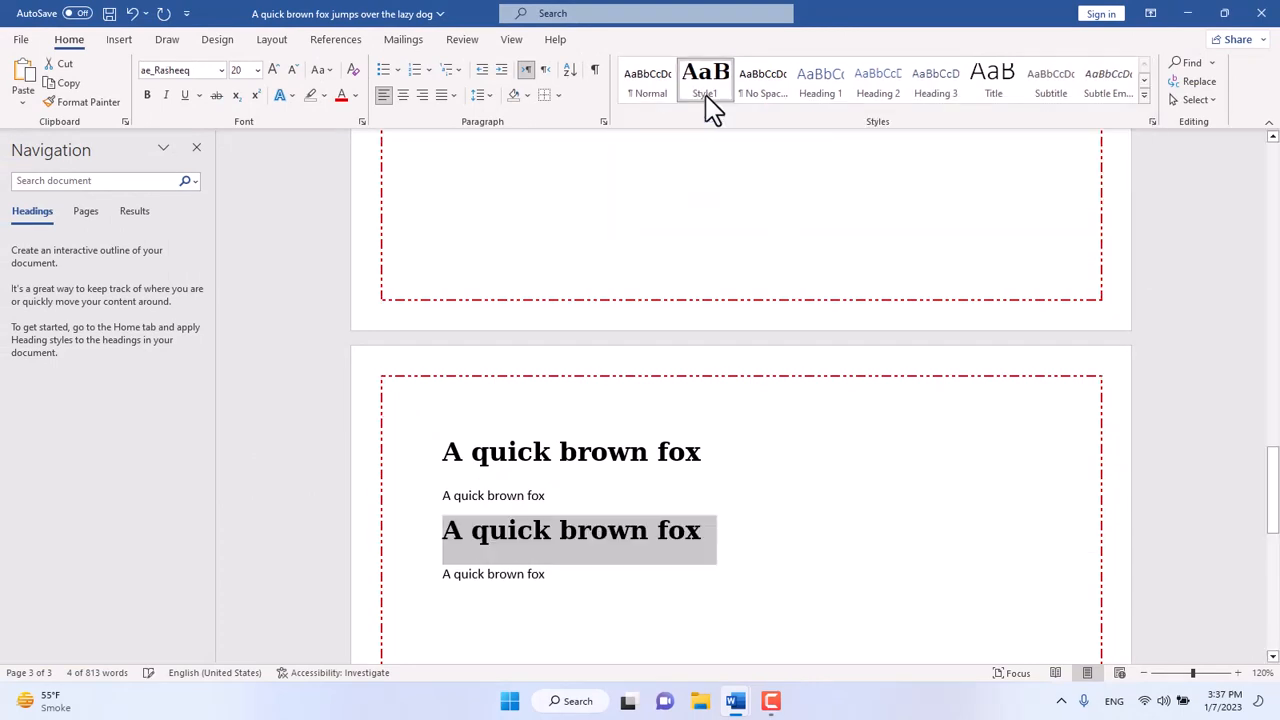
# - Format the second "A quick brown fox" line in Bahnschrift SemiBold at size 14
pyautogui.moveTo(575, 499); pyautogui.dragTo(442, 498)
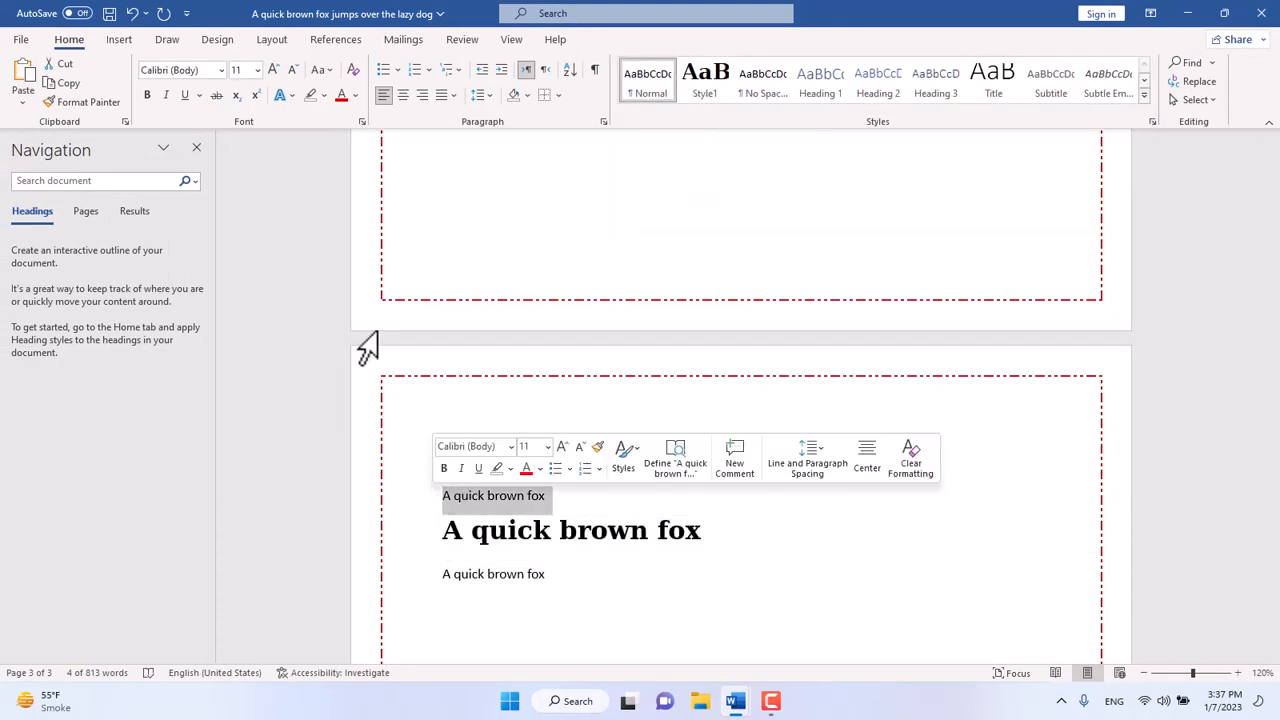
pyautogui.click(221, 70)
pyautogui.scroll(-15, 245, 230)
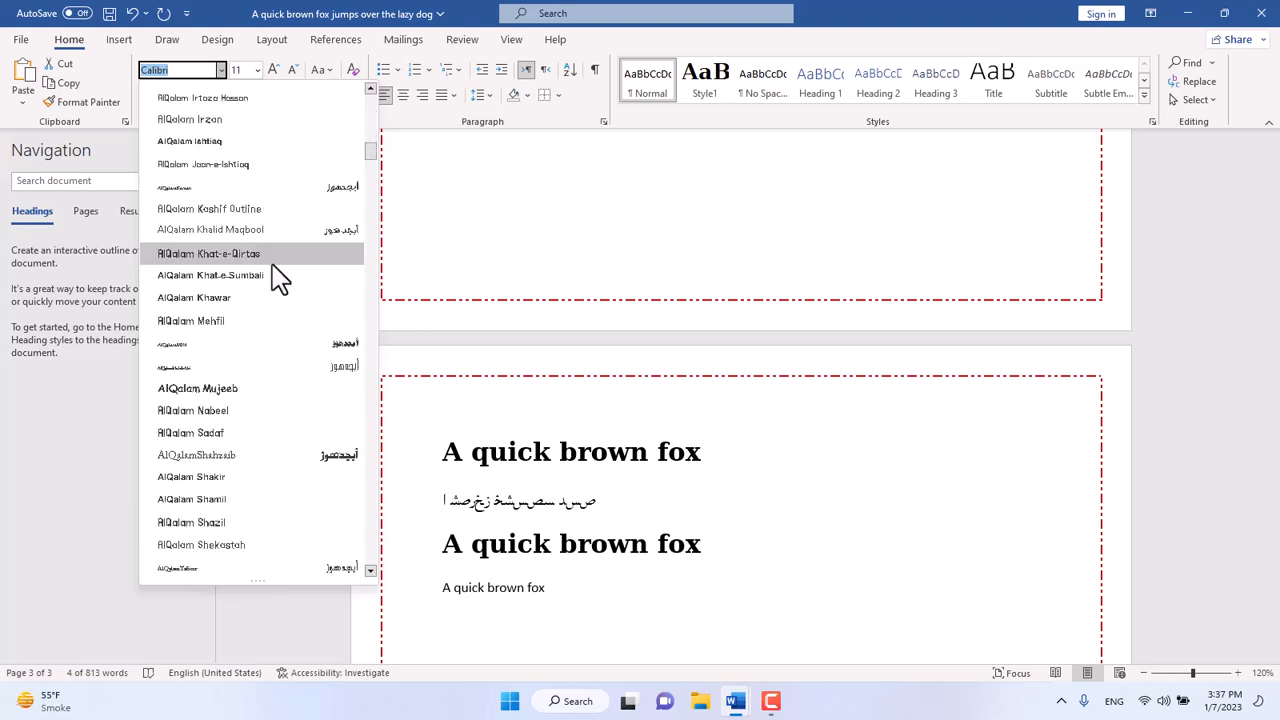
pyautogui.scroll(-6, 245, 310)
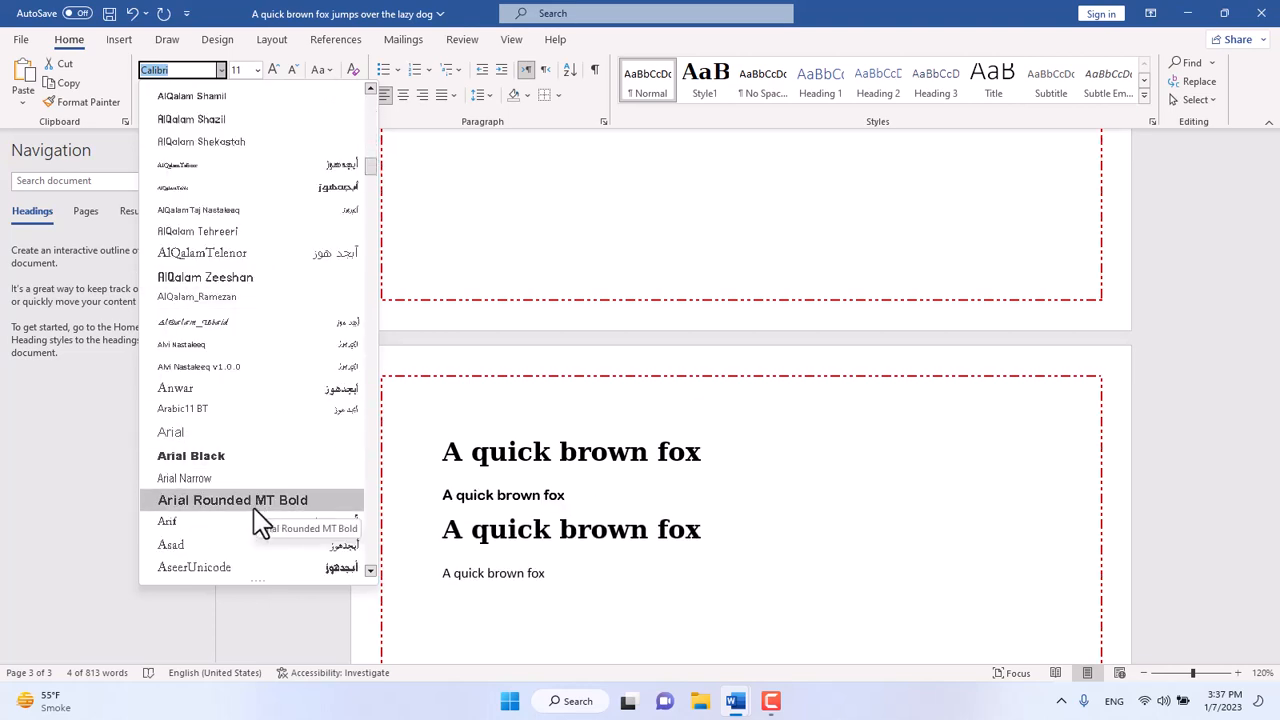
pyautogui.scroll(-7, 229, 429)
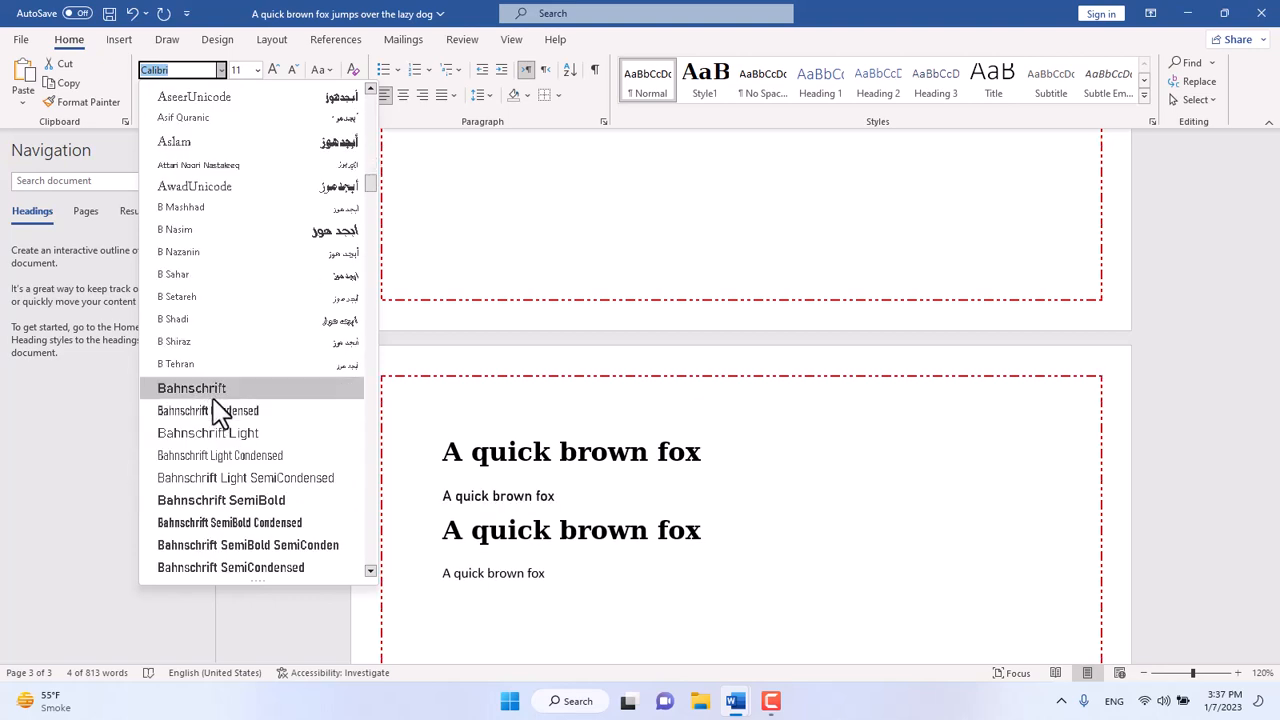
pyautogui.click(230, 500)
pyautogui.click(274, 69)
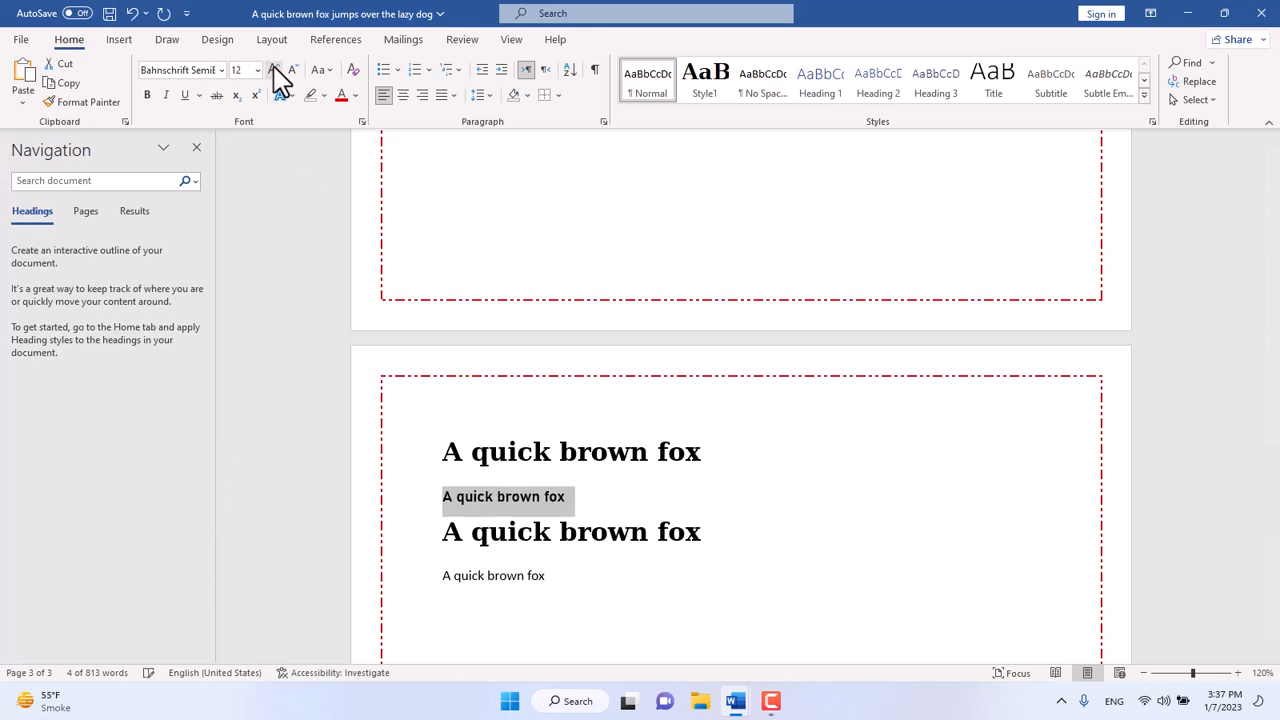
pyautogui.click(274, 69)
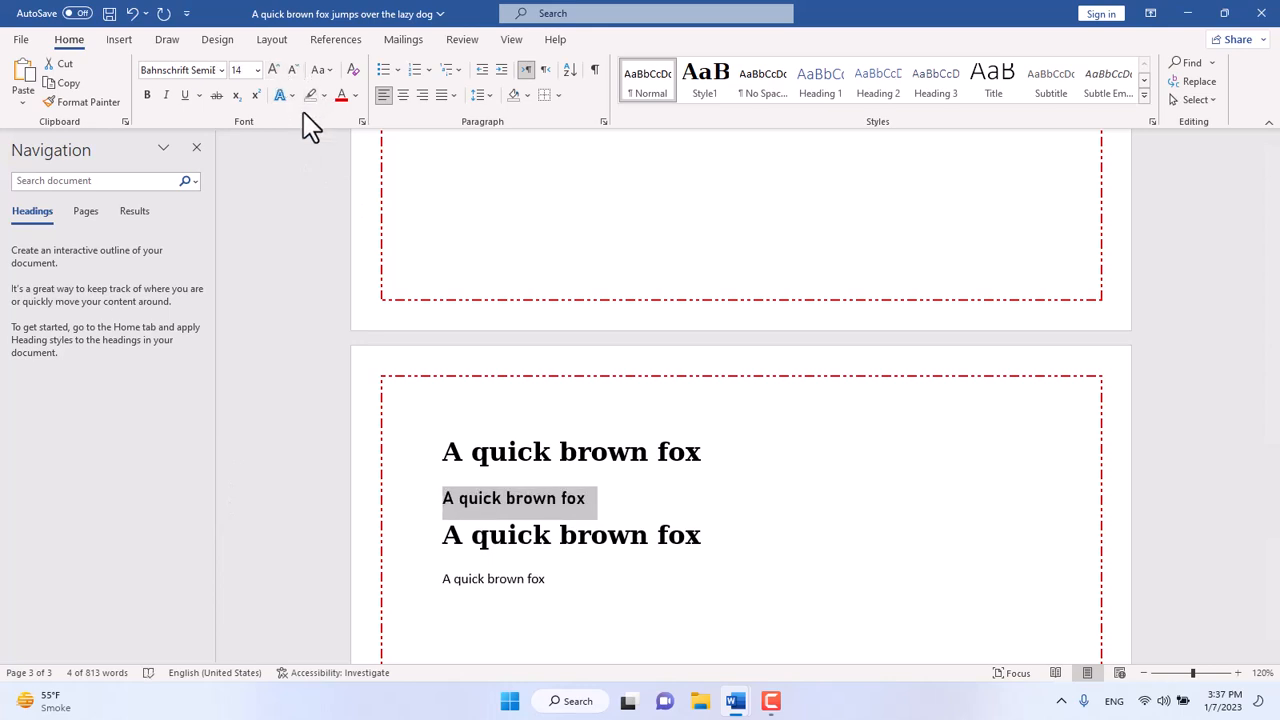
# - Give the second "A quick brown fox" line a thick underline after trying a wavy one
pyautogui.click(199, 96)
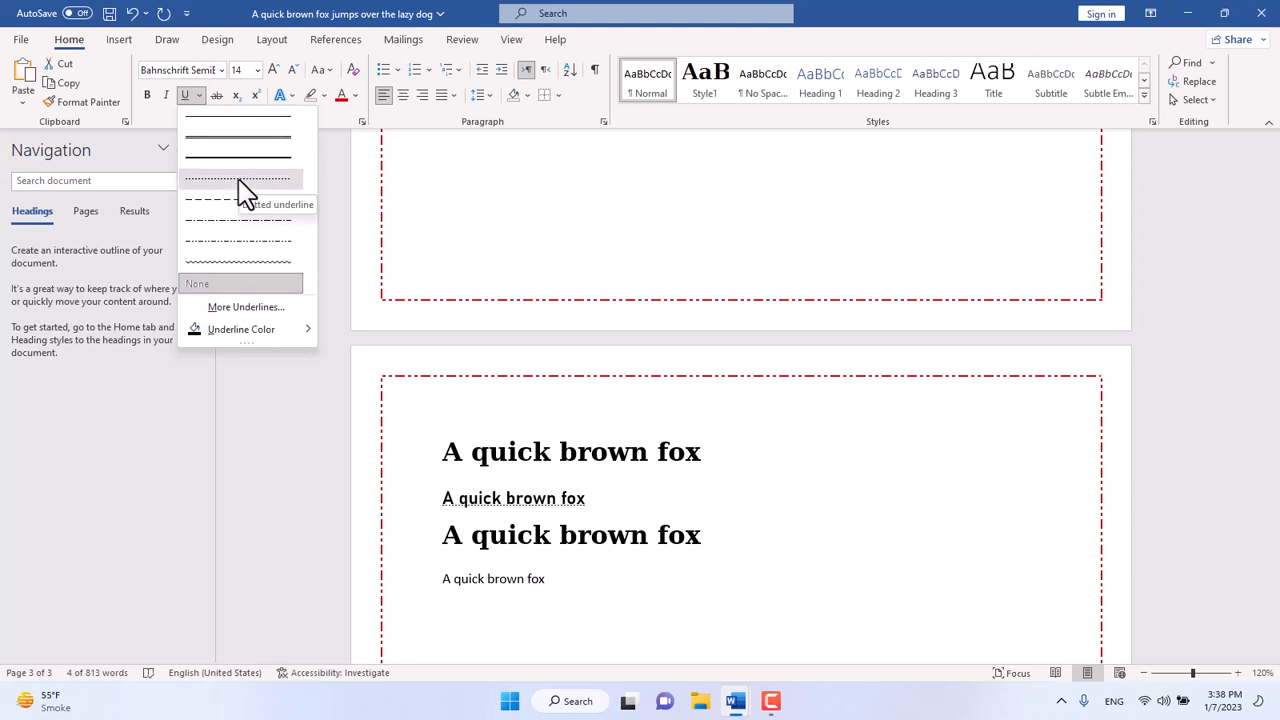
pyautogui.click(234, 263)
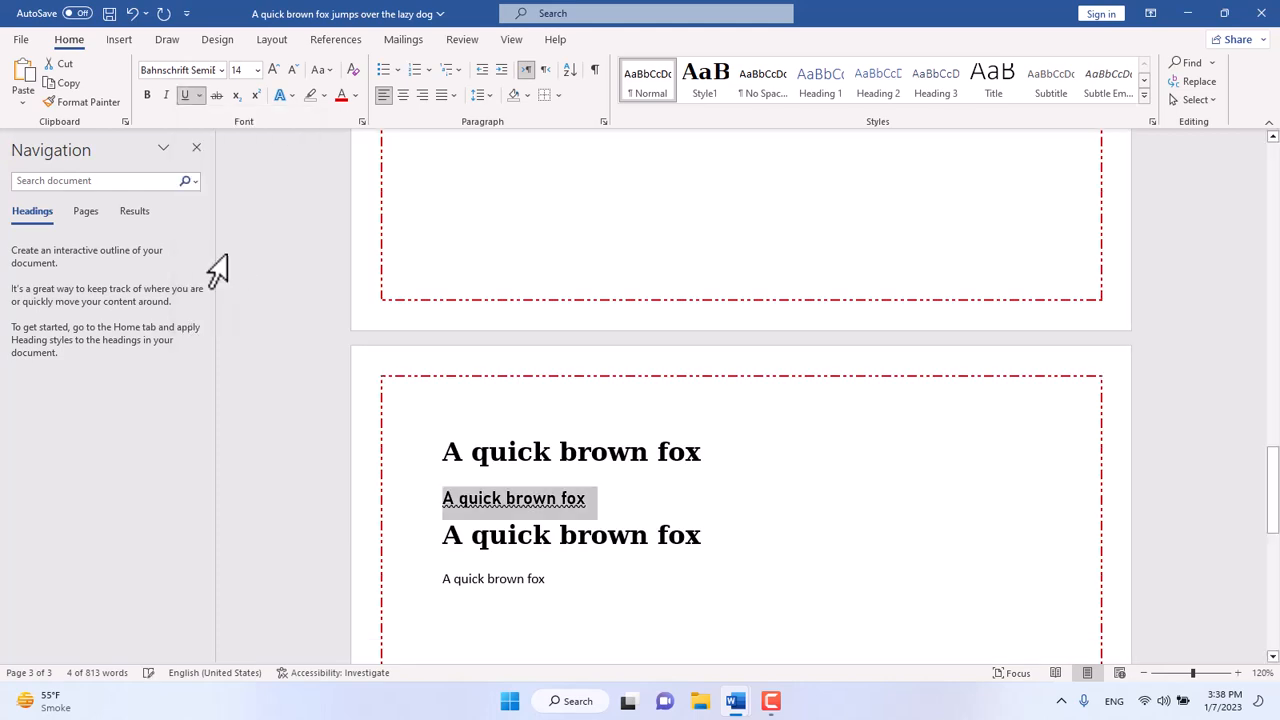
pyautogui.click(199, 96)
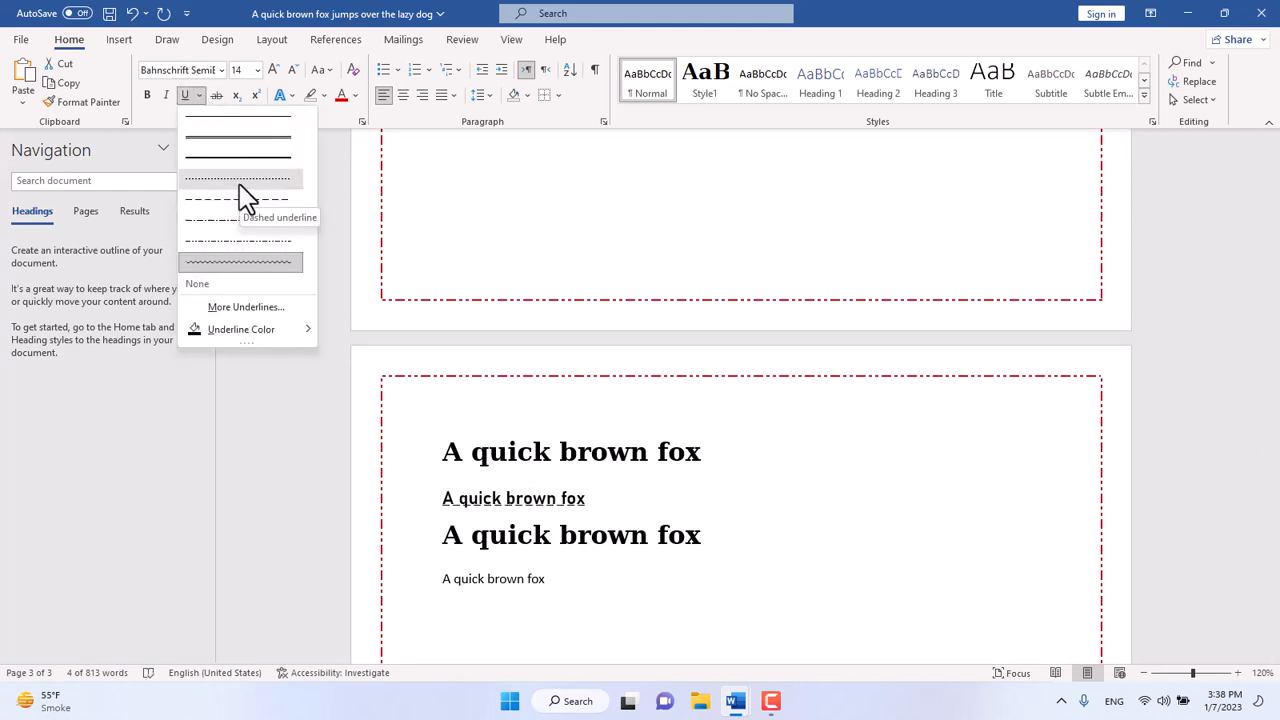
pyautogui.click(237, 158)
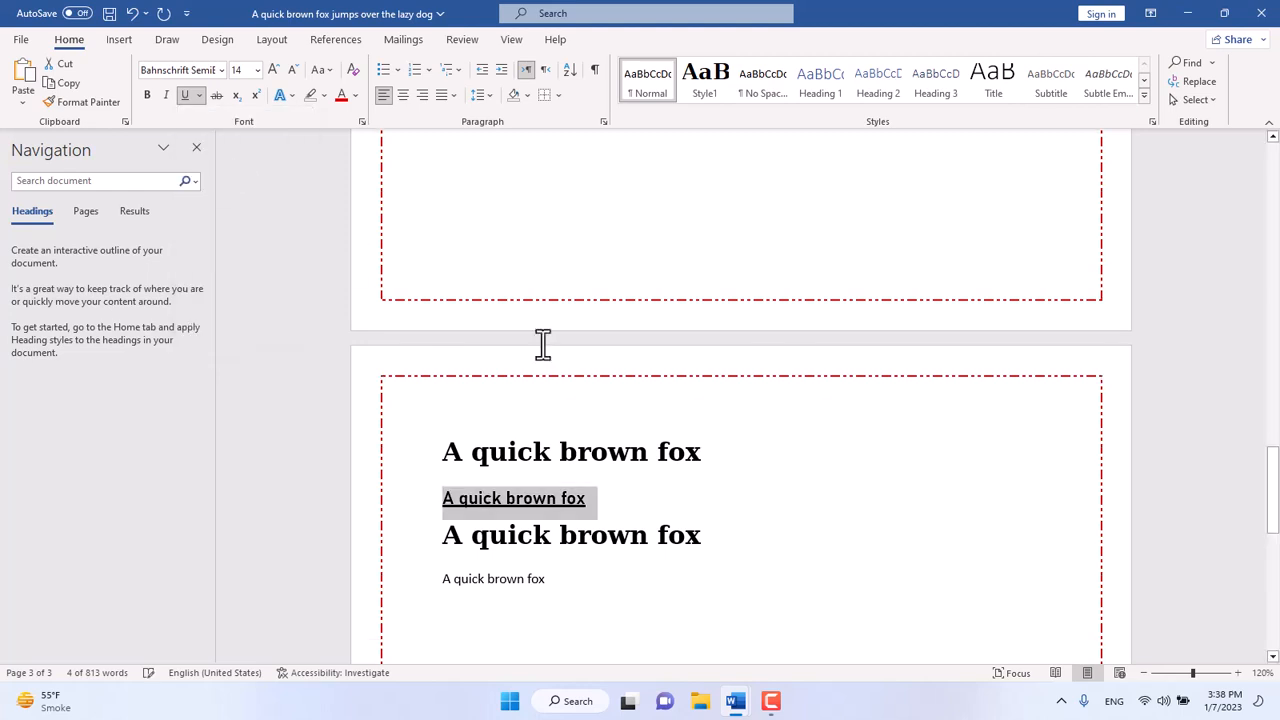
# - Create a new style from the second line's formatting, keeping the suggested name Style2
pyautogui.click(1151, 121)
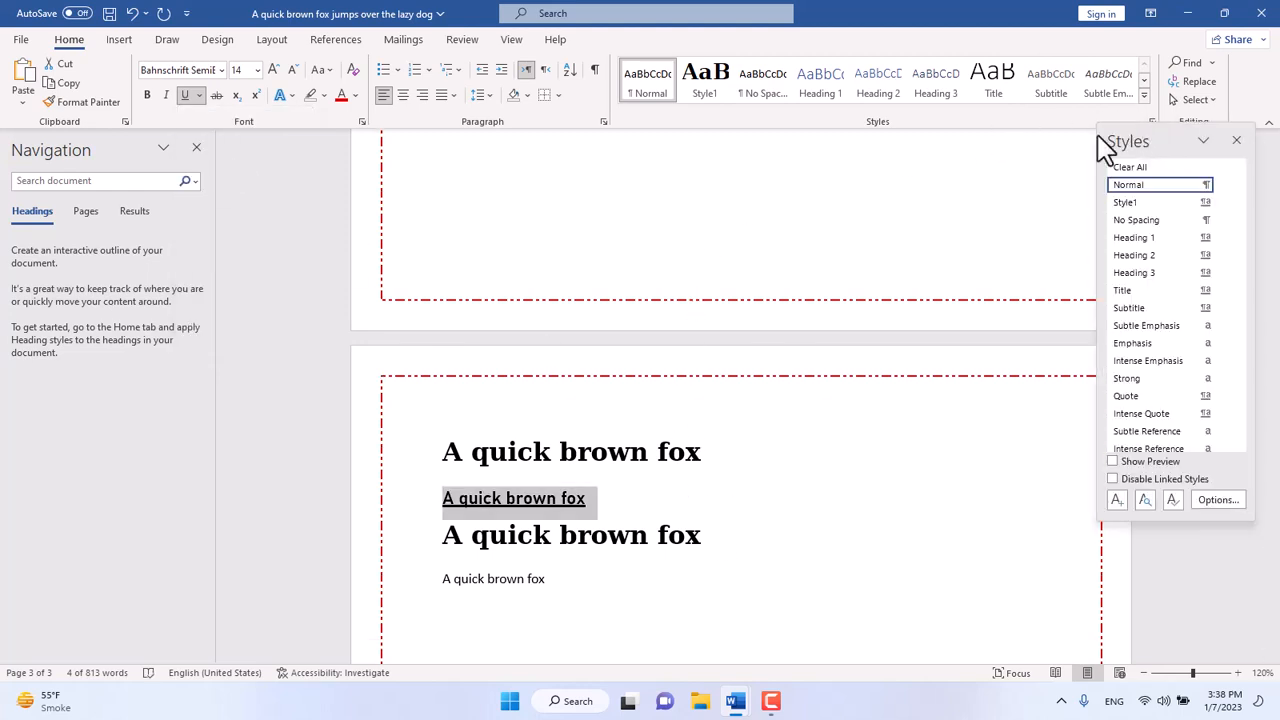
pyautogui.click(1235, 141)
pyautogui.click(1144, 114)
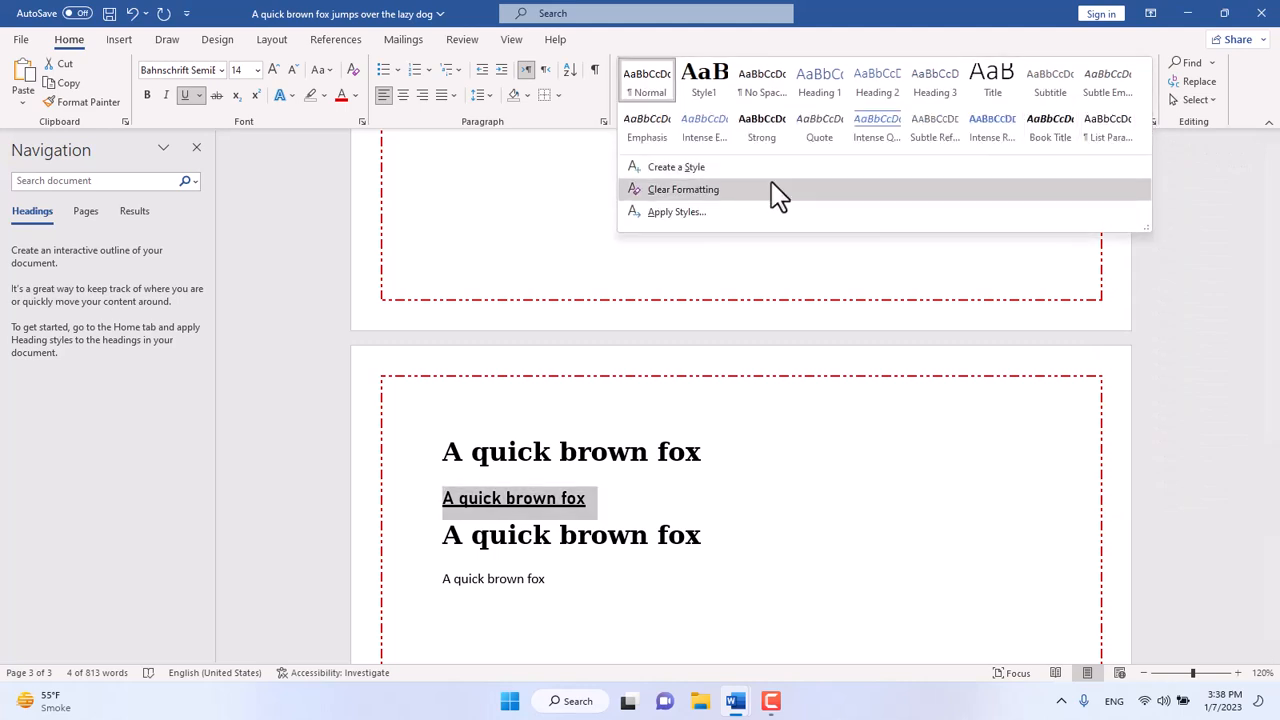
pyautogui.click(736, 168)
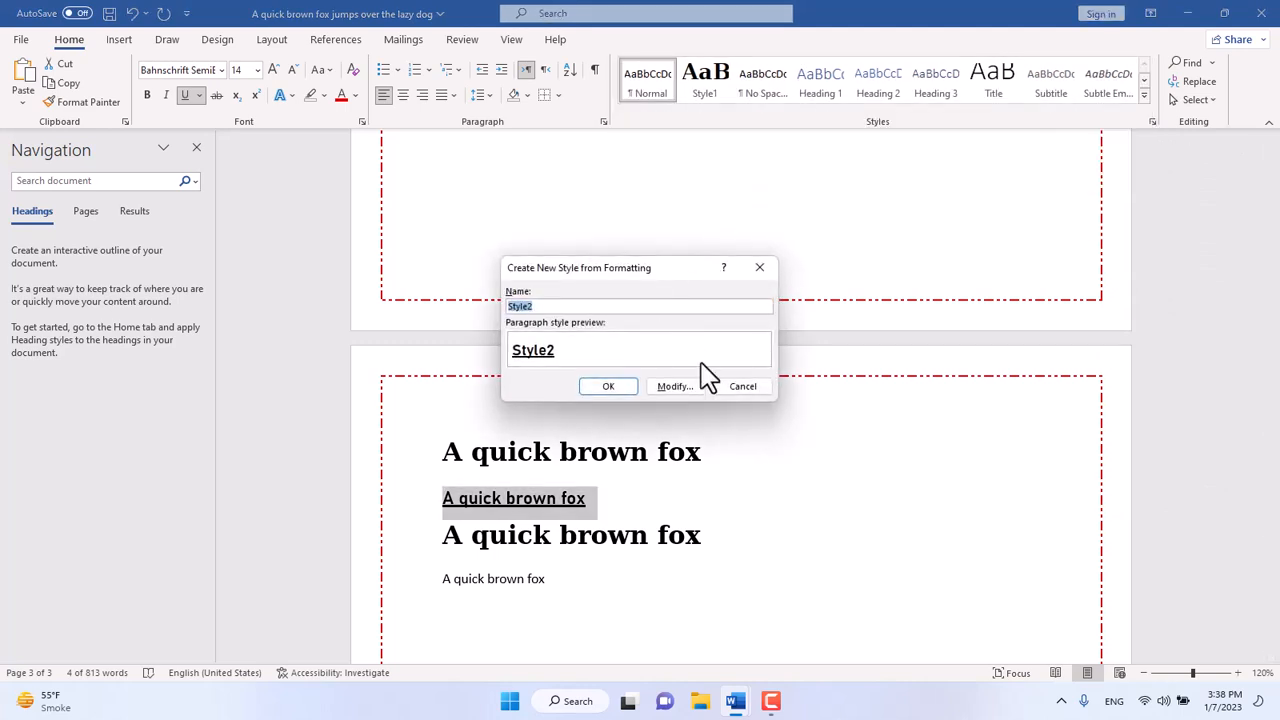
pyautogui.click(616, 388)
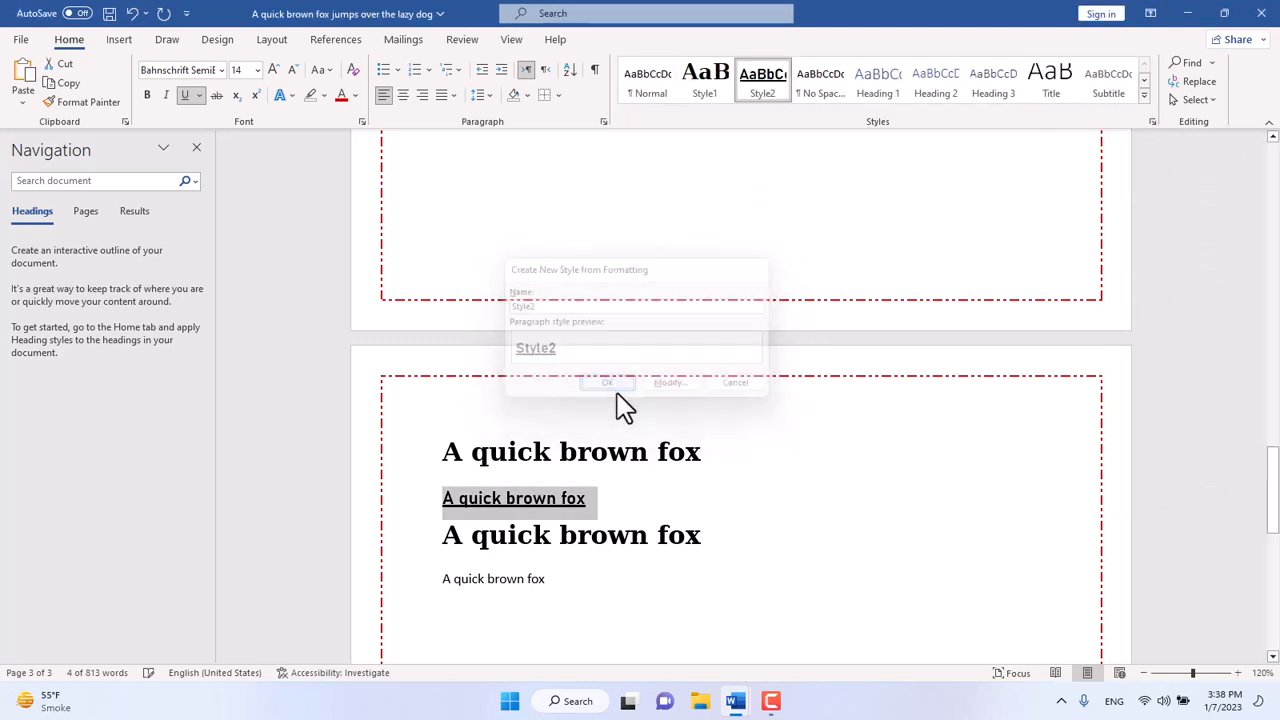
# - Apply the custom Style2 style to the fourth "A quick brown fox" line
pyautogui.click(767, 530)
pyautogui.moveTo(570, 574); pyautogui.dragTo(442, 580)
pyautogui.click(765, 85)
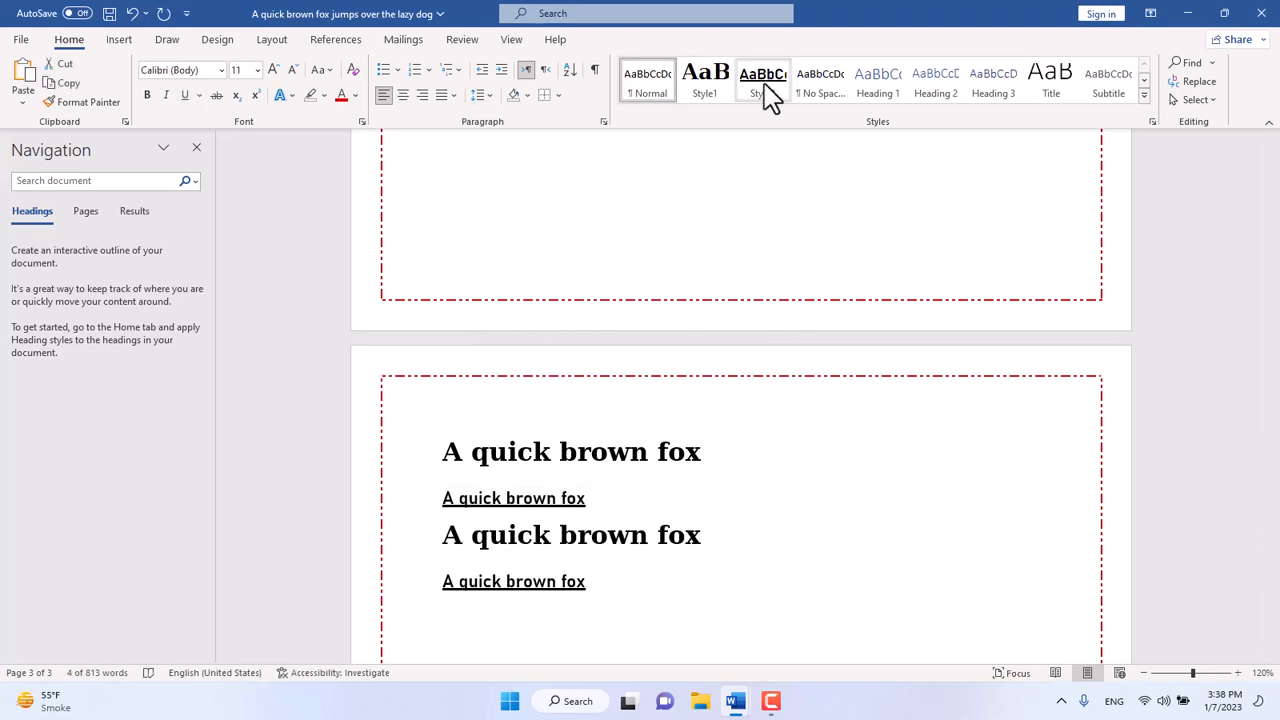
pyautogui.click(770, 97)
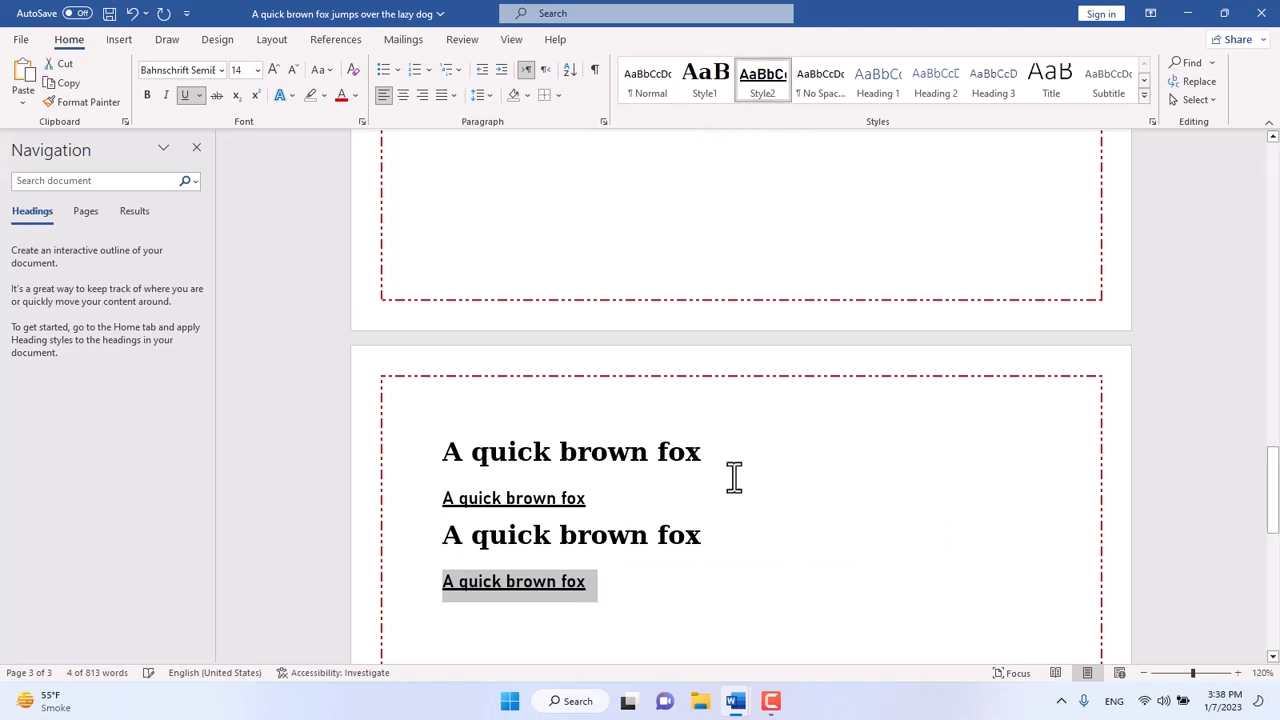
pyautogui.click(712, 577)
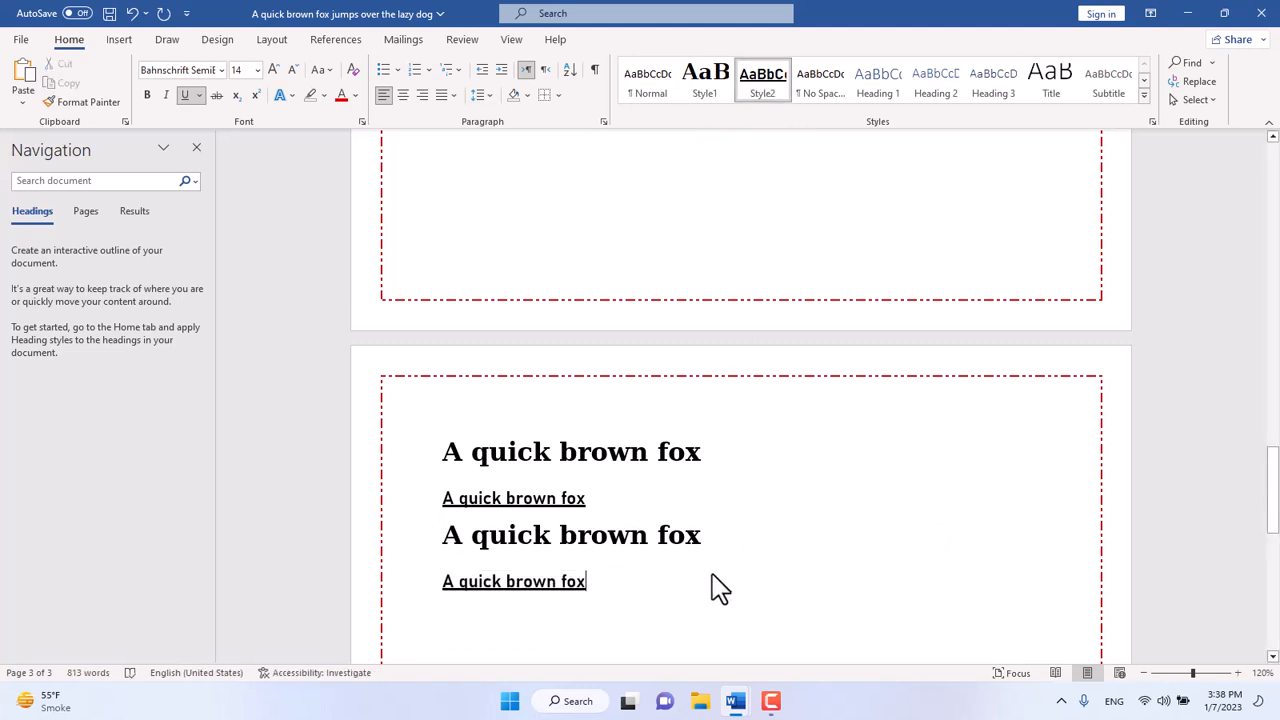
pyautogui.click(771, 702)
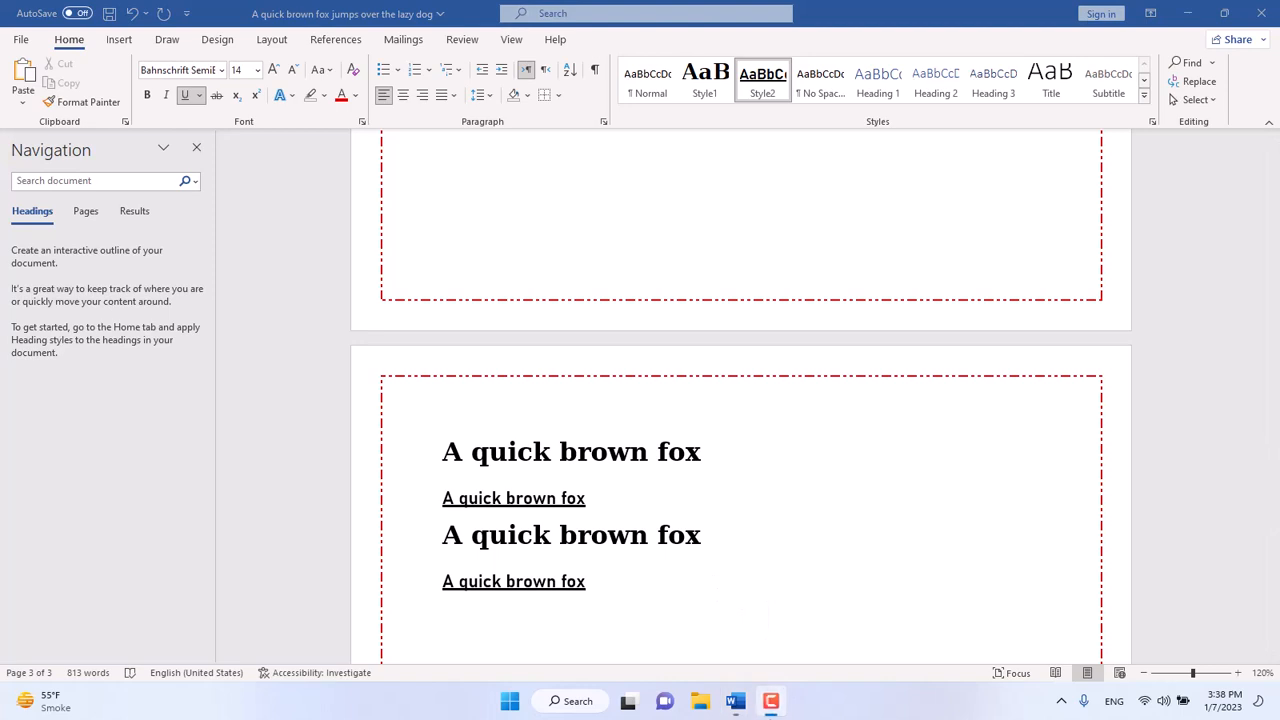
pyautogui.click(713, 575)
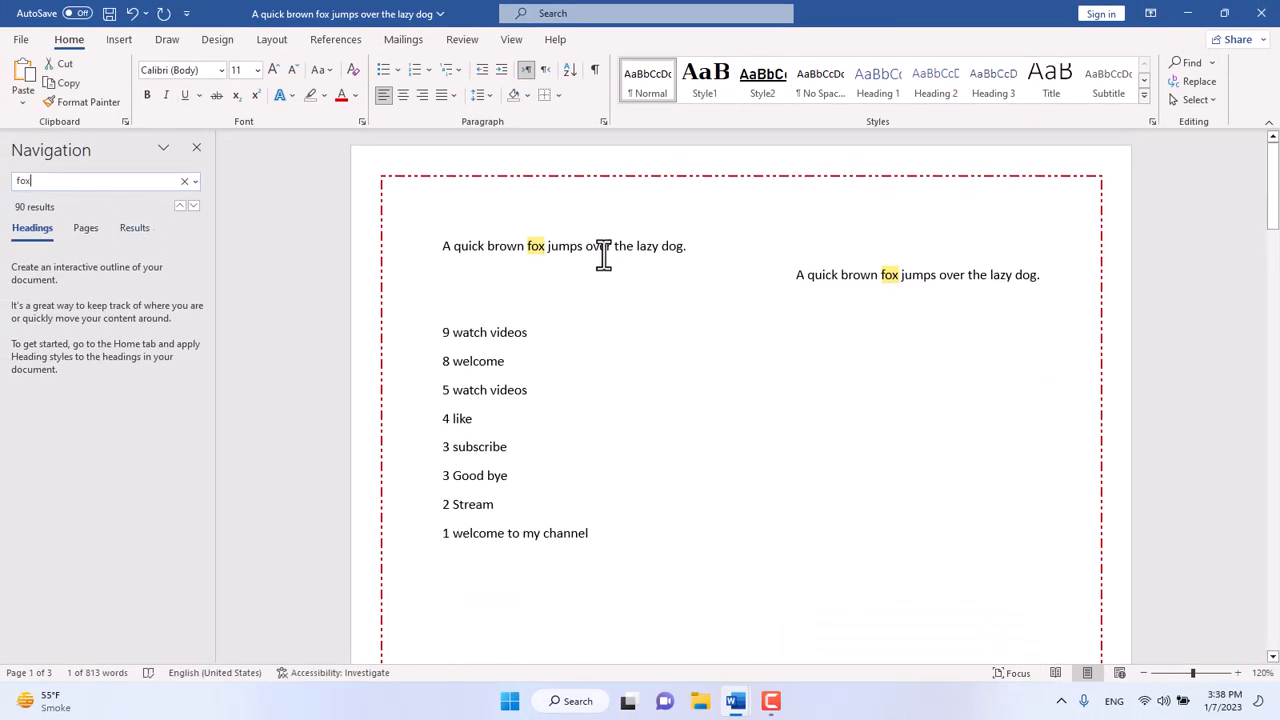
# - Look through the highlighted matches for "fox" across the document's pages
pyautogui.scroll(-3, 658, 368)
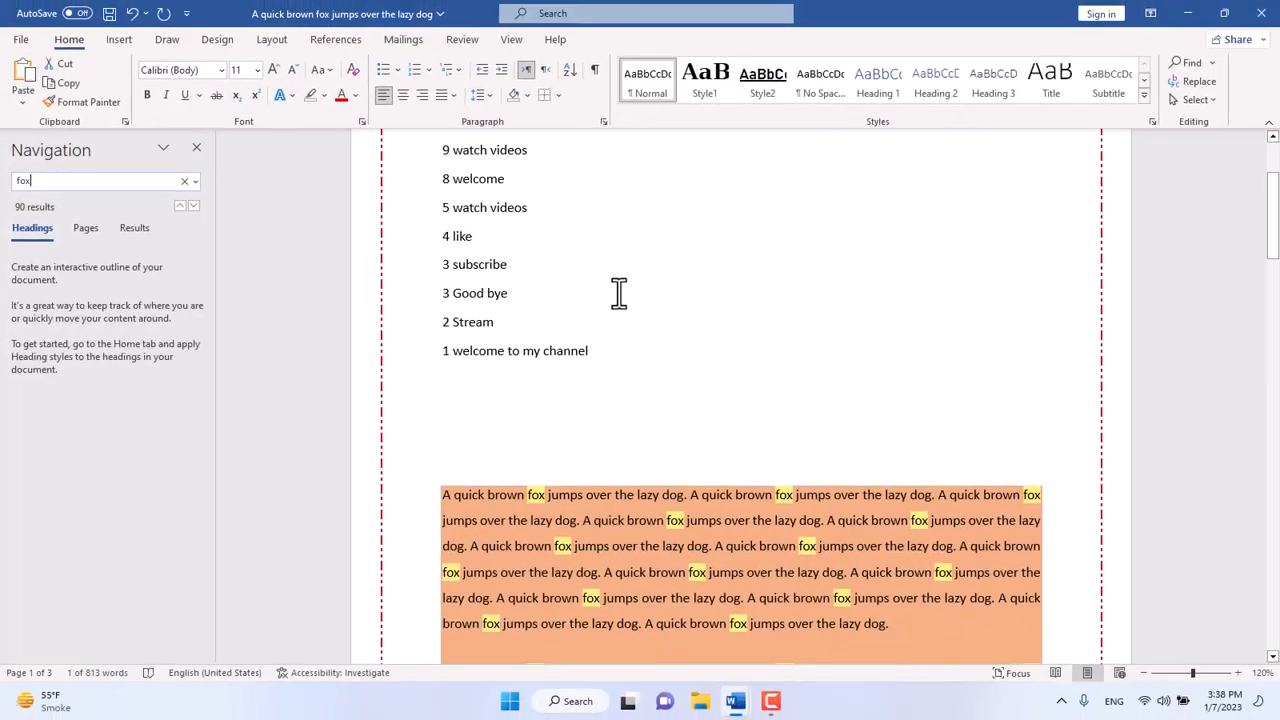
pyautogui.scroll(-2, 600, 300)
pyautogui.scroll(-6, 595, 307)
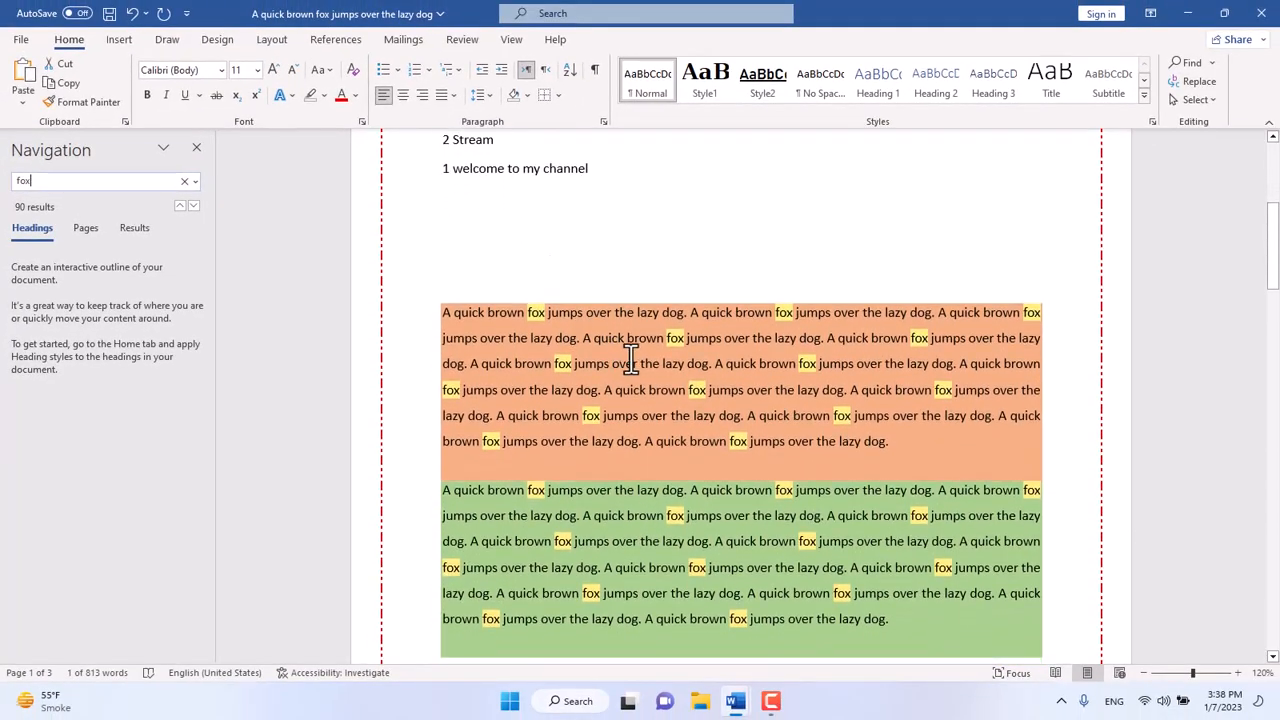
pyautogui.scroll(-8, 676, 440)
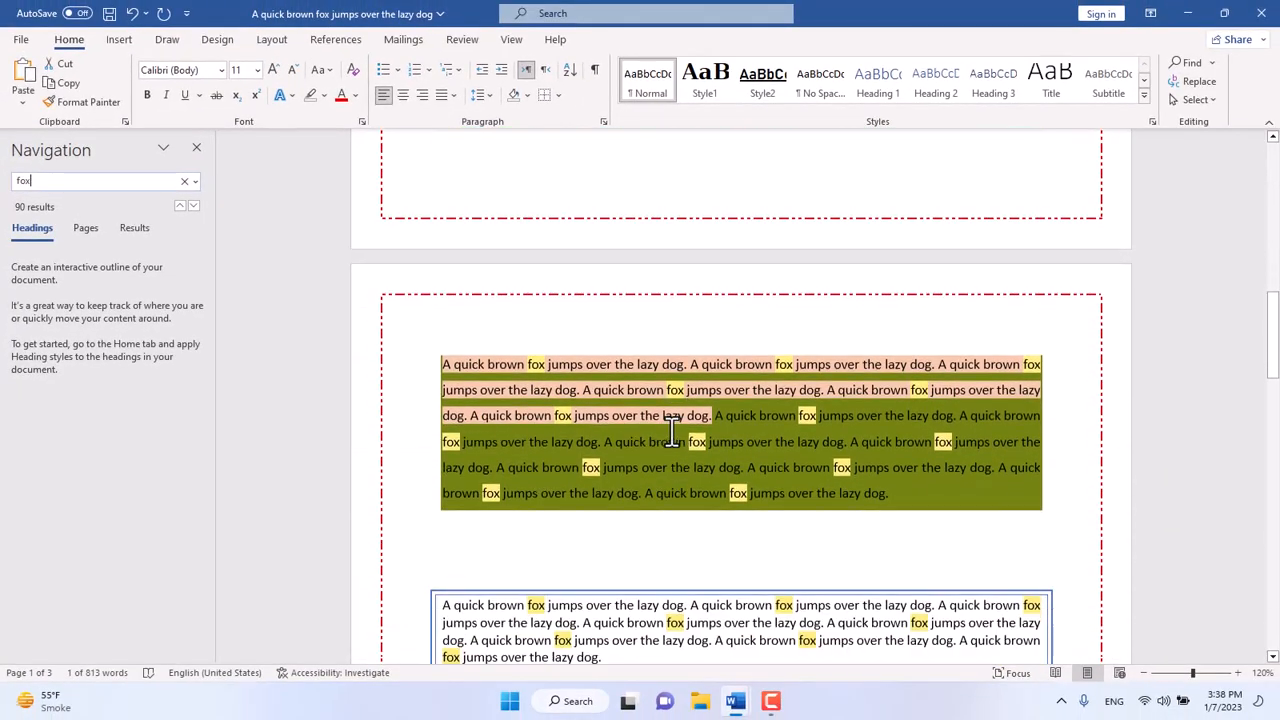
pyautogui.scroll(-1, 674, 430)
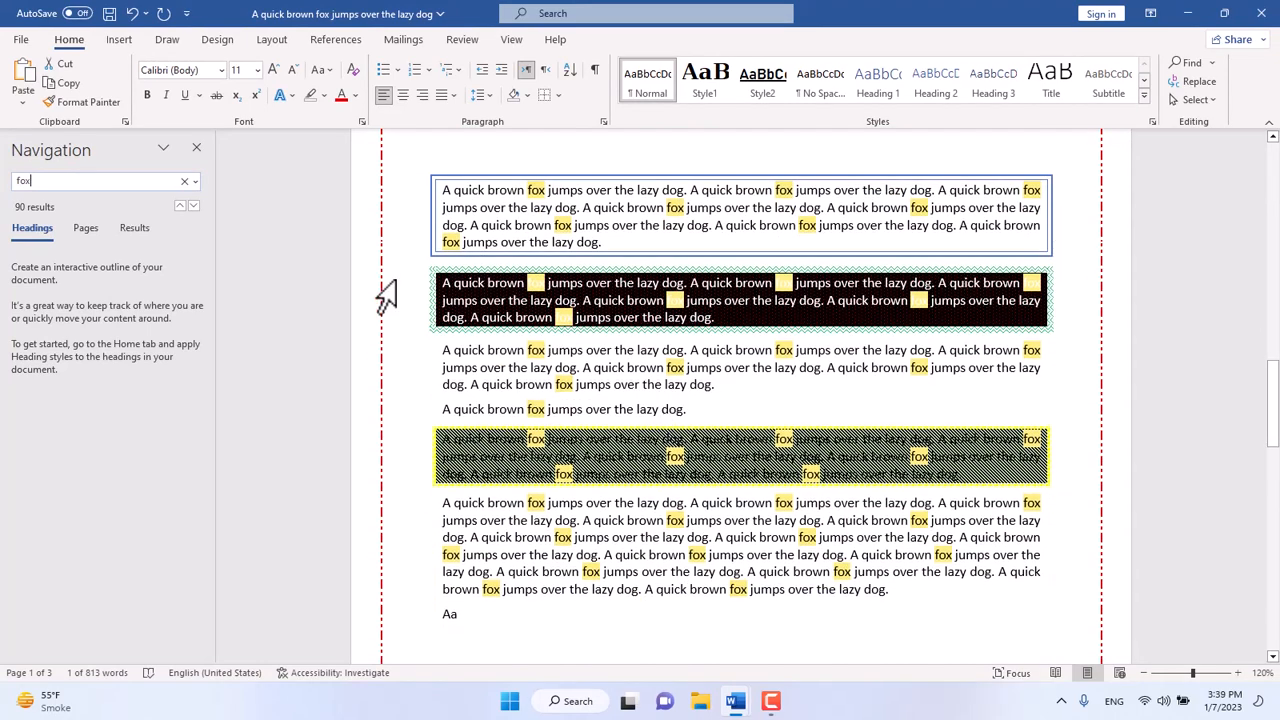
# - Start a find-and-replace for "fox" and go through its first occurrences one by one, into the orange paragraph
pyautogui.click(1197, 82)
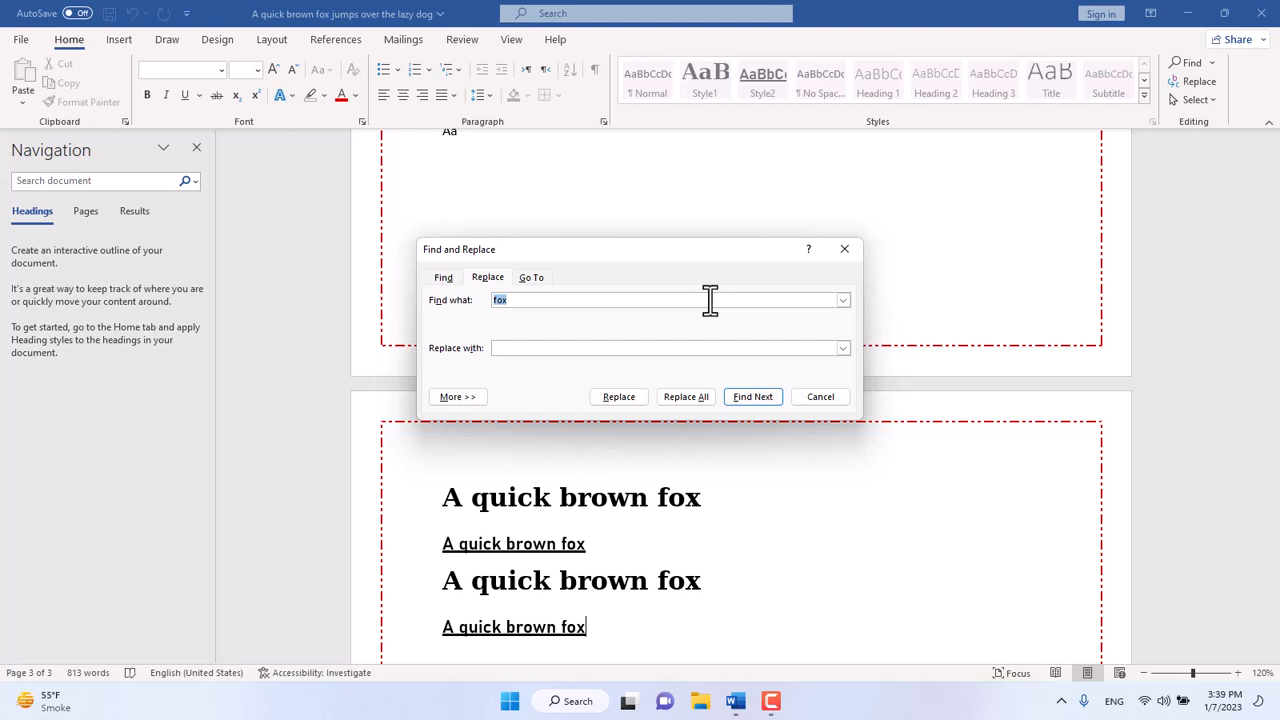
pyautogui.click(748, 402)
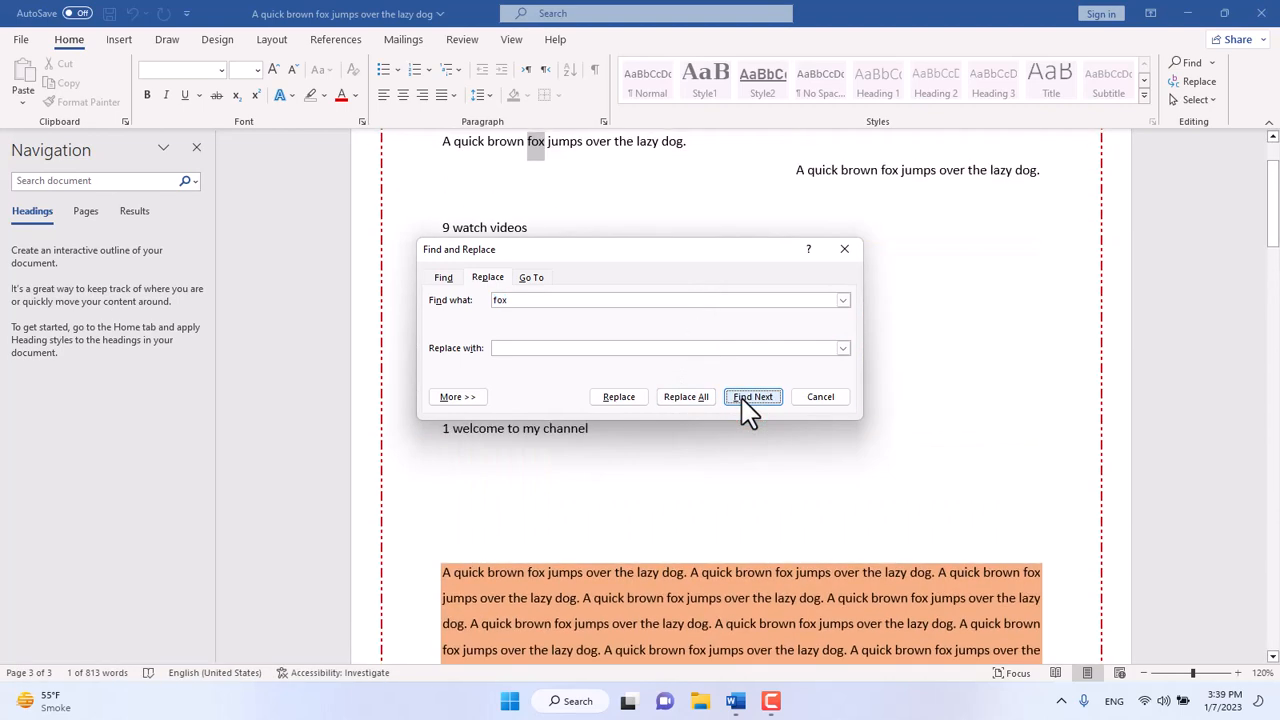
pyautogui.click(748, 402)
pyautogui.click(748, 402)
pyautogui.click(748, 402)
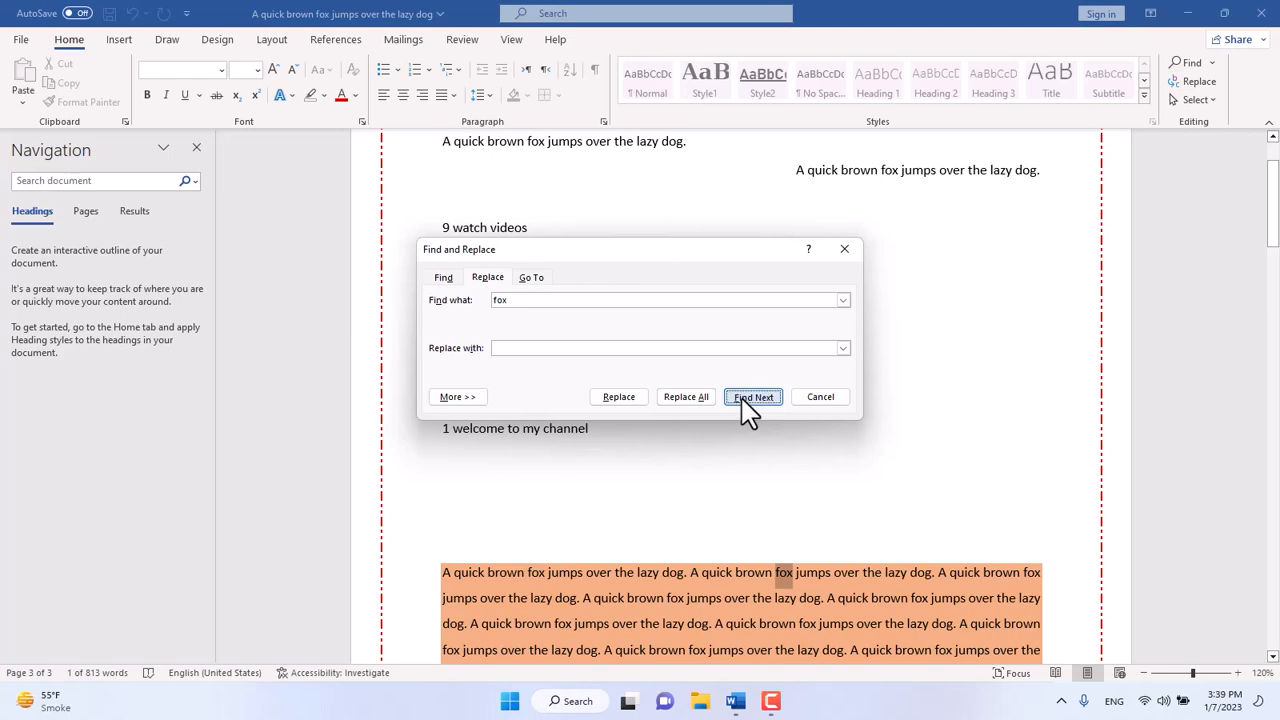
pyautogui.click(748, 402)
pyautogui.click(748, 402)
pyautogui.click(760, 400)
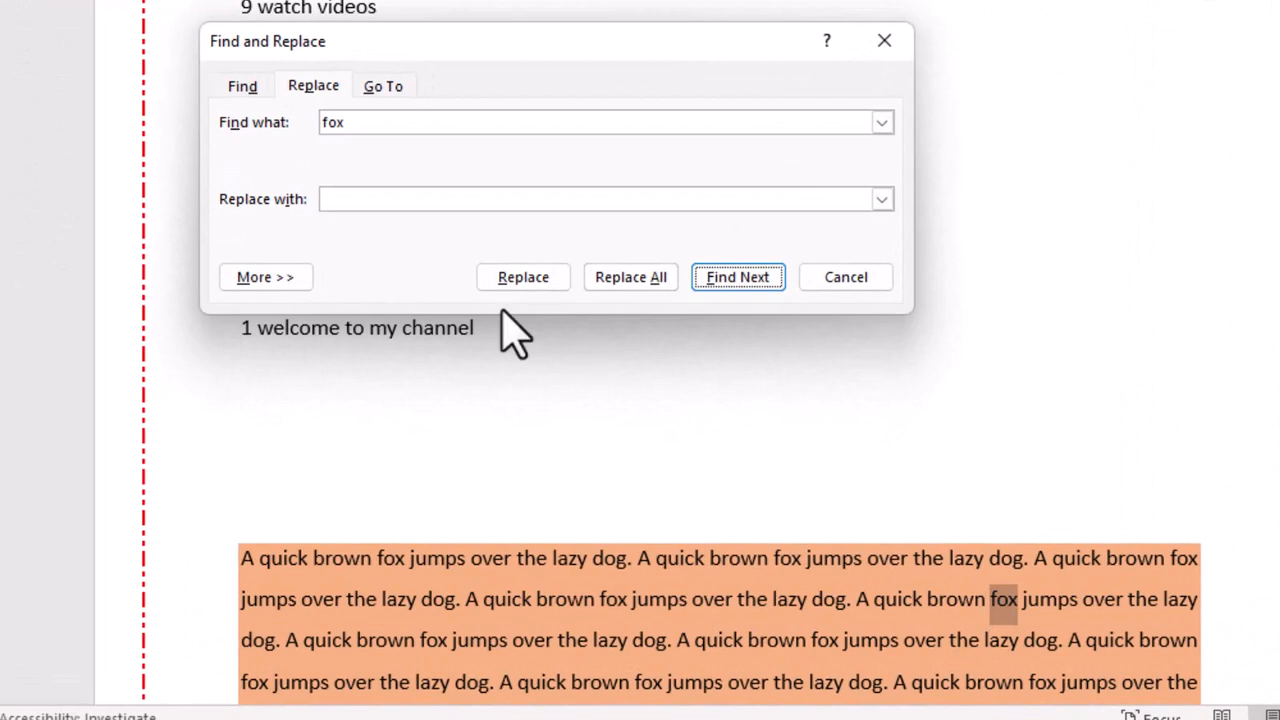
# - Replace only the found "fox" in the second line of the orange paragraph with "cat" and check the changed word
pyautogui.click(440, 234)
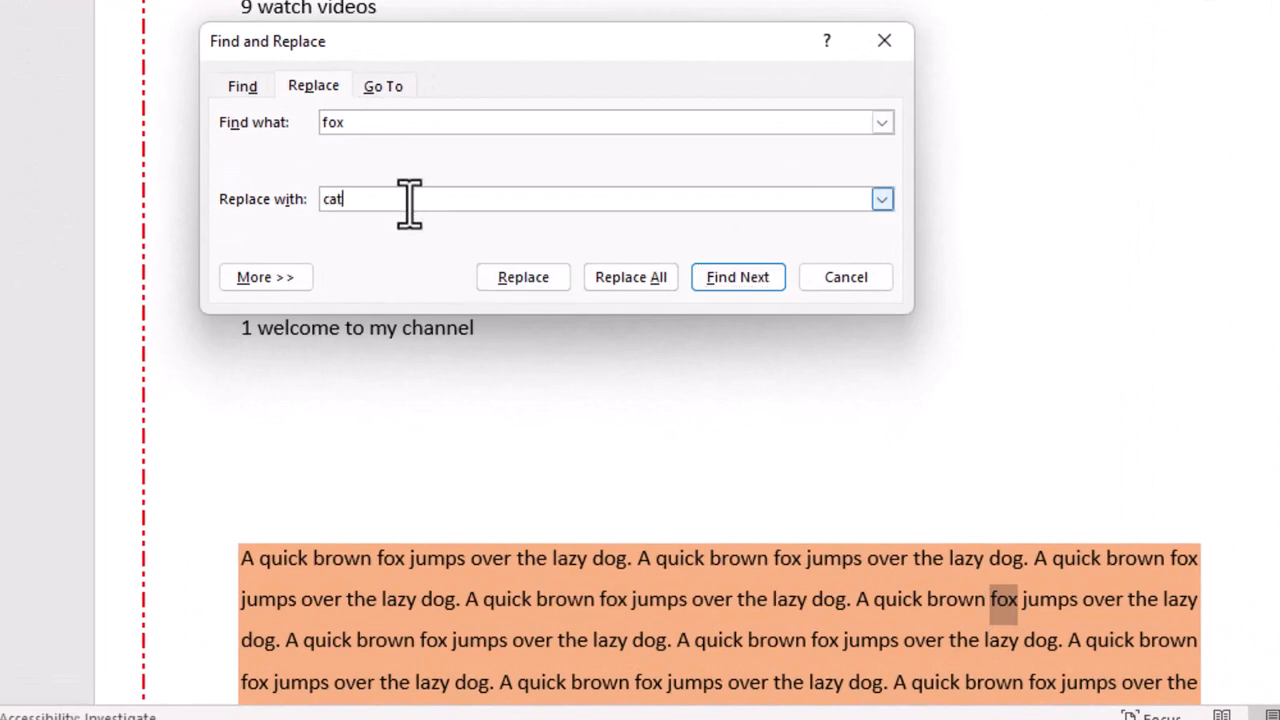
pyautogui.click(527, 286)
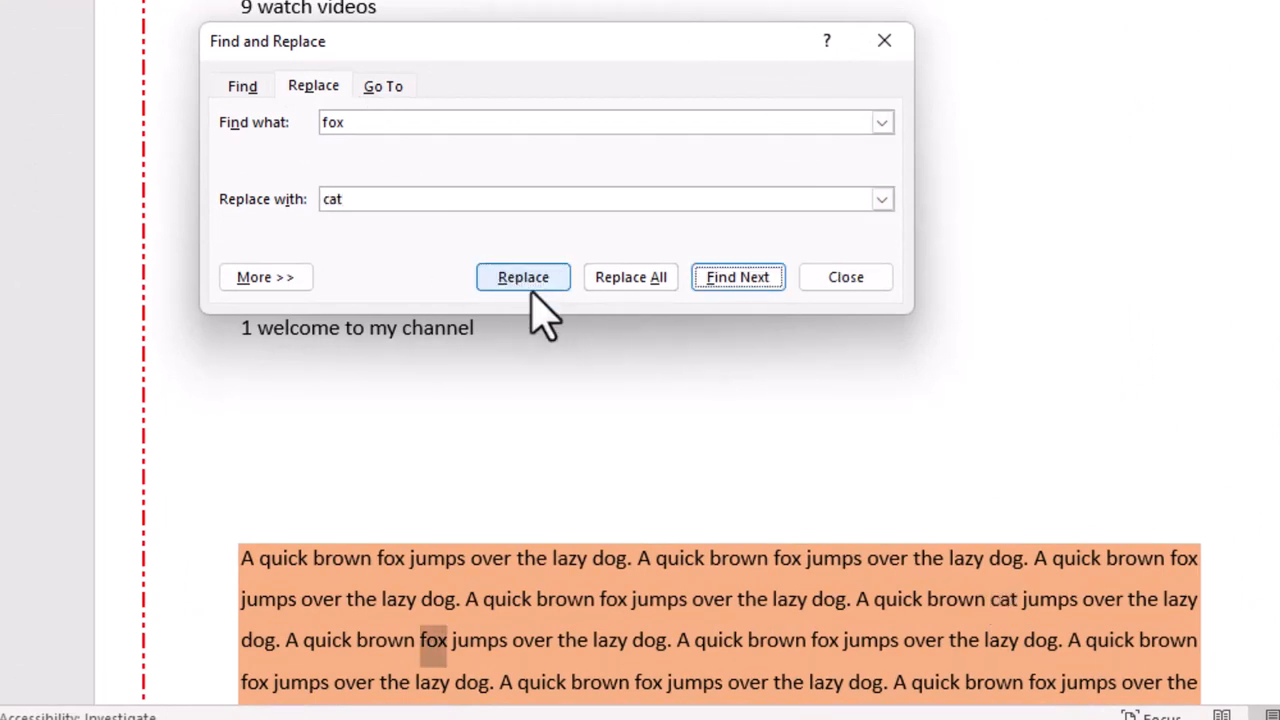
pyautogui.click(993, 603)
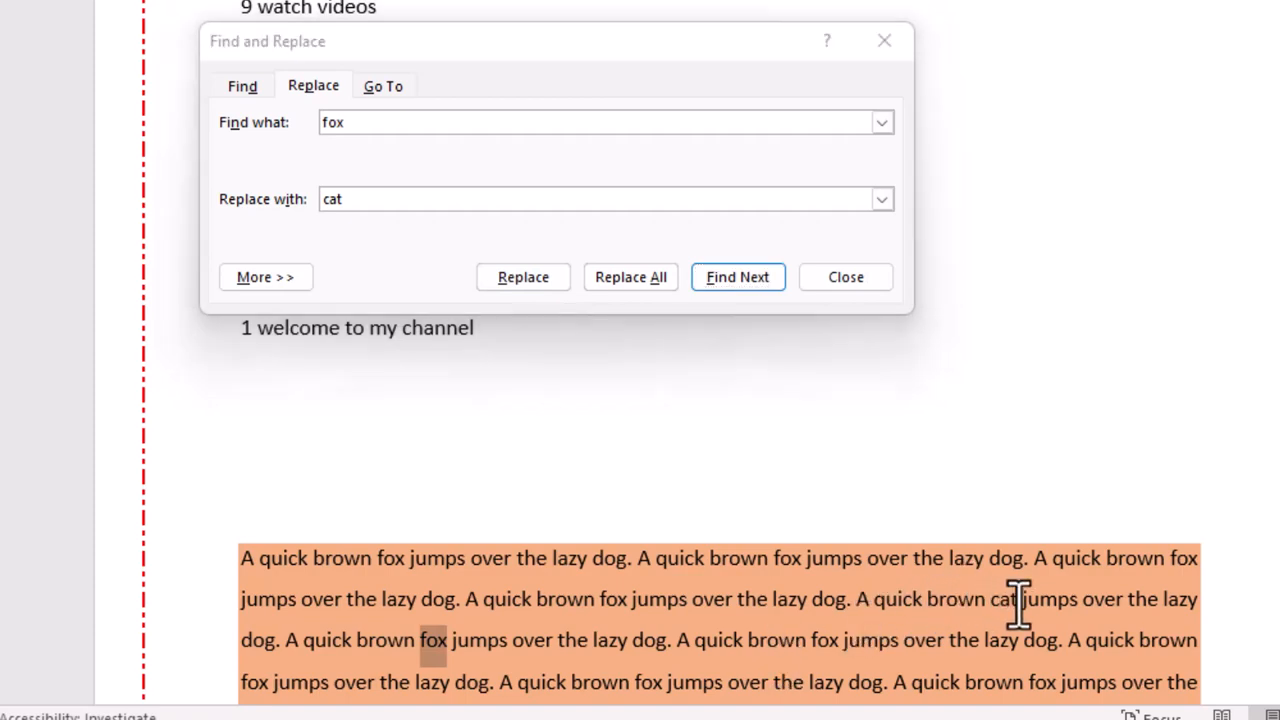
pyautogui.scroll(-1, 1012, 560)
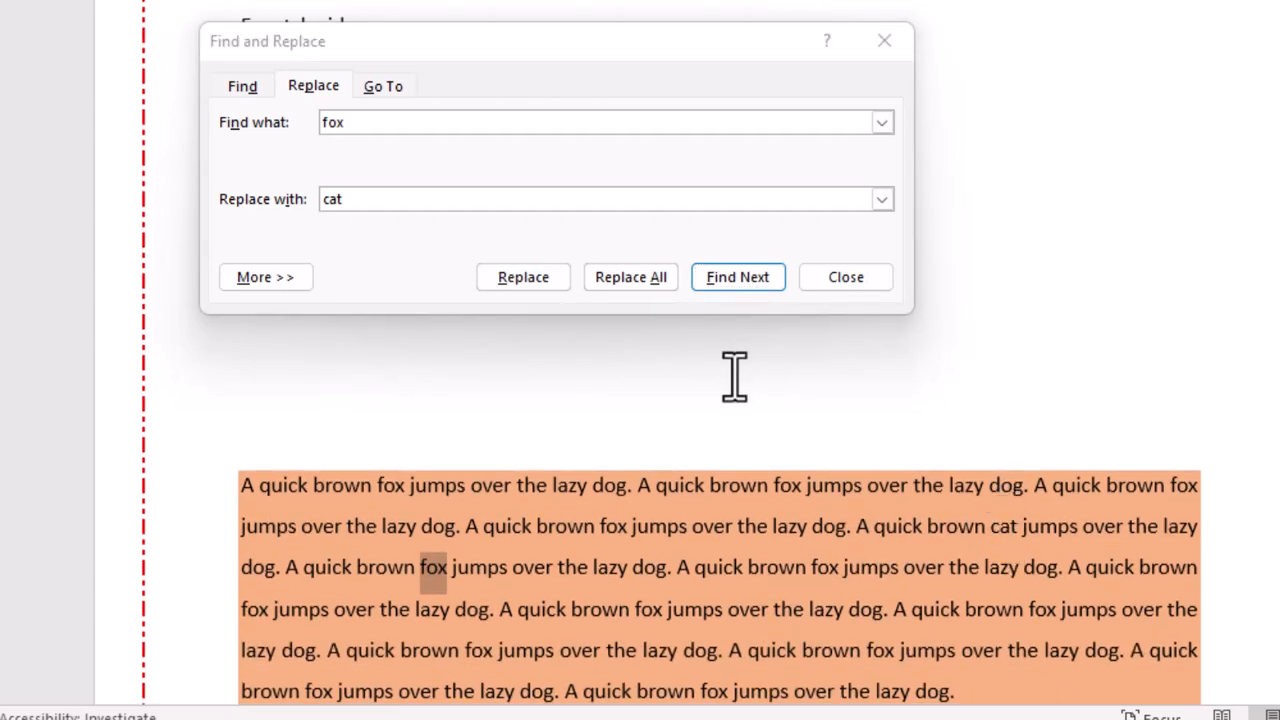
# - Replace all remaining occurrences of "fox" in the document with "cat" and close Find and Replace
pyautogui.doubleClick(405, 199)
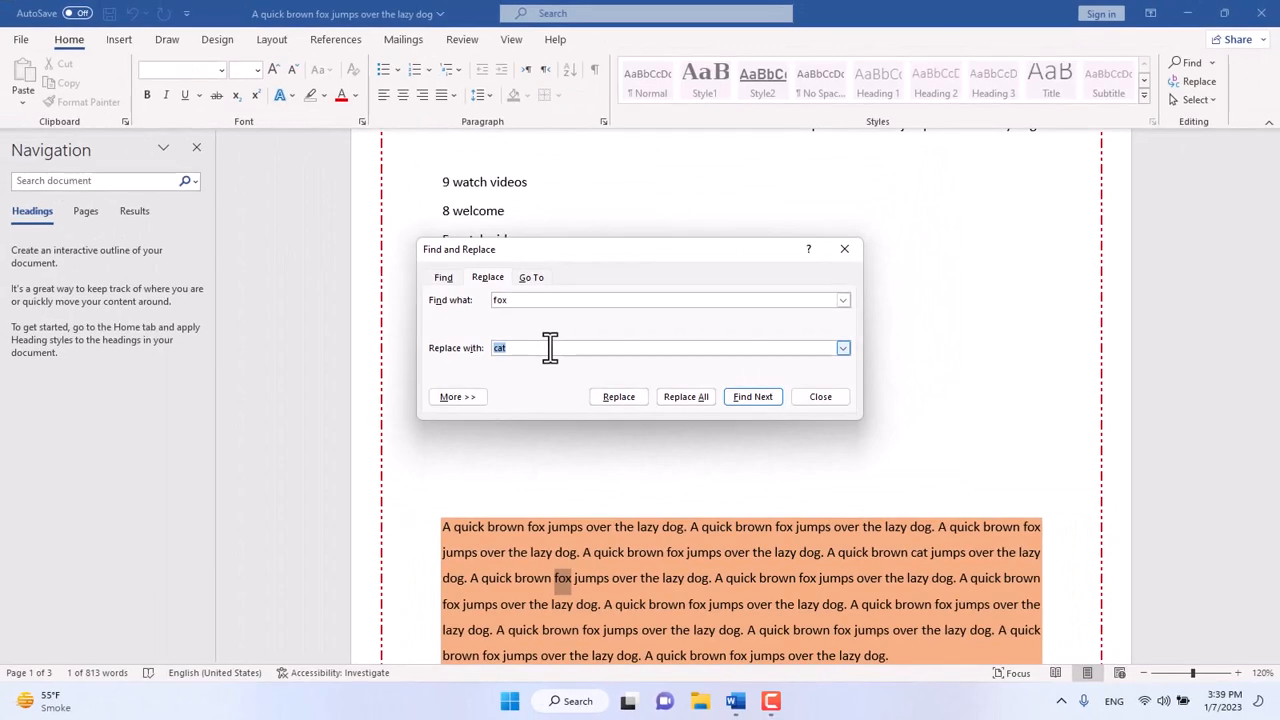
pyautogui.click(685, 403)
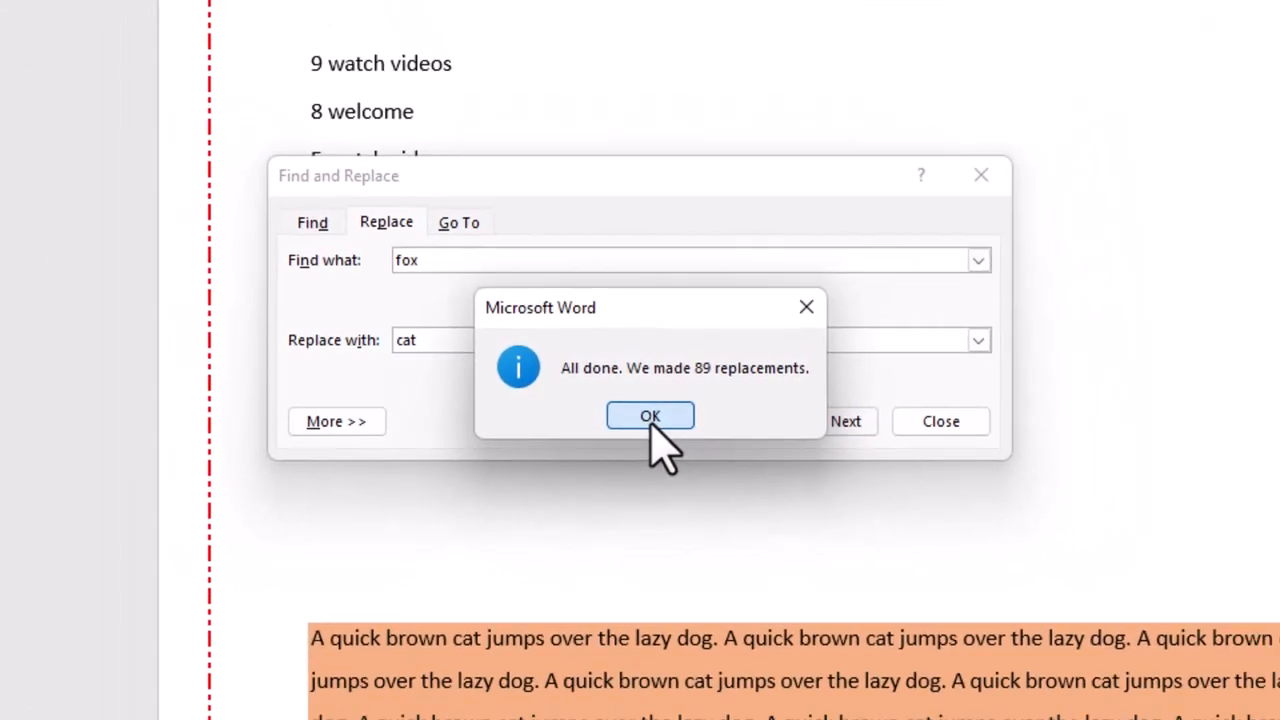
pyautogui.click(652, 427)
pyautogui.click(815, 400)
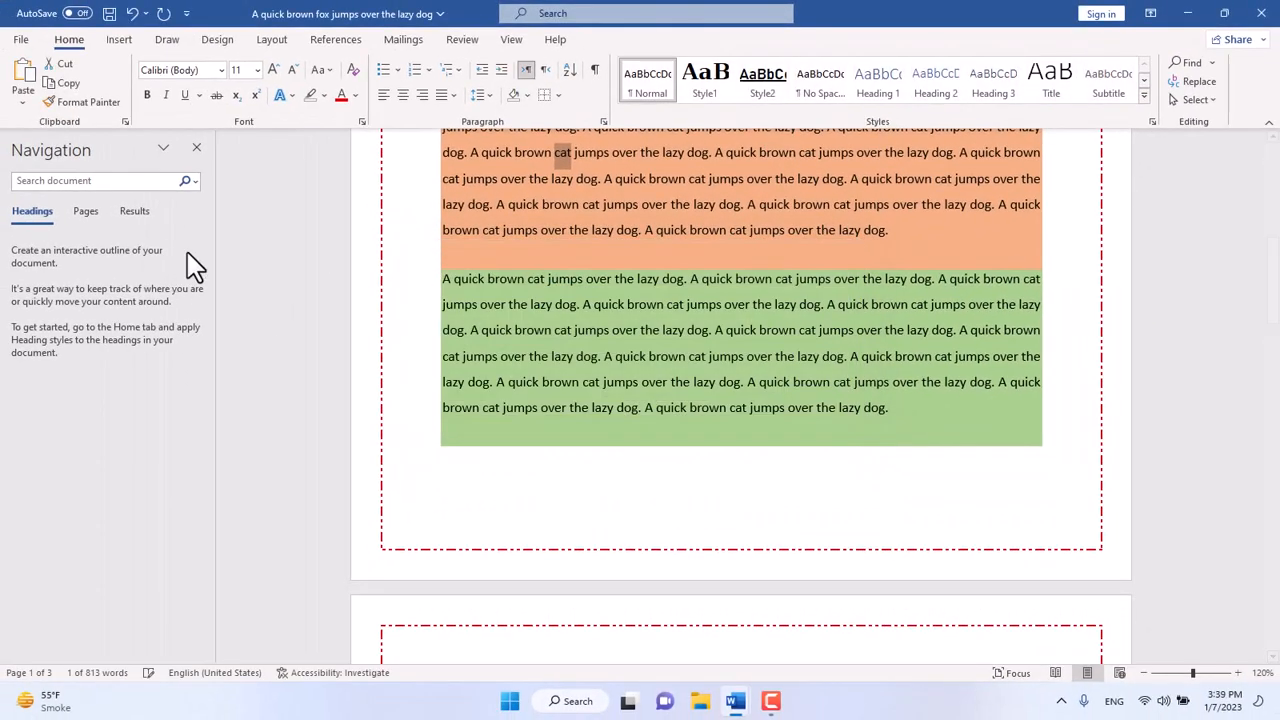
# - Search the document for "fox" and for "cat", and look through the highlighted "cat" matches on the pages
pyautogui.click(1188, 63)
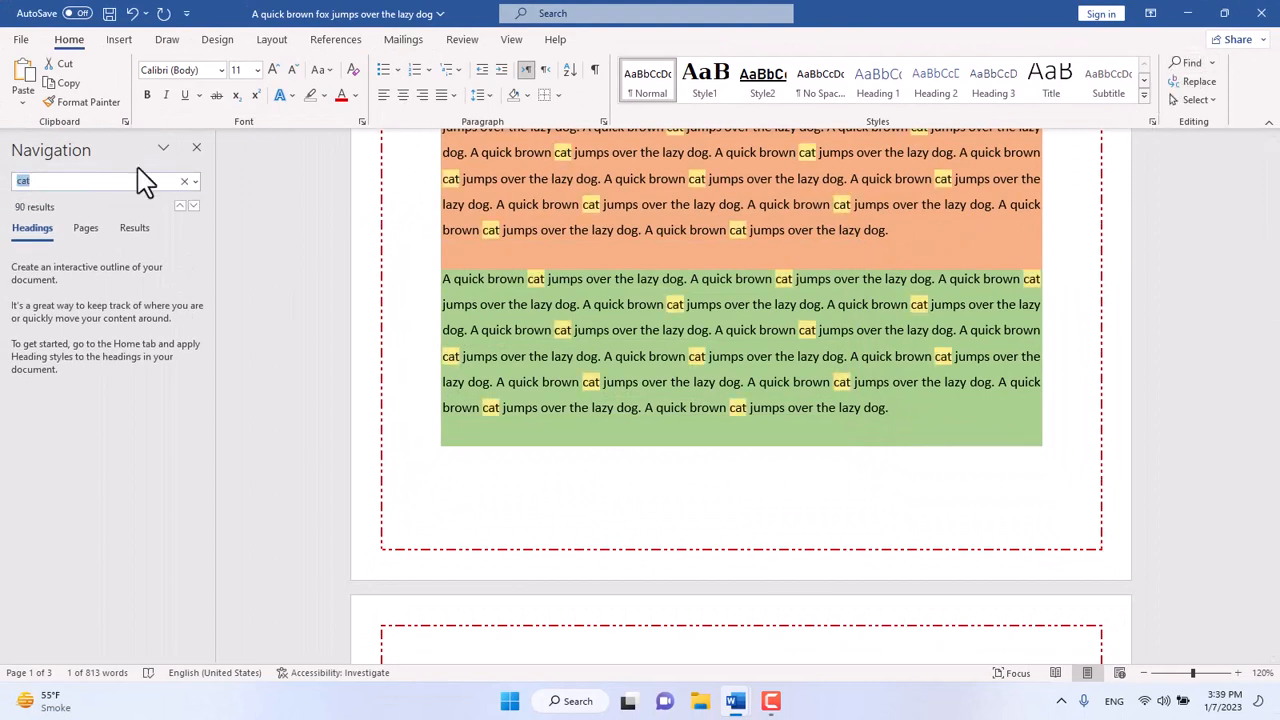
pyautogui.write('fox')
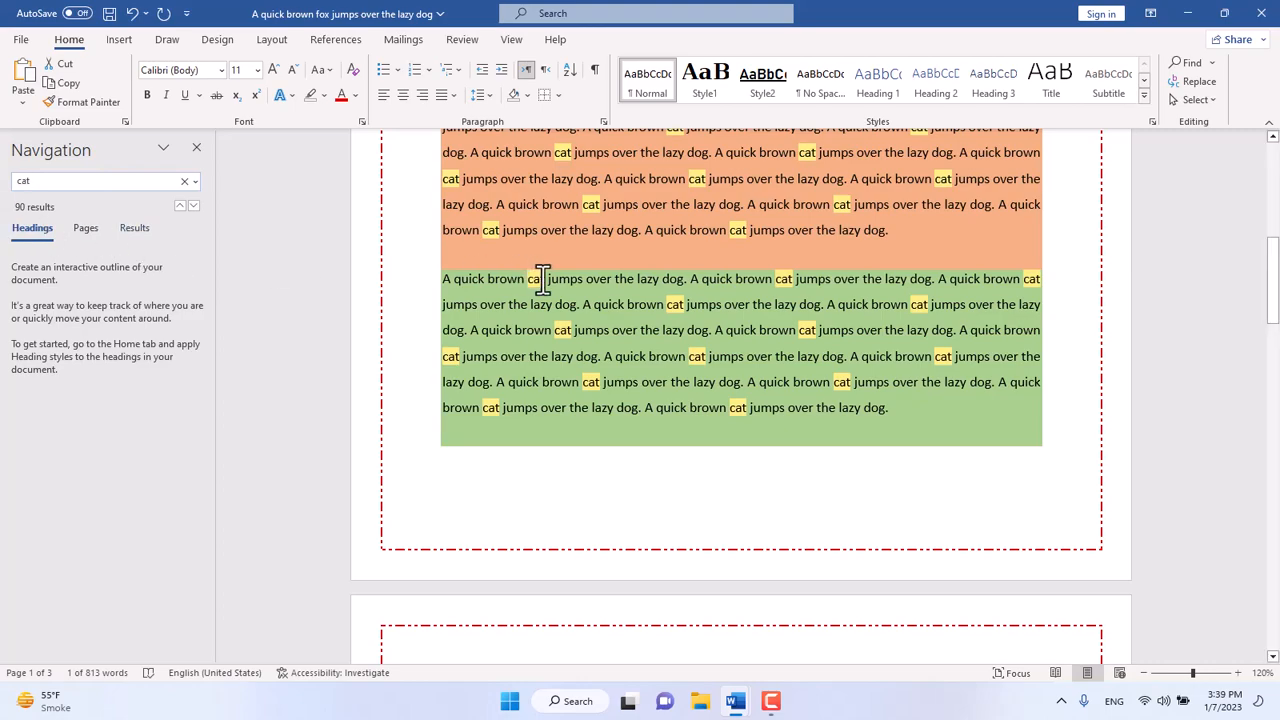
pyautogui.scroll(-3, 610, 285)
pyautogui.scroll(-10, 615, 302)
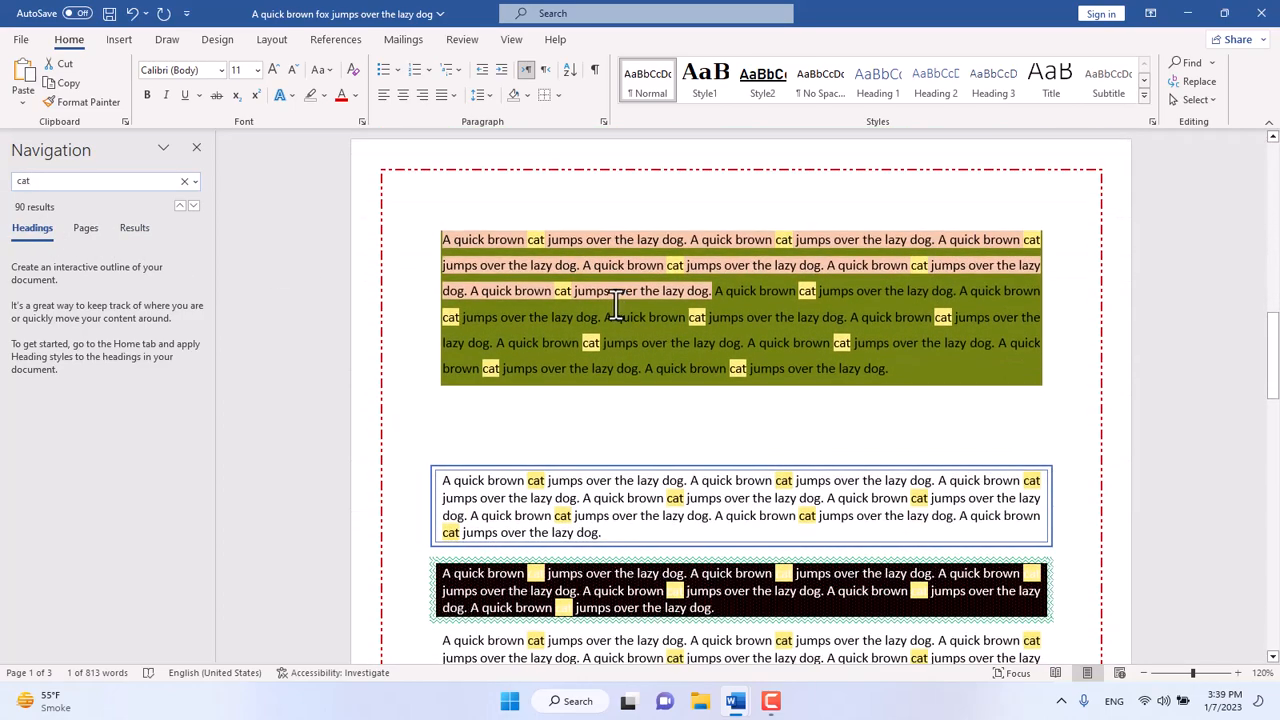
pyautogui.scroll(-4, 572, 305)
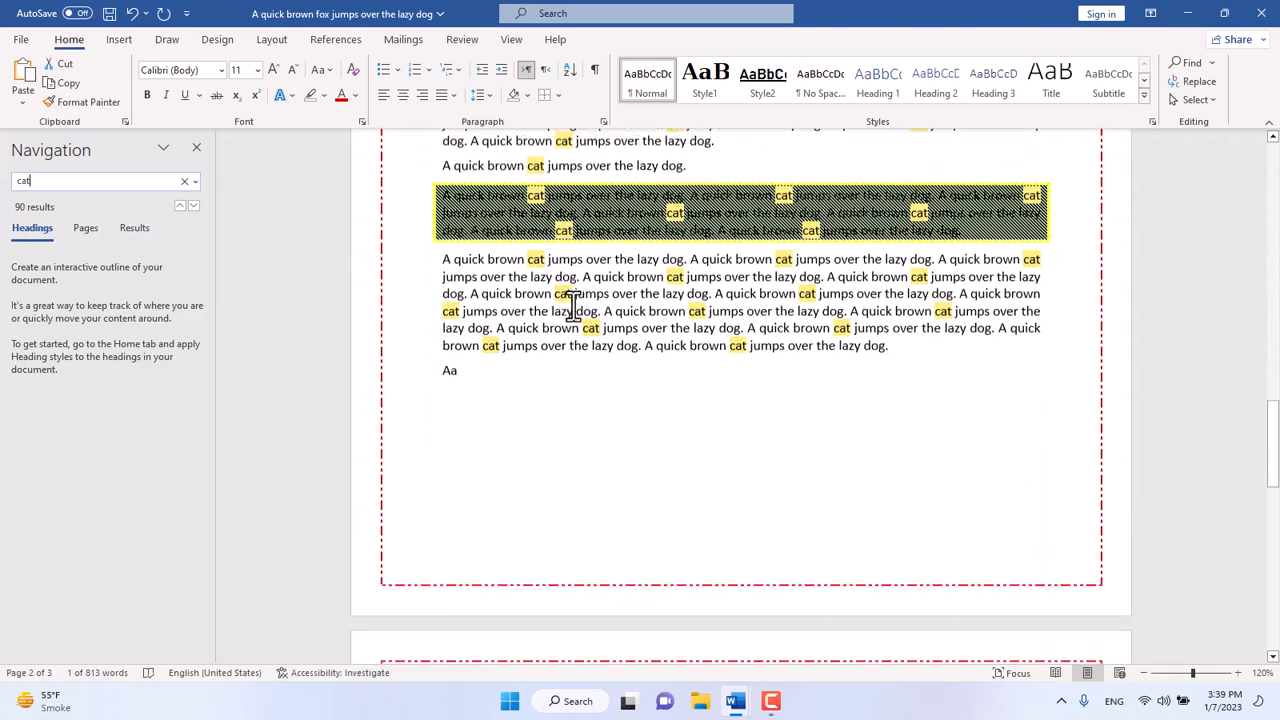
pyautogui.scroll(3, 572, 305)
pyautogui.scroll(6, 572, 305)
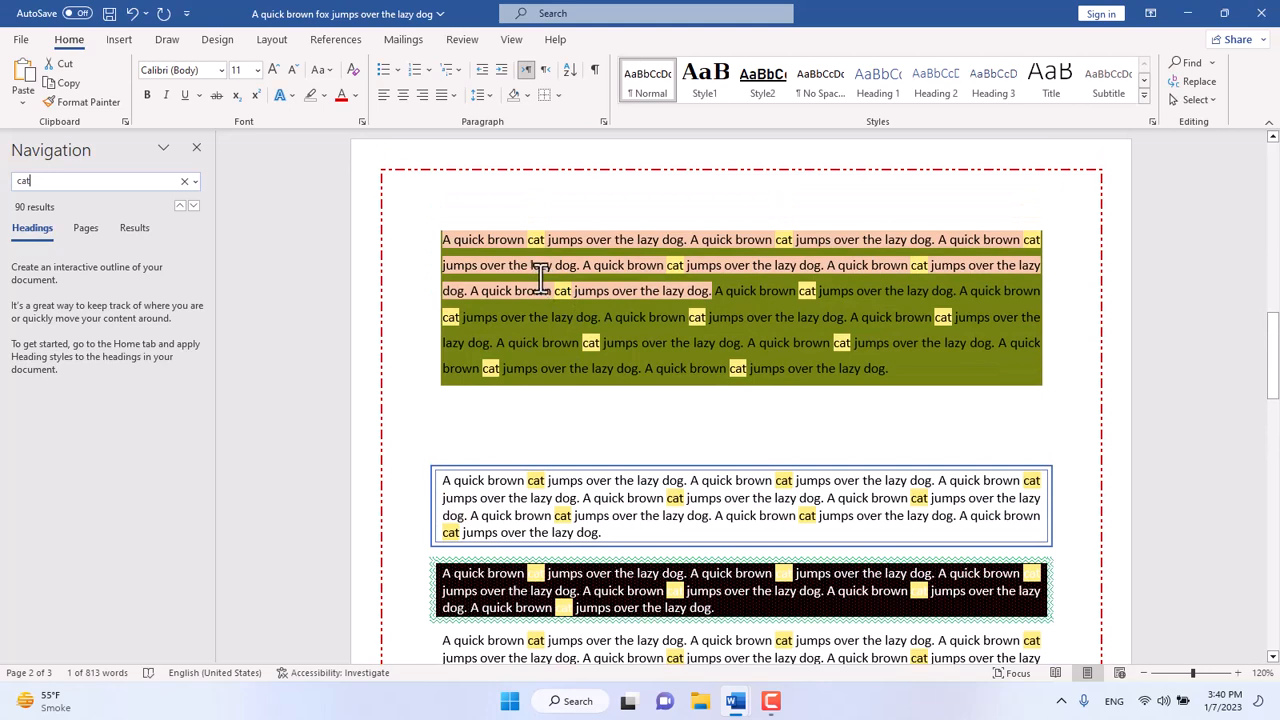
pyautogui.scroll(-1, 540, 278)
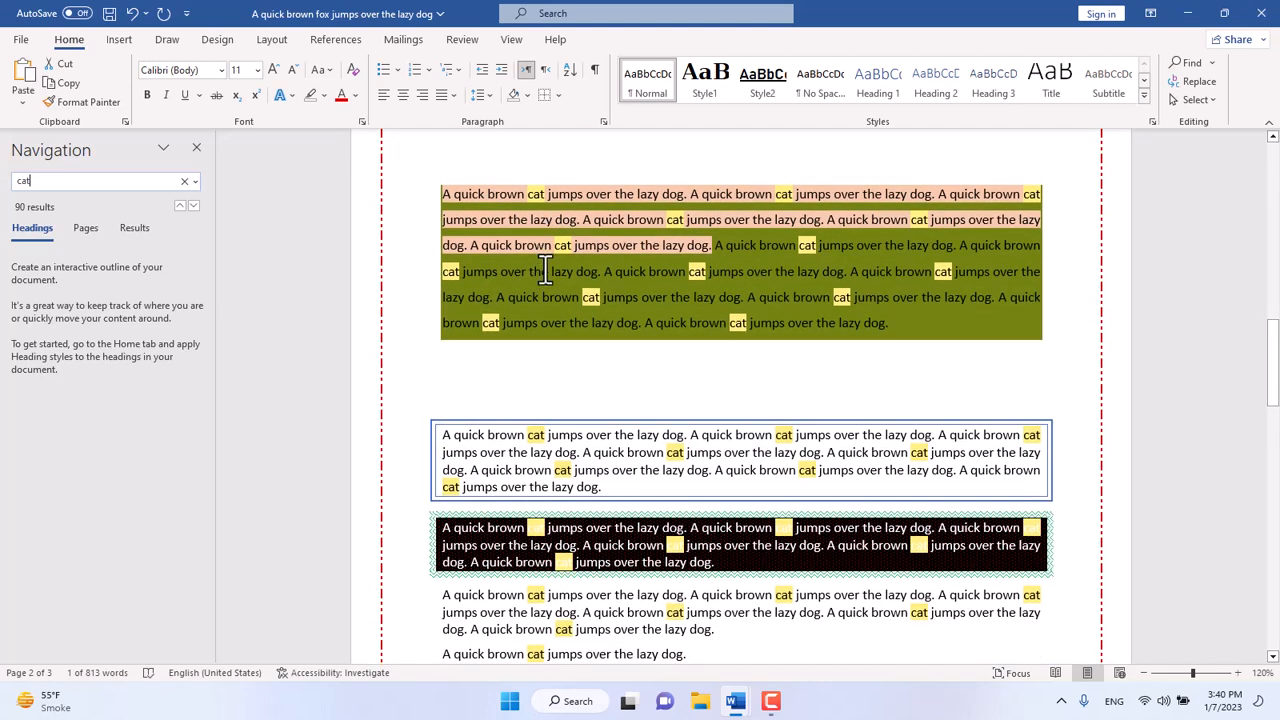
pyautogui.scroll(-3, 545, 270)
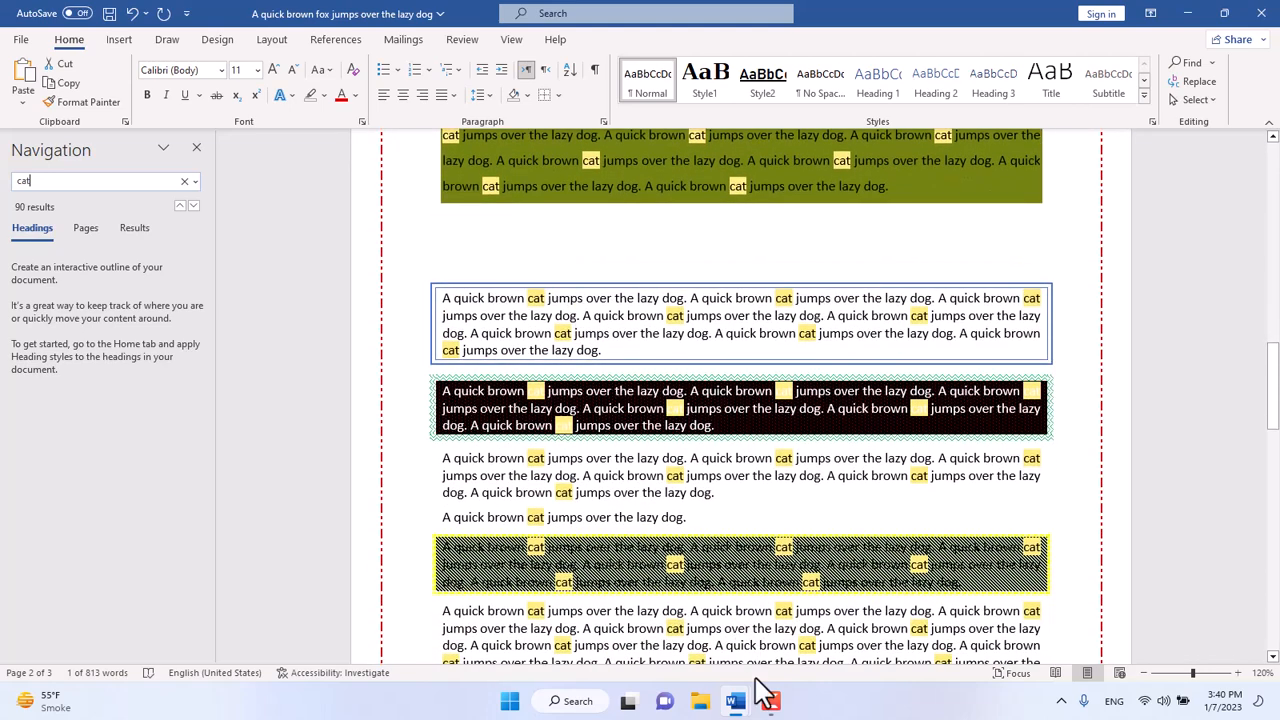